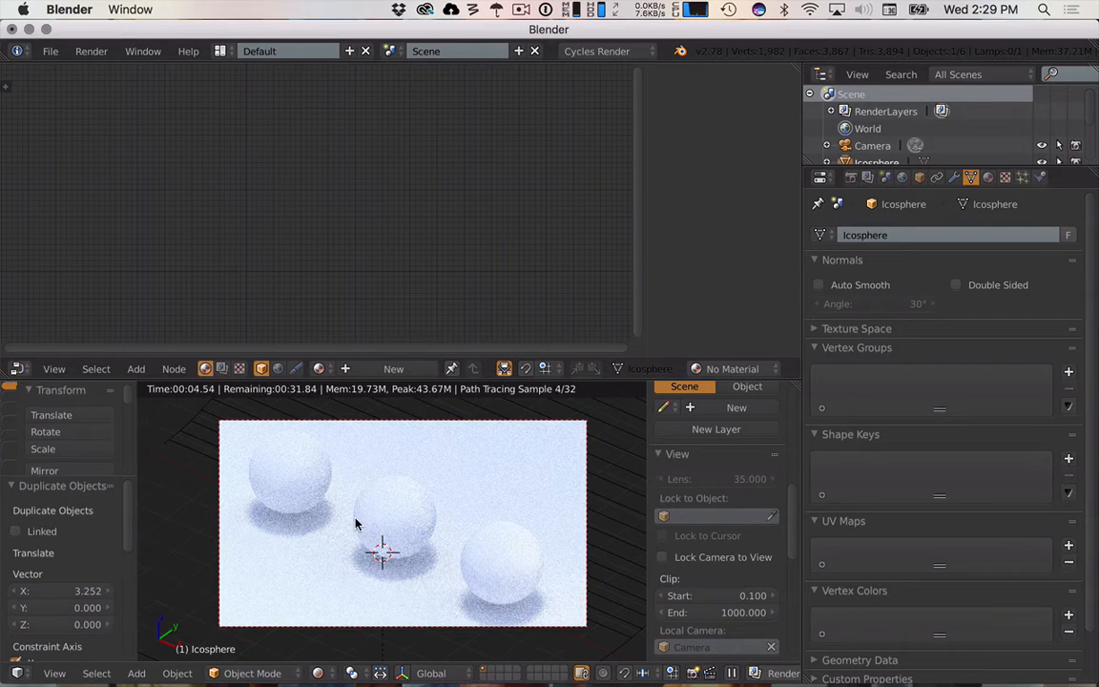
- Assign the existing material named Material to the selected left sphere
key(z)
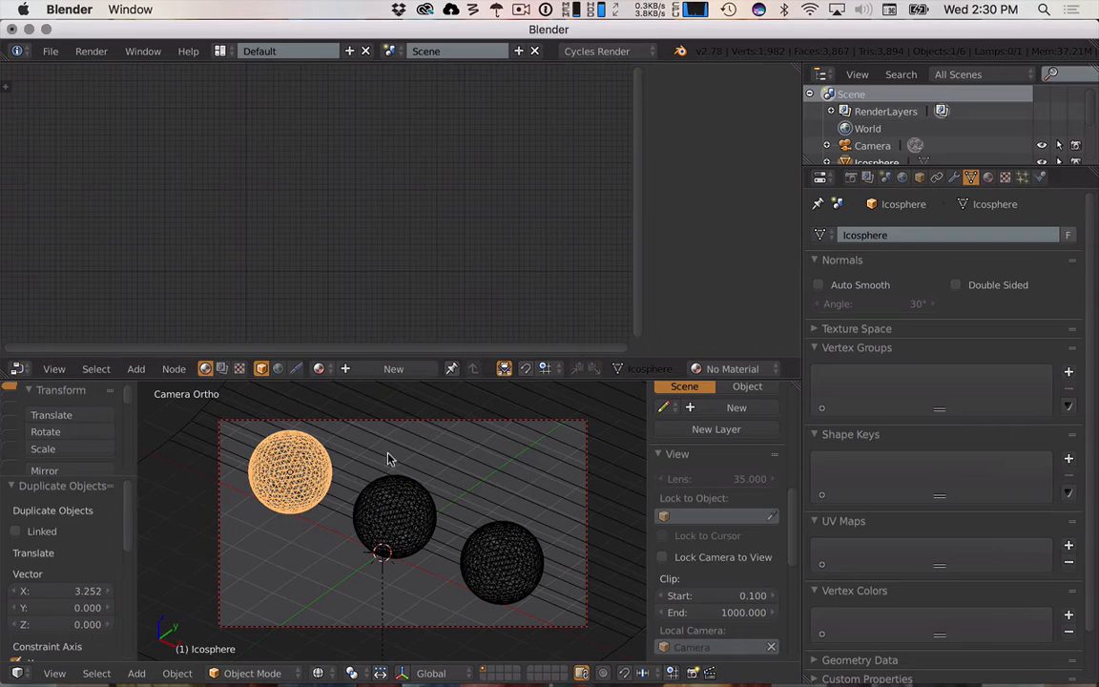
key(n)
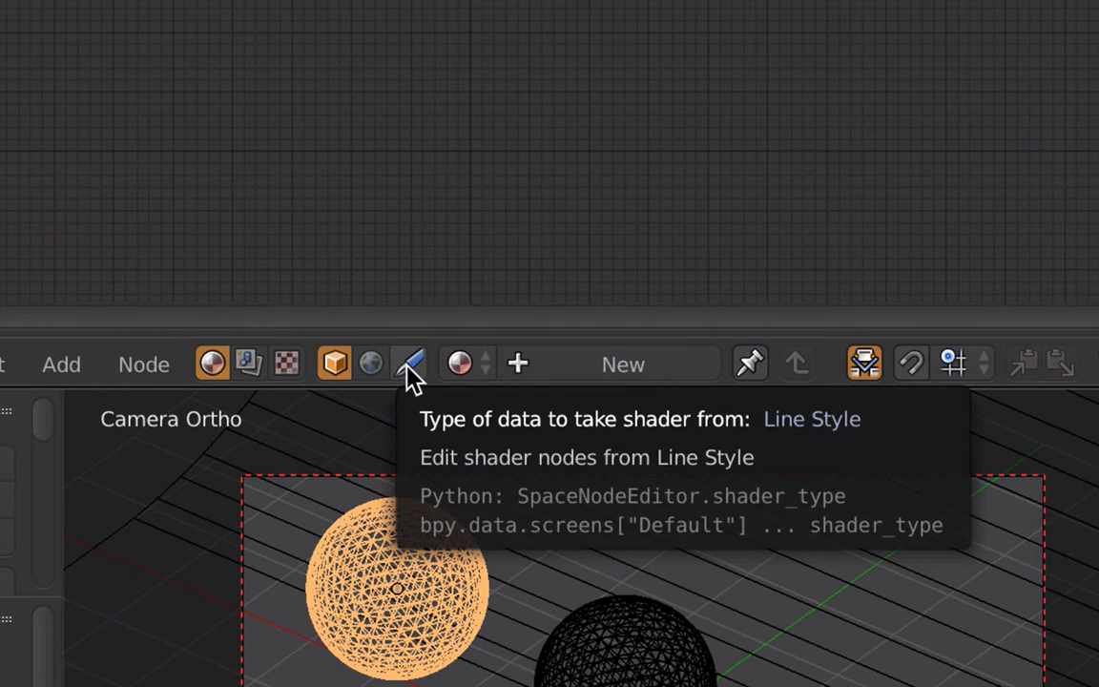
click(474, 366)
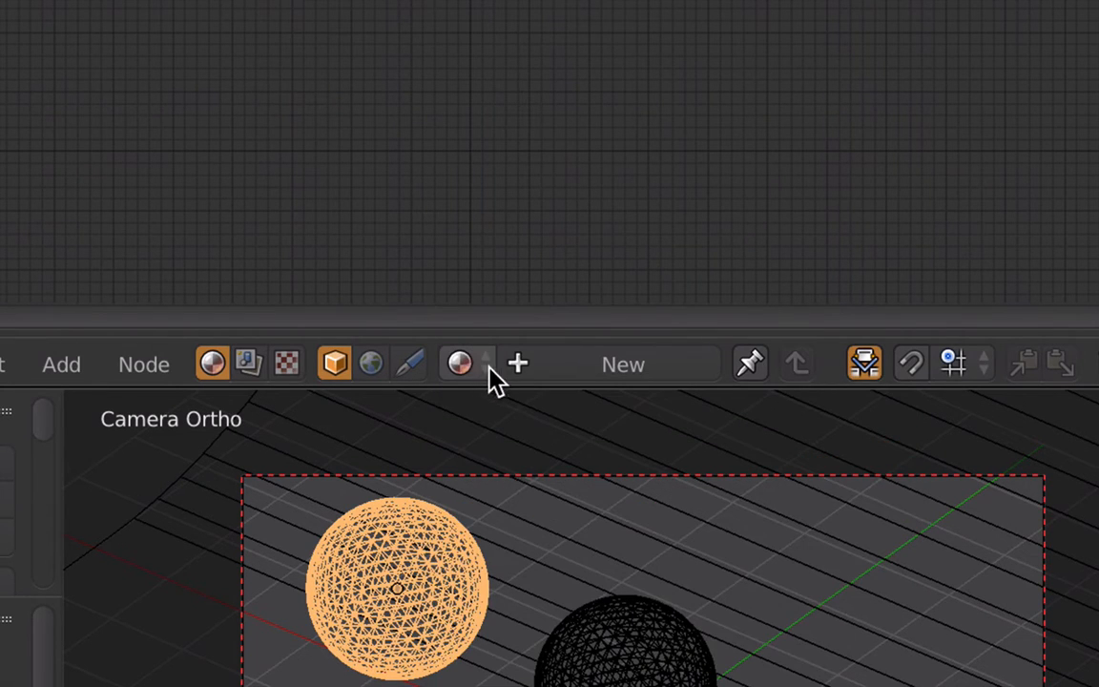
click(488, 369)
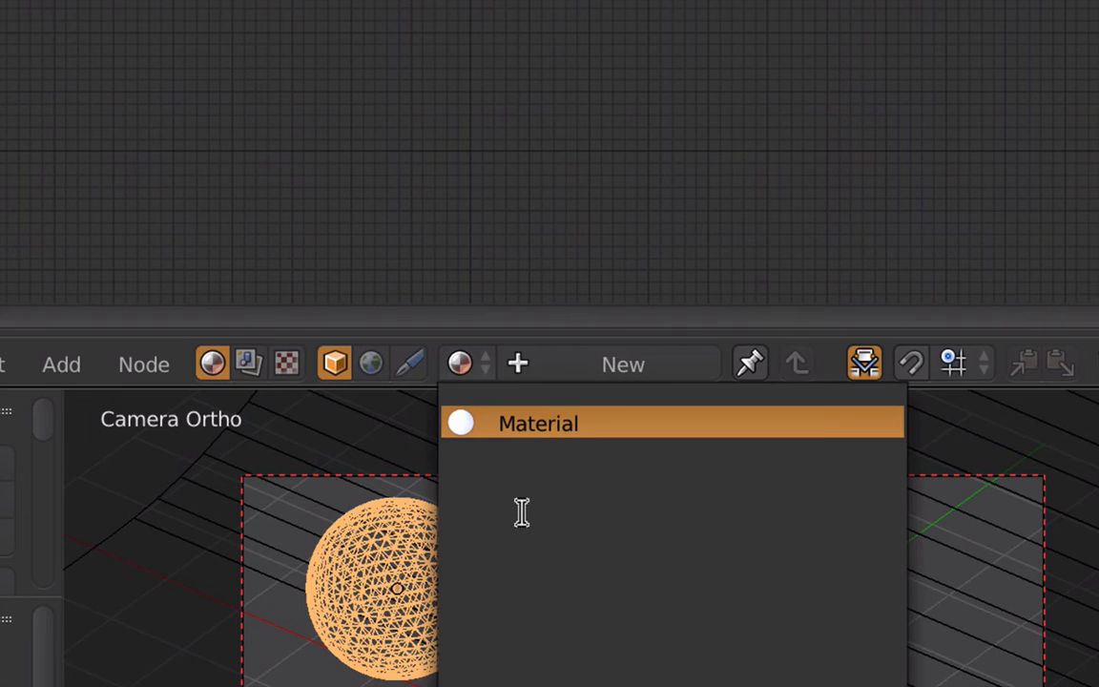
click(540, 429)
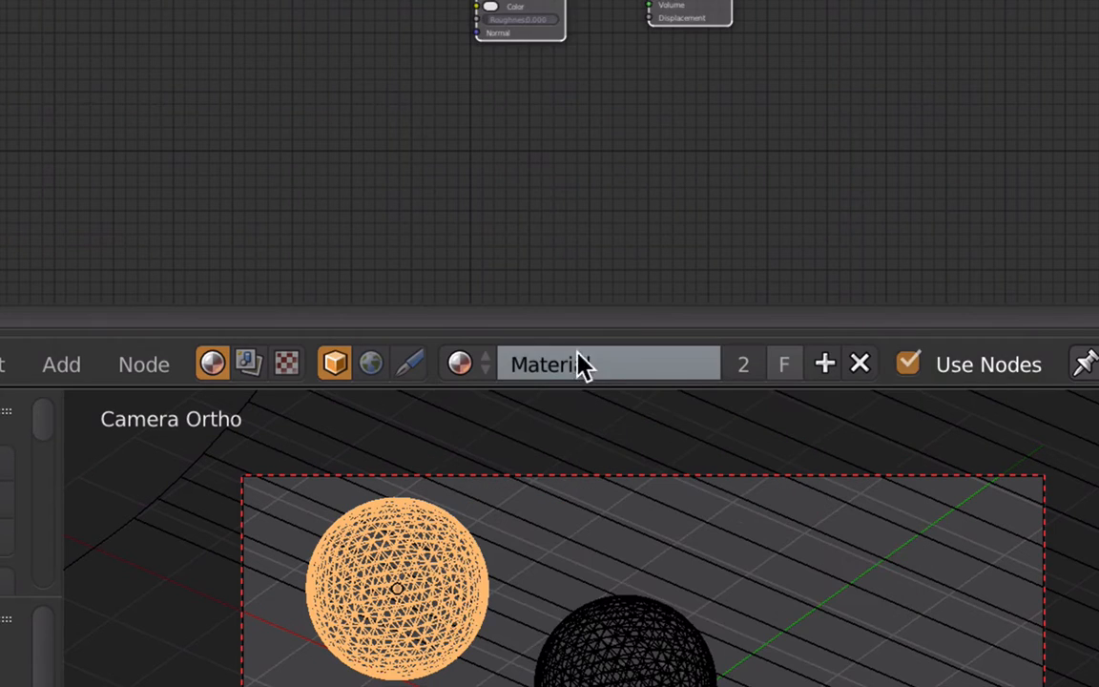
- Rename the sphere's material to Diffuse
click(520, 368)
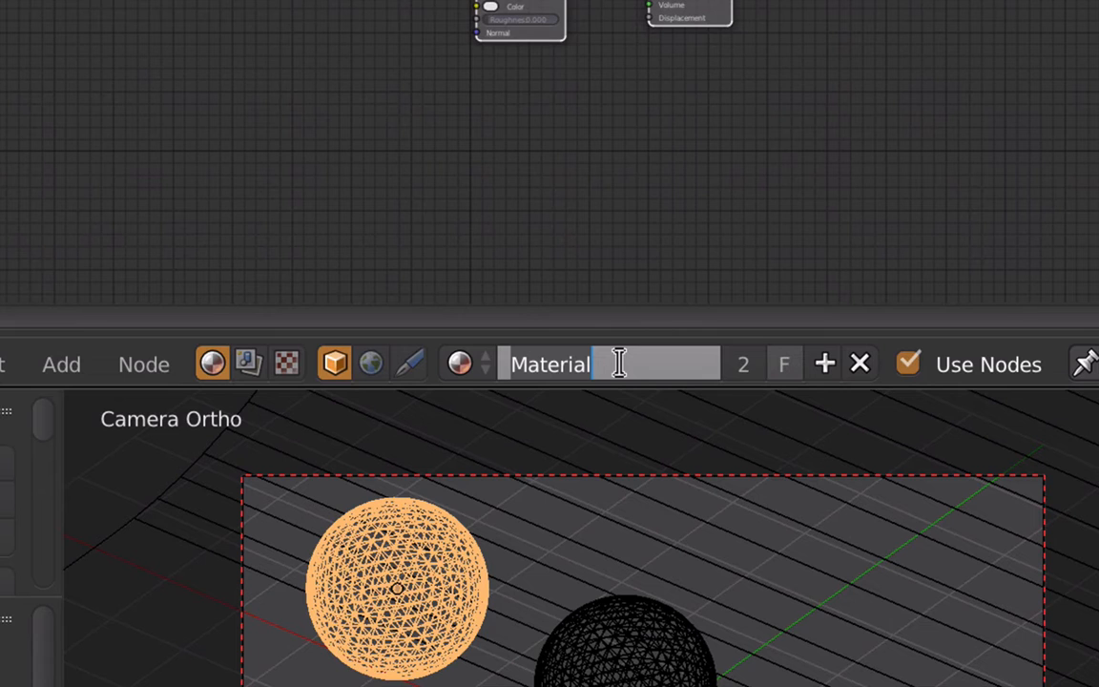
text(Diffuse)
key(Return)
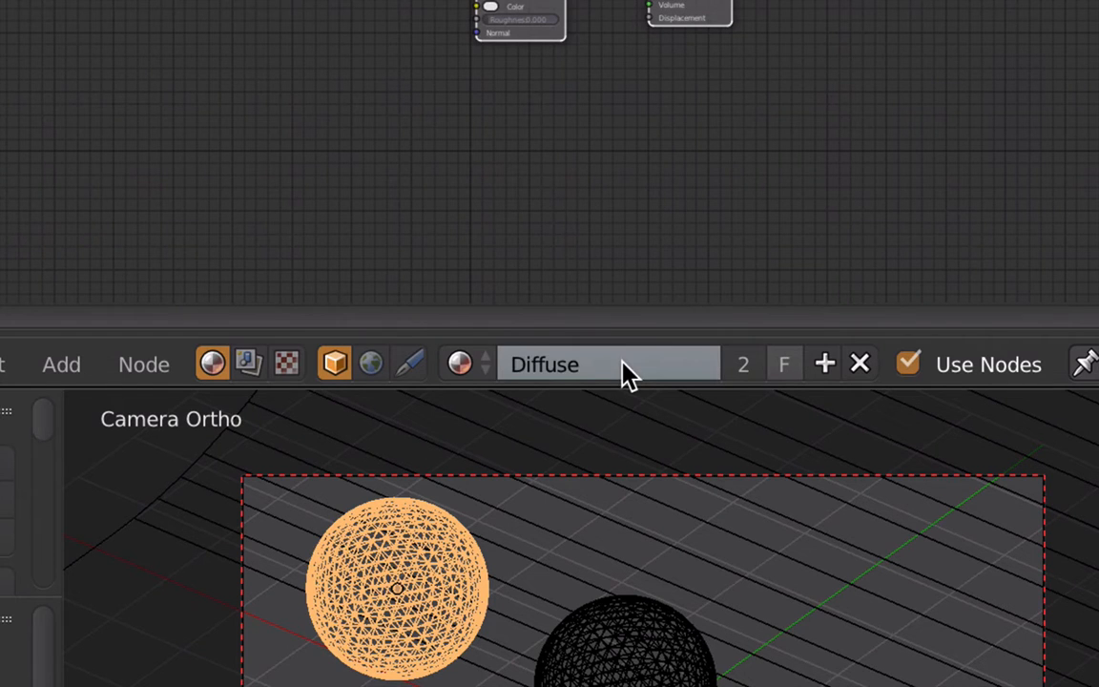
- Frame the Diffuse BSDF and Material Output nodes in the node editor
scroll(525, 54, down, 1)
middle_drag(540, 303, 520, 230)
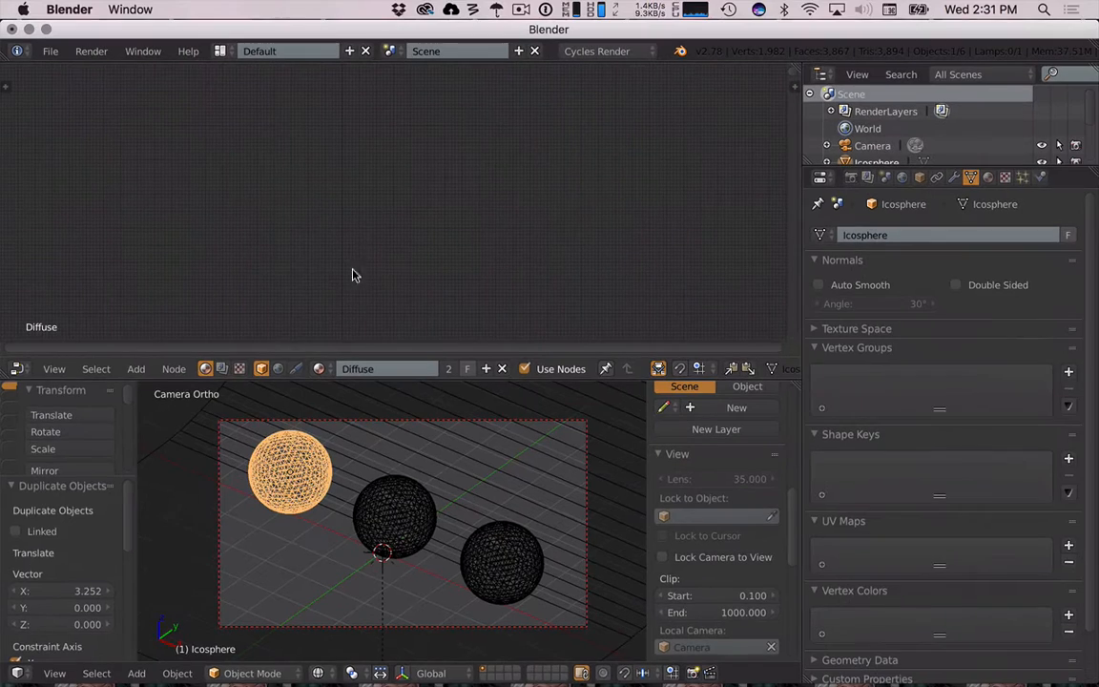
key(KP_Decimal)
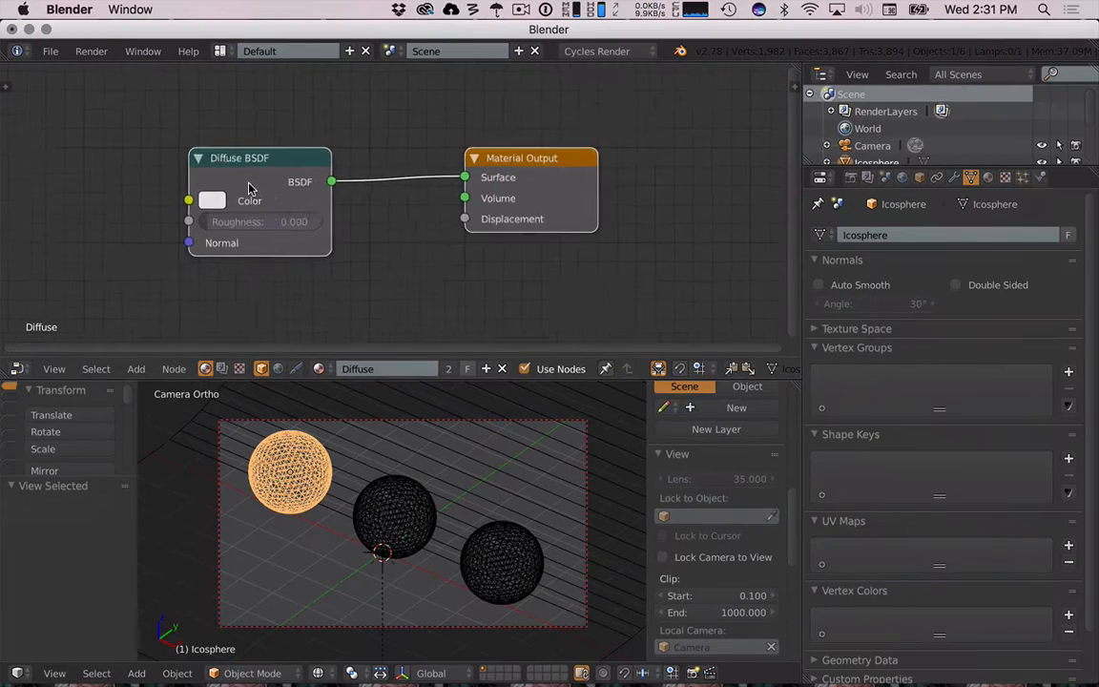
scroll(303, 202, down, 5)
- Switch to Safari and search Google for bsdf meaning
key(super+Tab)
key(super+Tab)
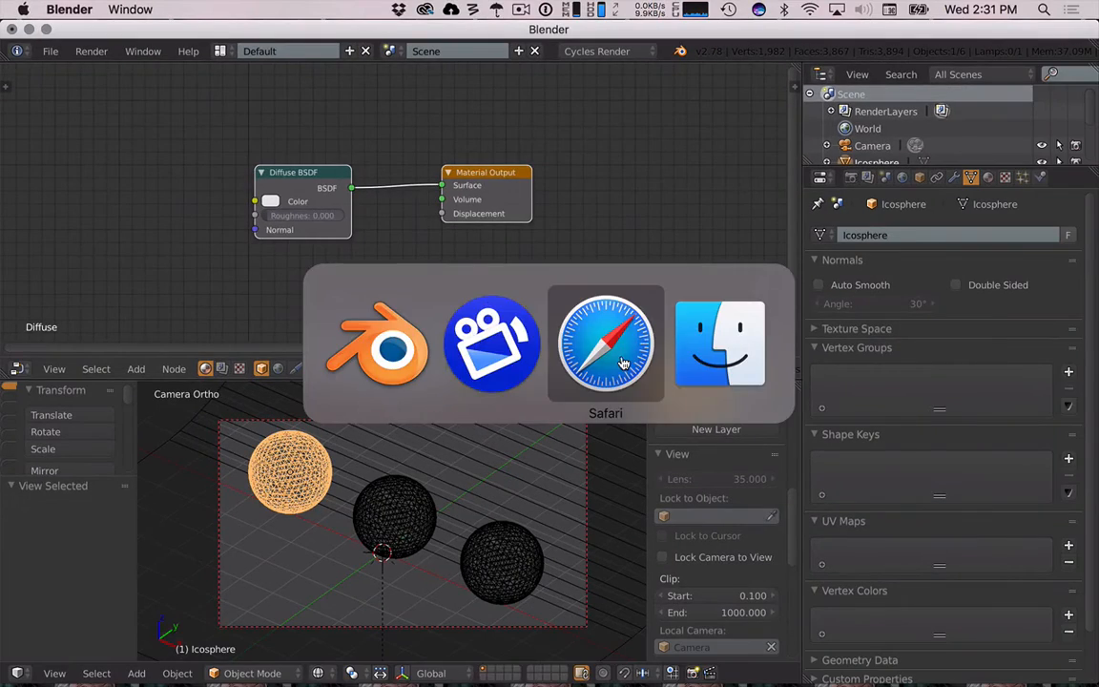
key(super+t)
text(bsdf)
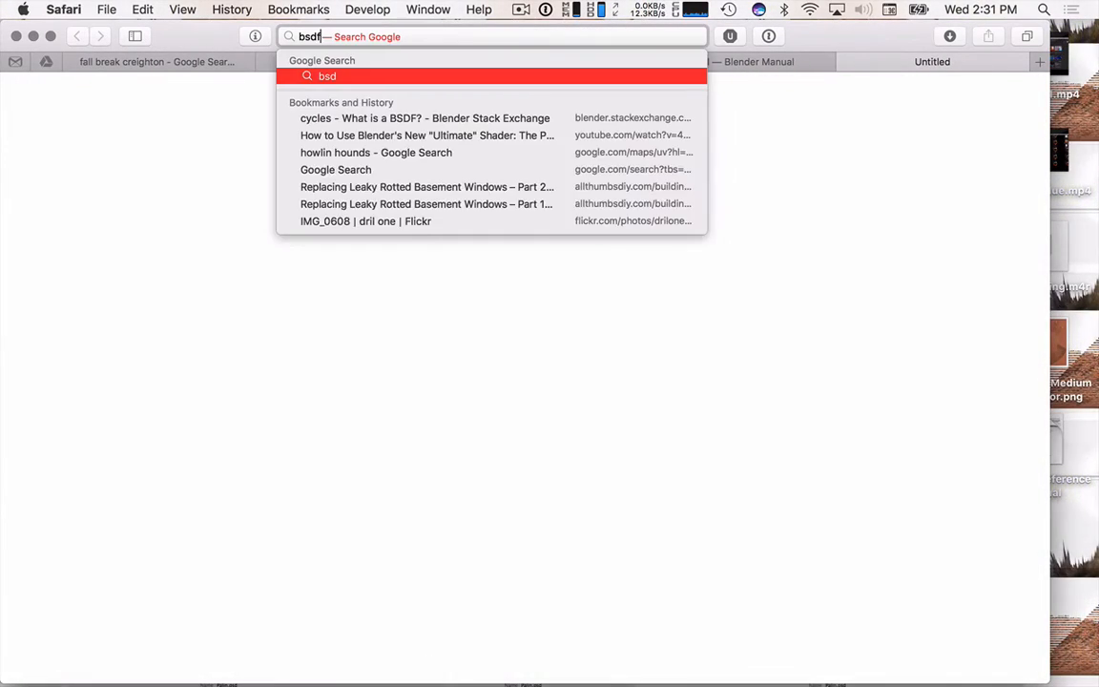
text( meaning)
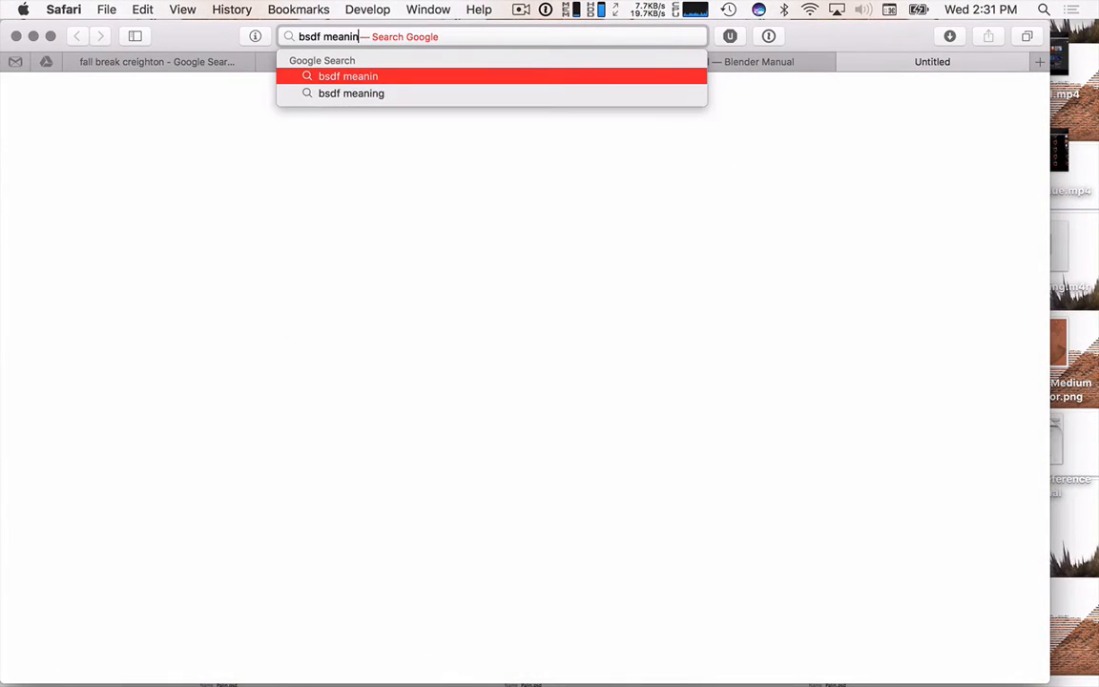
key(Return)
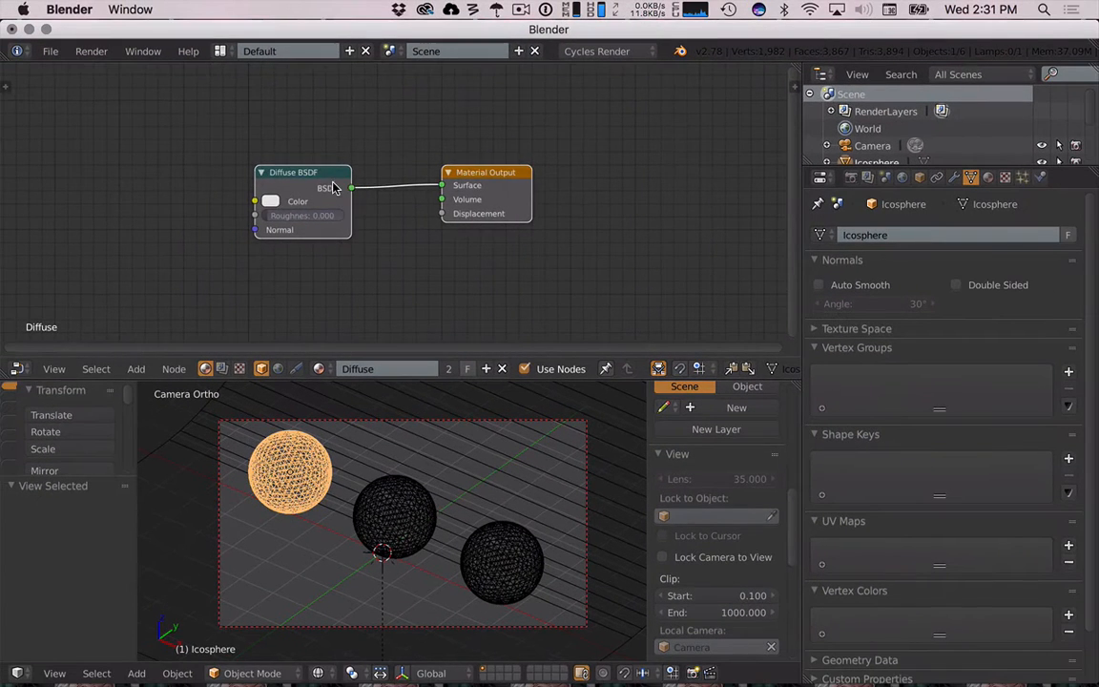
- Set the Diffuse BSDF node's color to blue and switch the viewport to rendered preview
scroll(298, 165, up, 2)
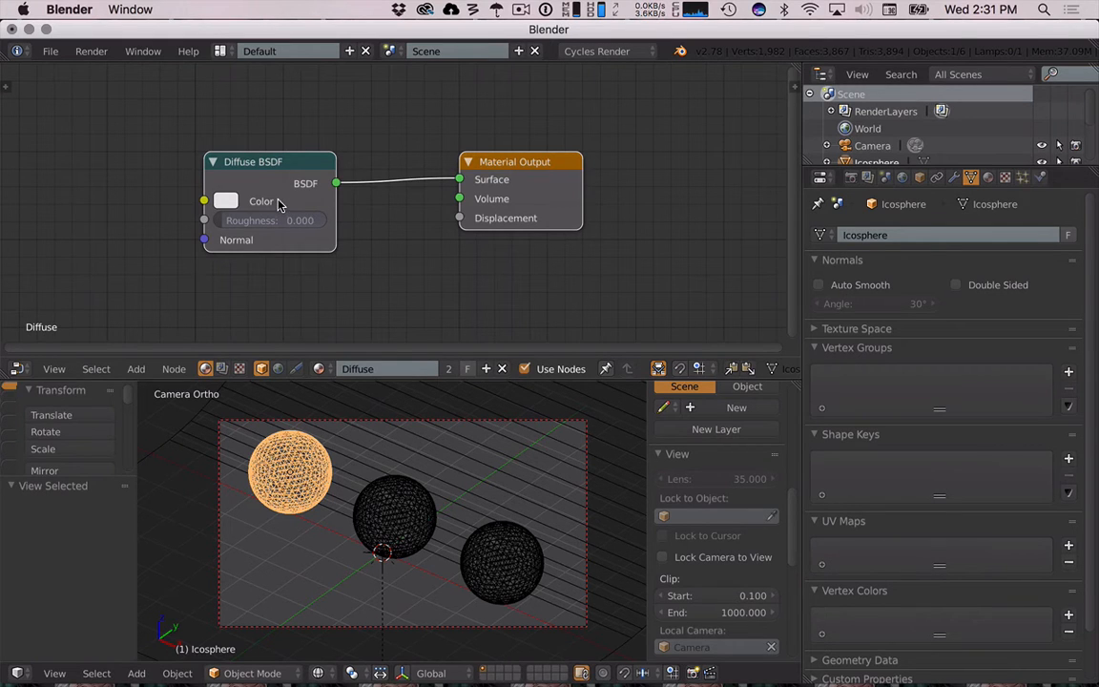
click(223, 199)
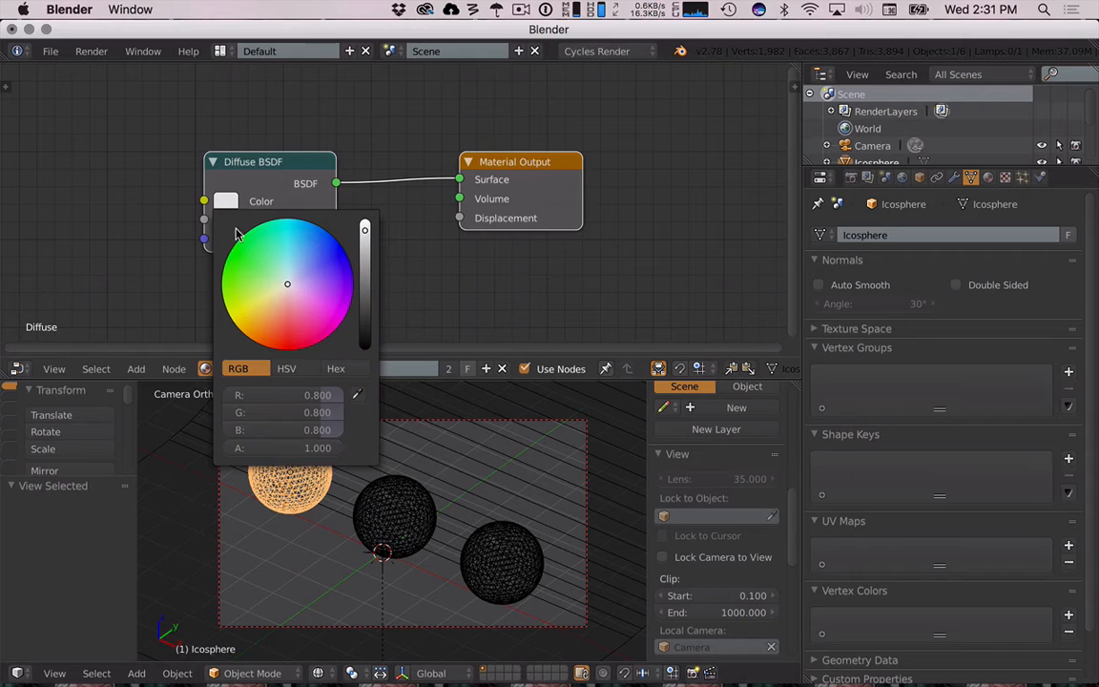
drag(270, 289, 315, 231)
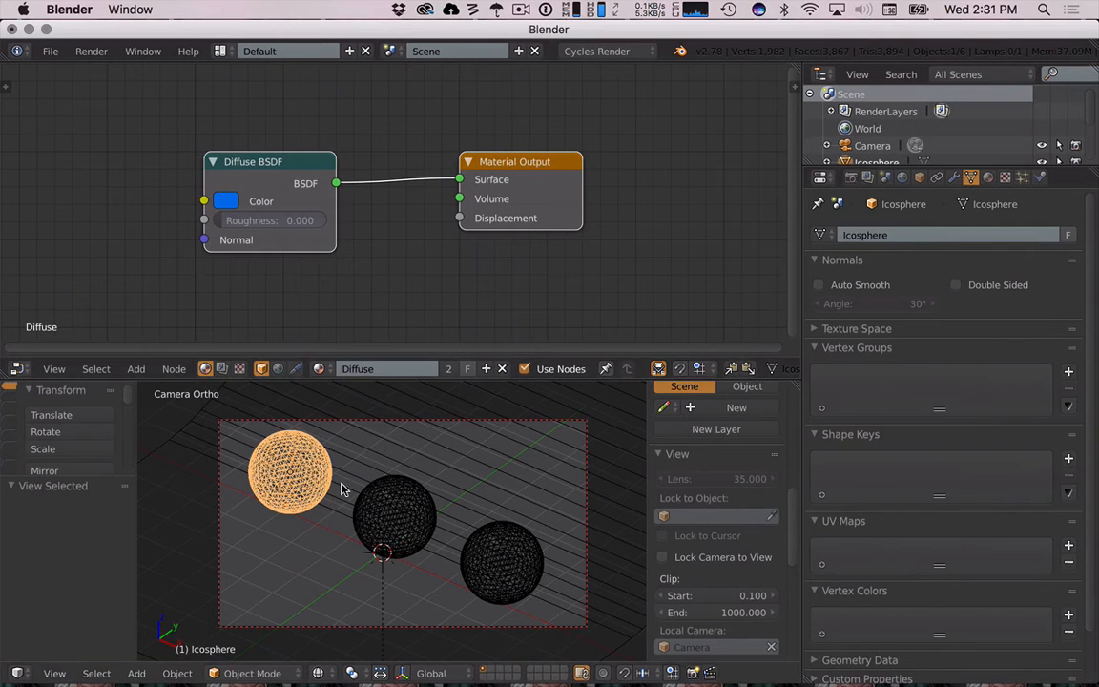
key(shift+z)
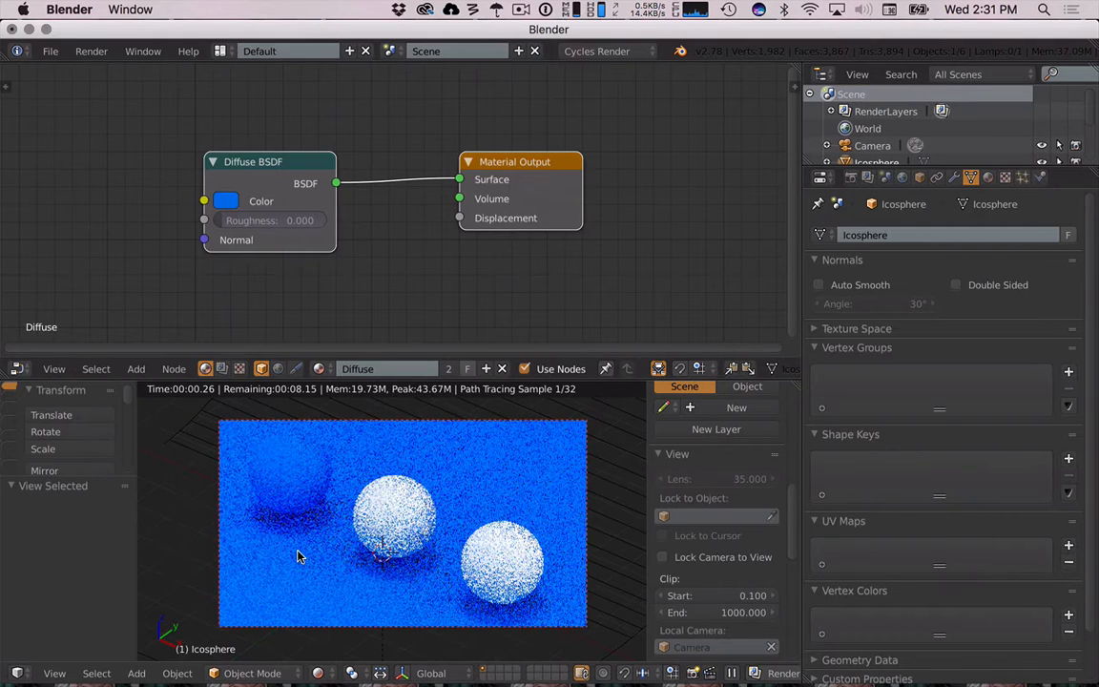
click(226, 200)
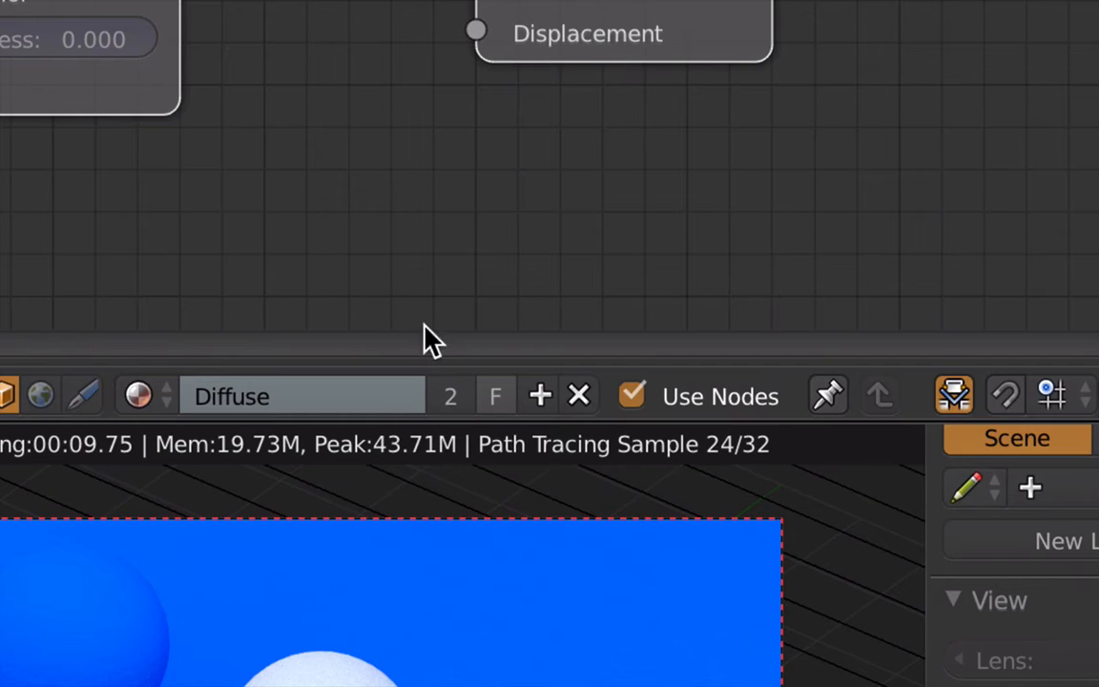
- Toggle the Diffuse material's fake user on and off again
click(498, 397)
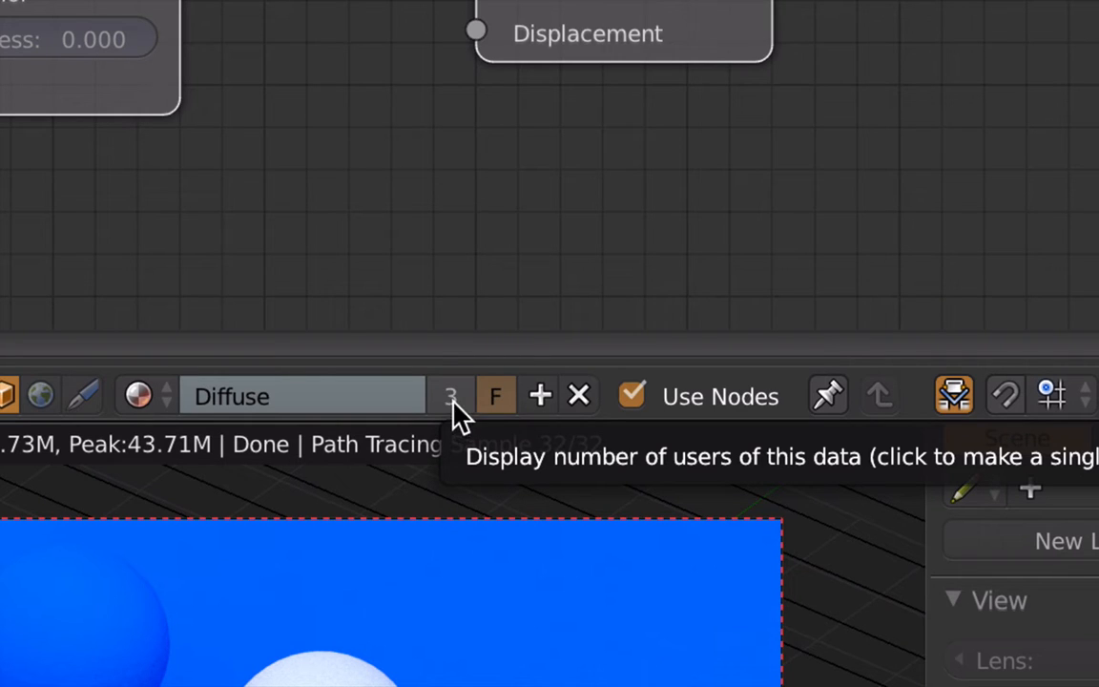
click(495, 401)
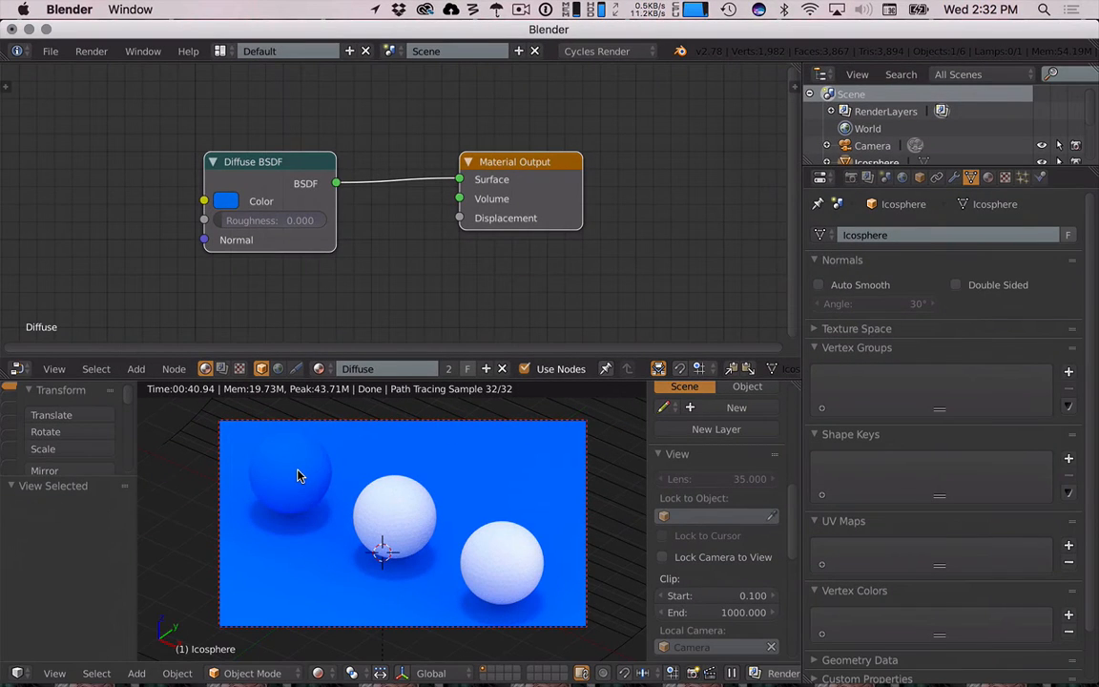
- Delete the blue sphere on the left
key(x)
click(299, 473)
key(x)
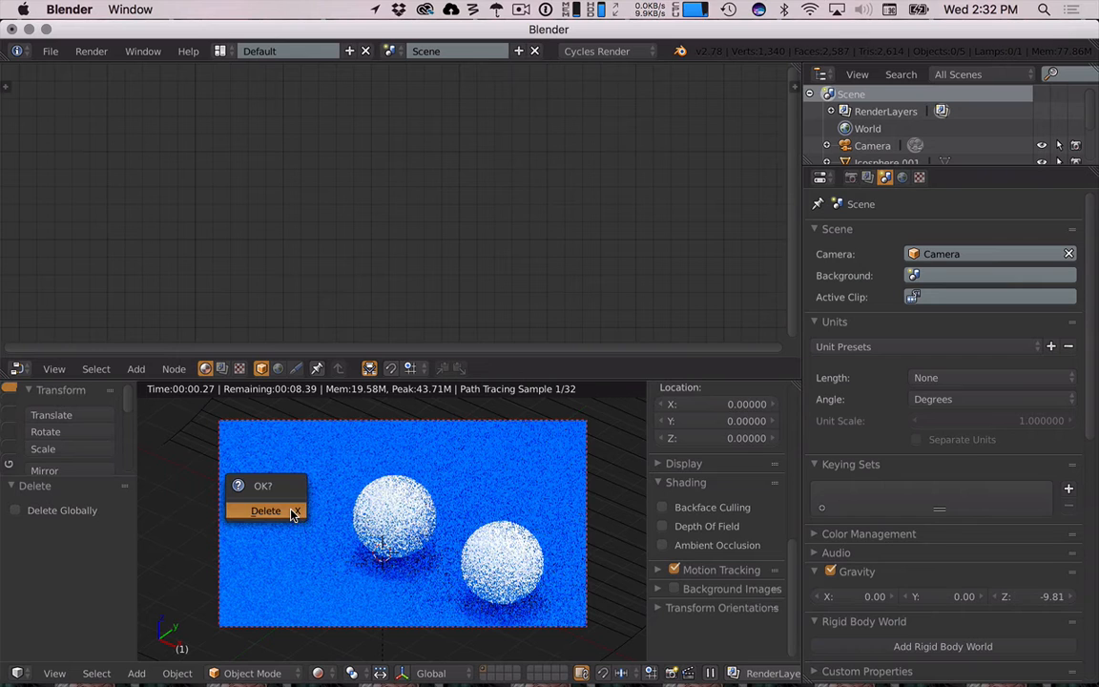
click(292, 515)
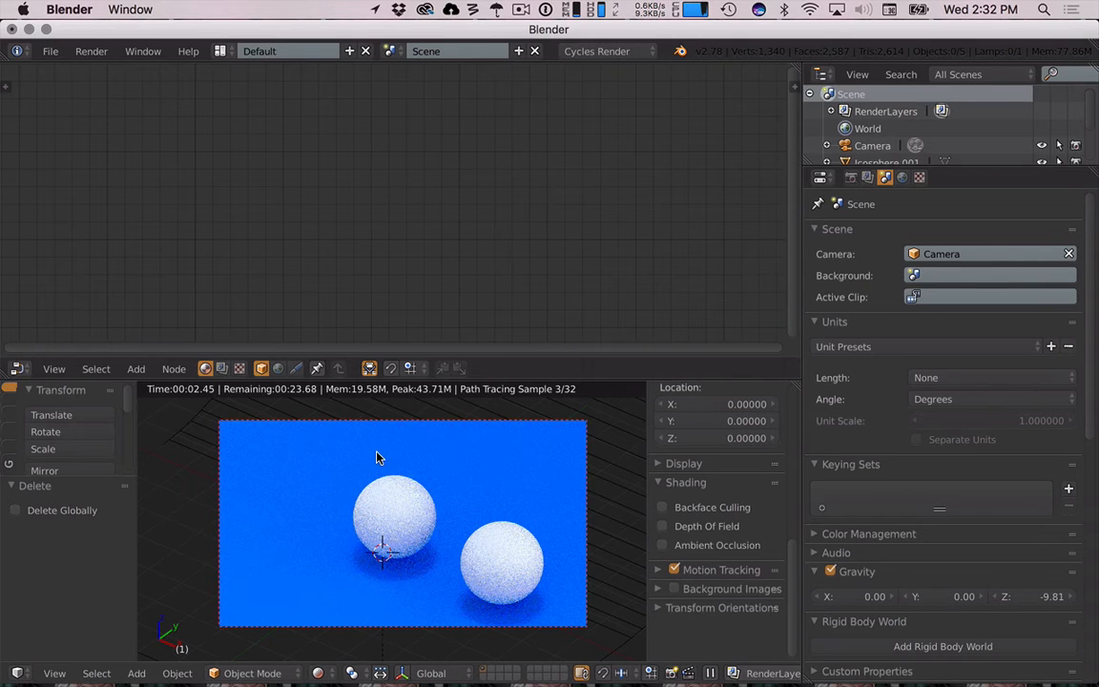
- Delete the ground plane
right_click(201, 448)
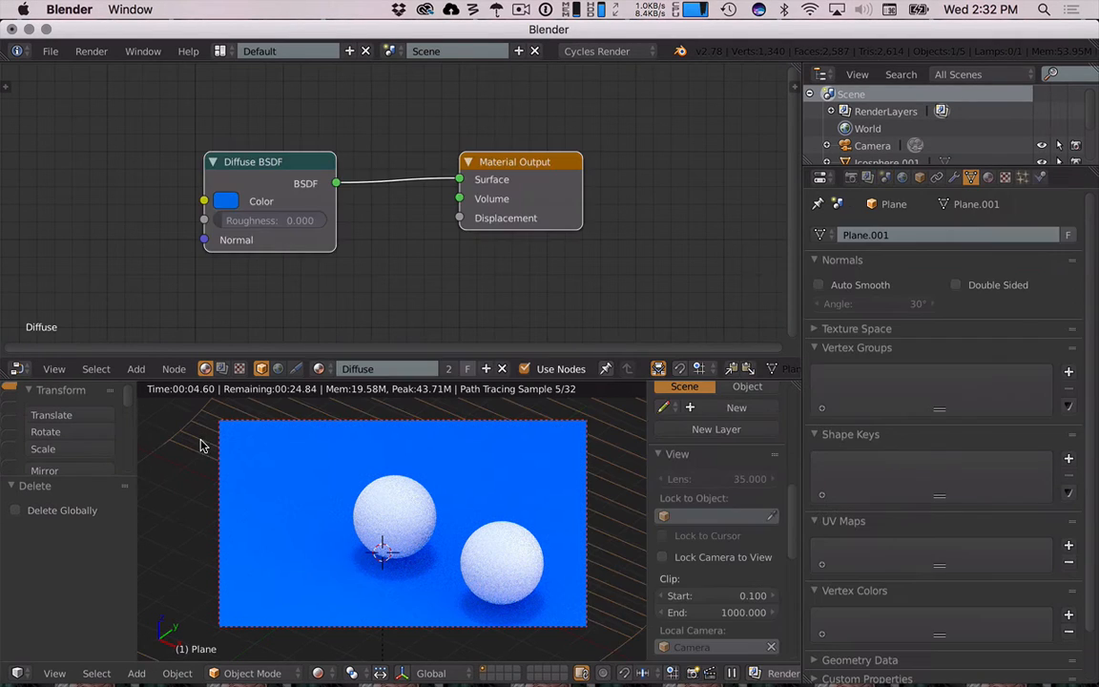
key(x)
click(201, 448)
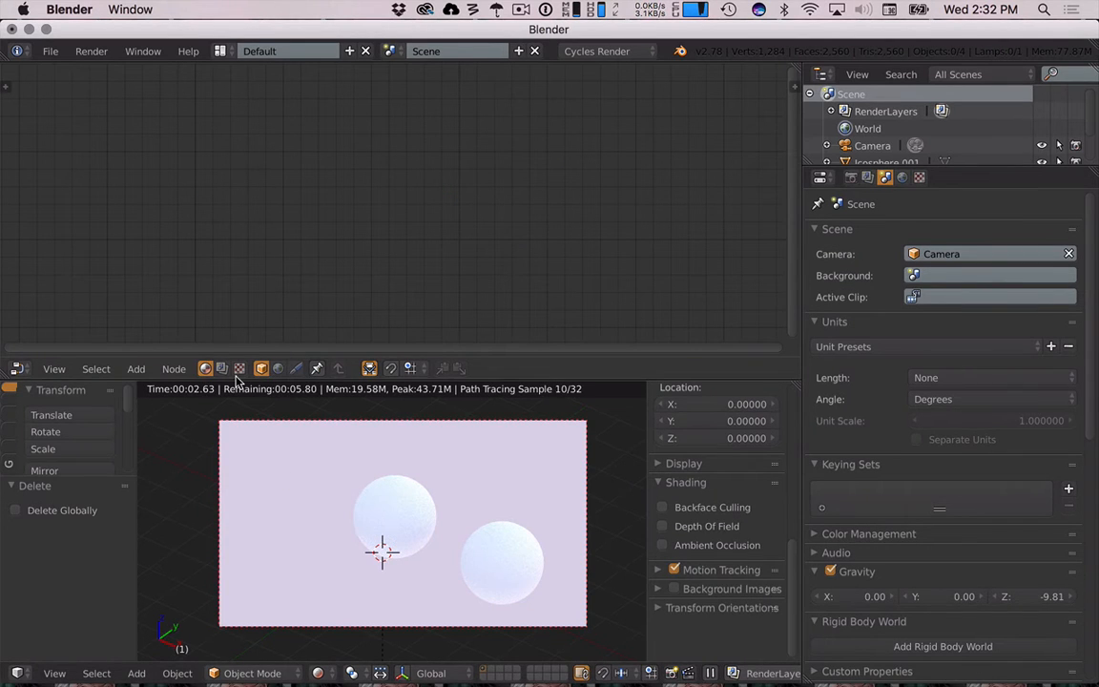
- Assign the Diffuse material to the middle sphere and unlink it again
right_click(386, 517)
click(319, 373)
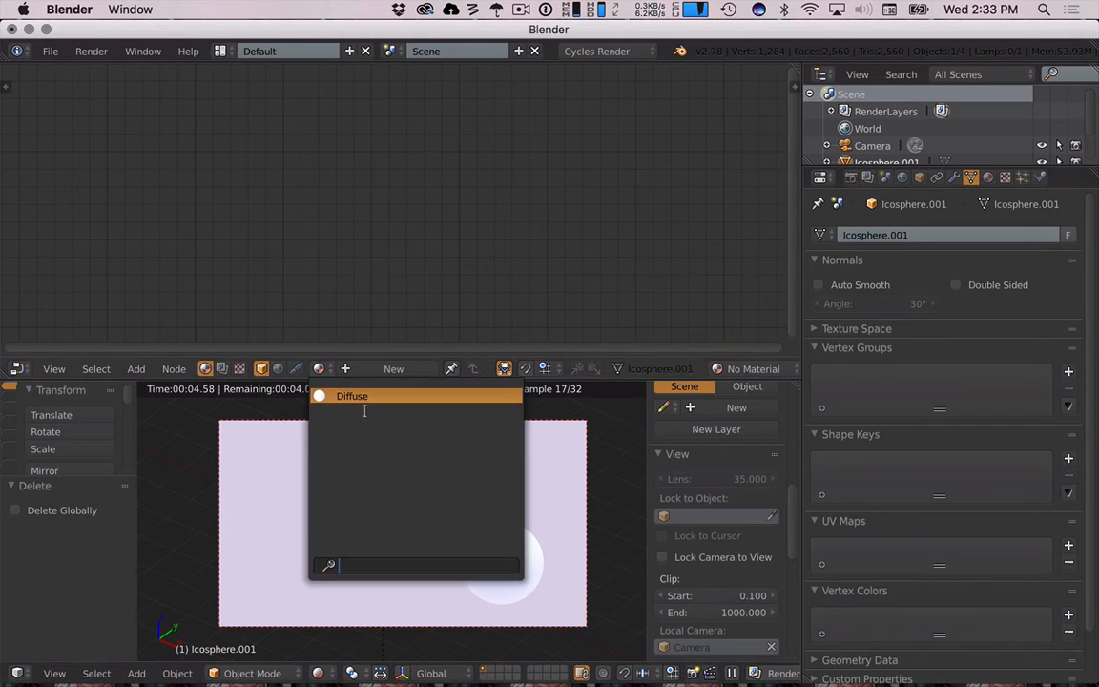
click(353, 395)
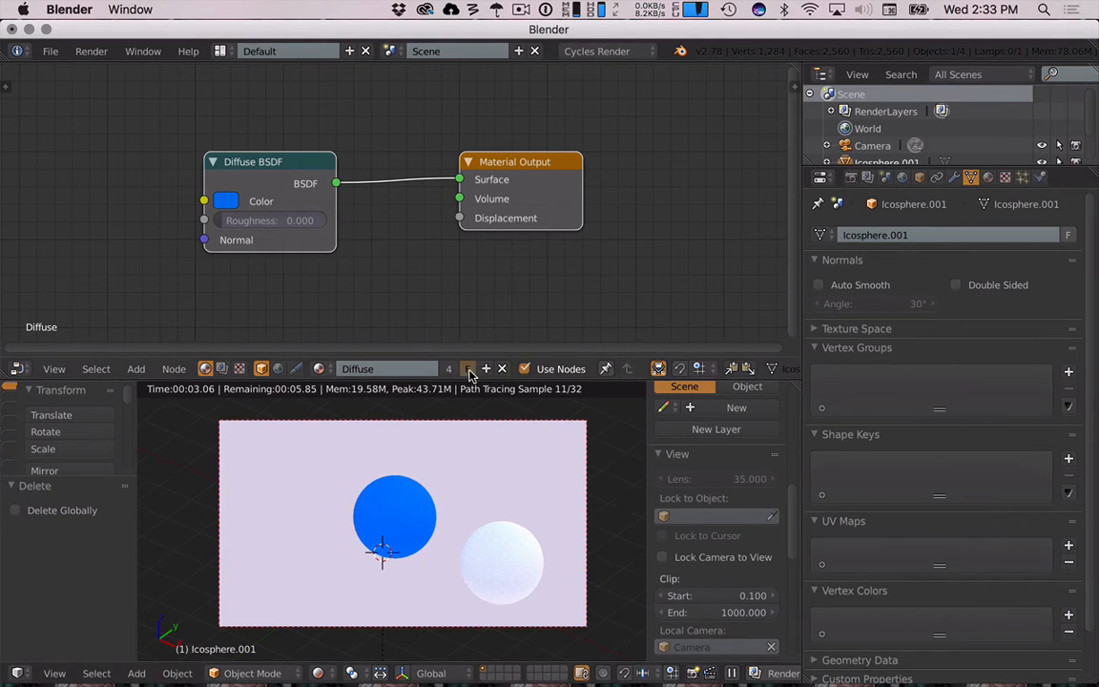
click(501, 369)
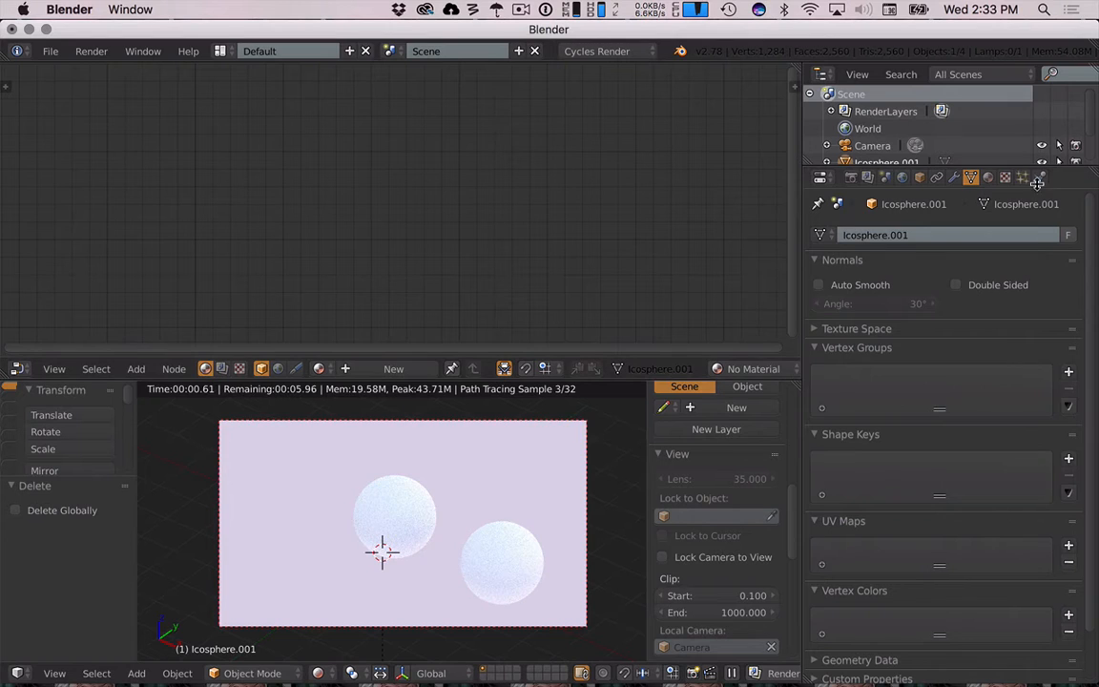
- Link Diffuse to the middle sphere from the material properties and remove its material slot
click(989, 177)
drag(945, 253, 939, 374)
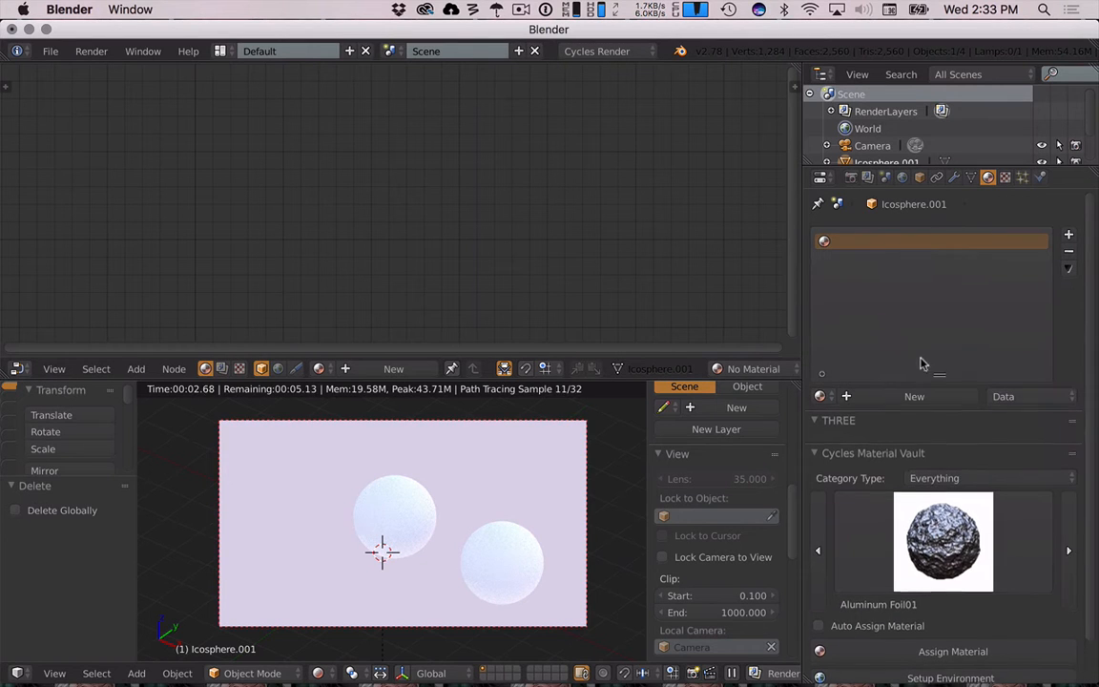
click(821, 396)
click(845, 424)
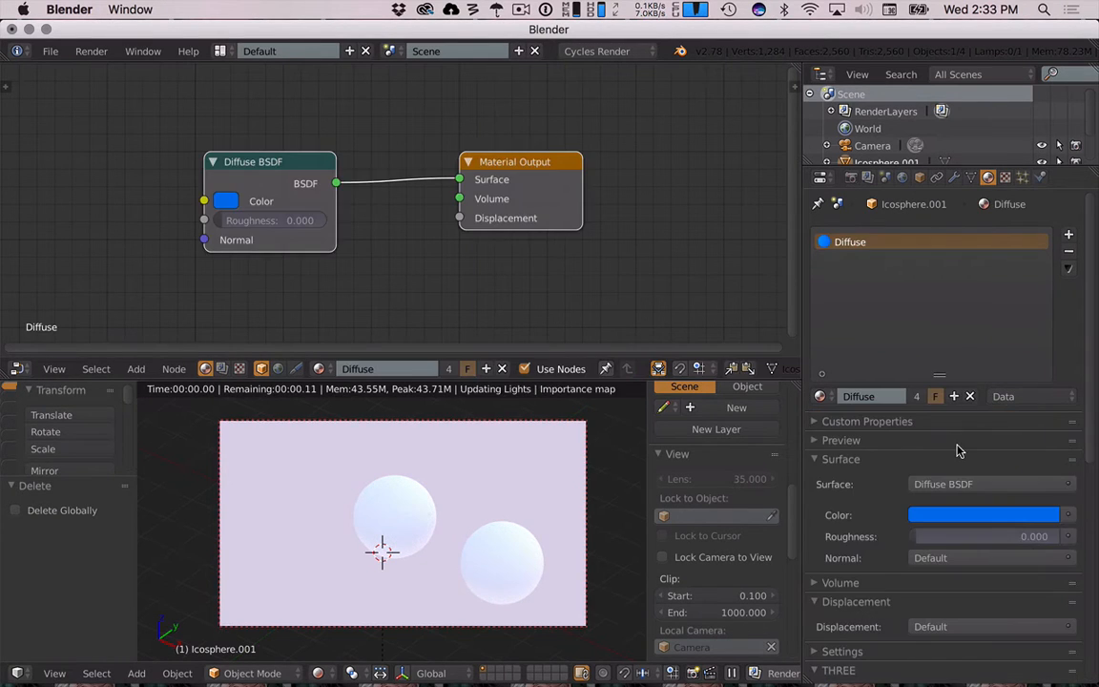
click(1069, 252)
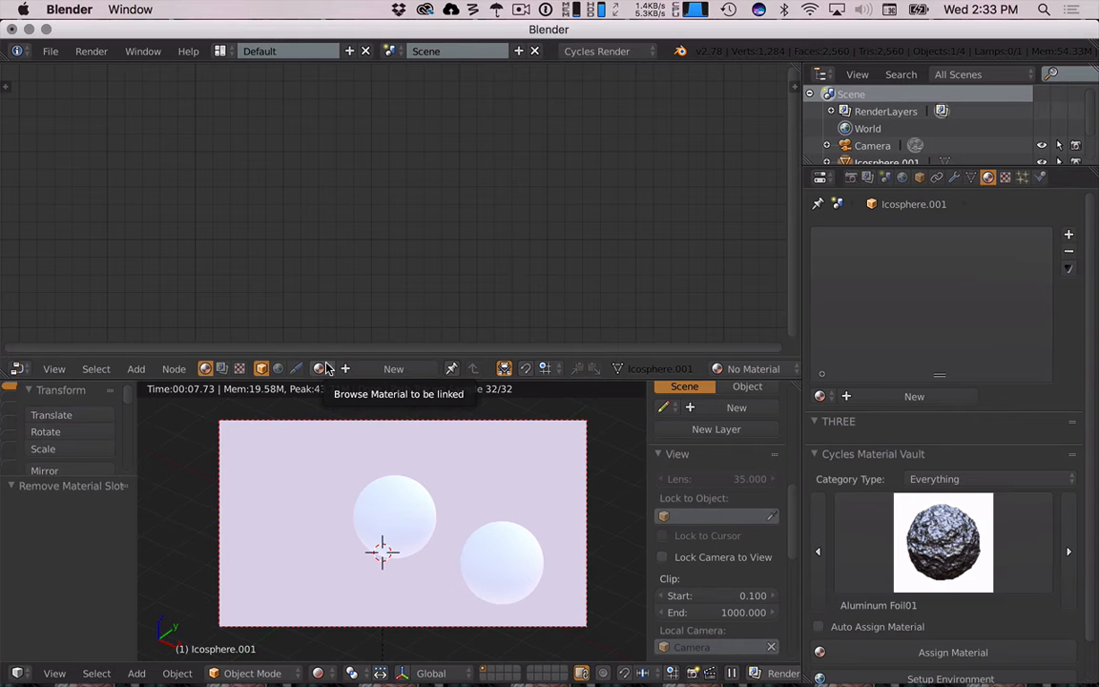
- Undo the slot removal, material changes and deletions of the sphere and plane
key(ctrl+z)
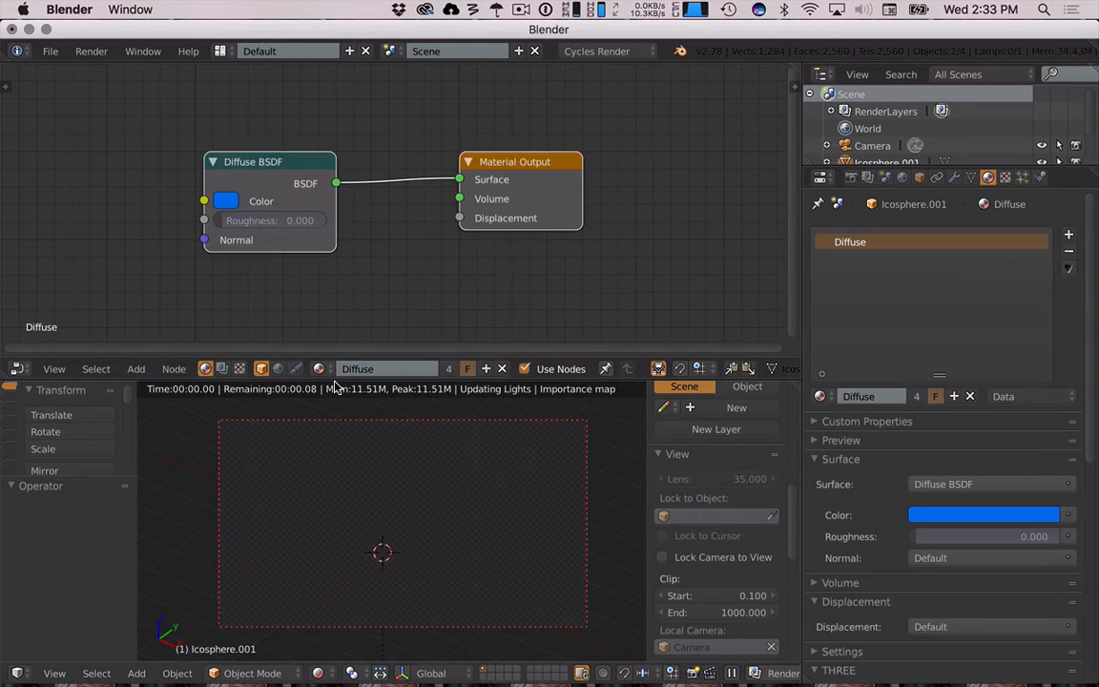
key(ctrl+z)
key(ctrl+z)
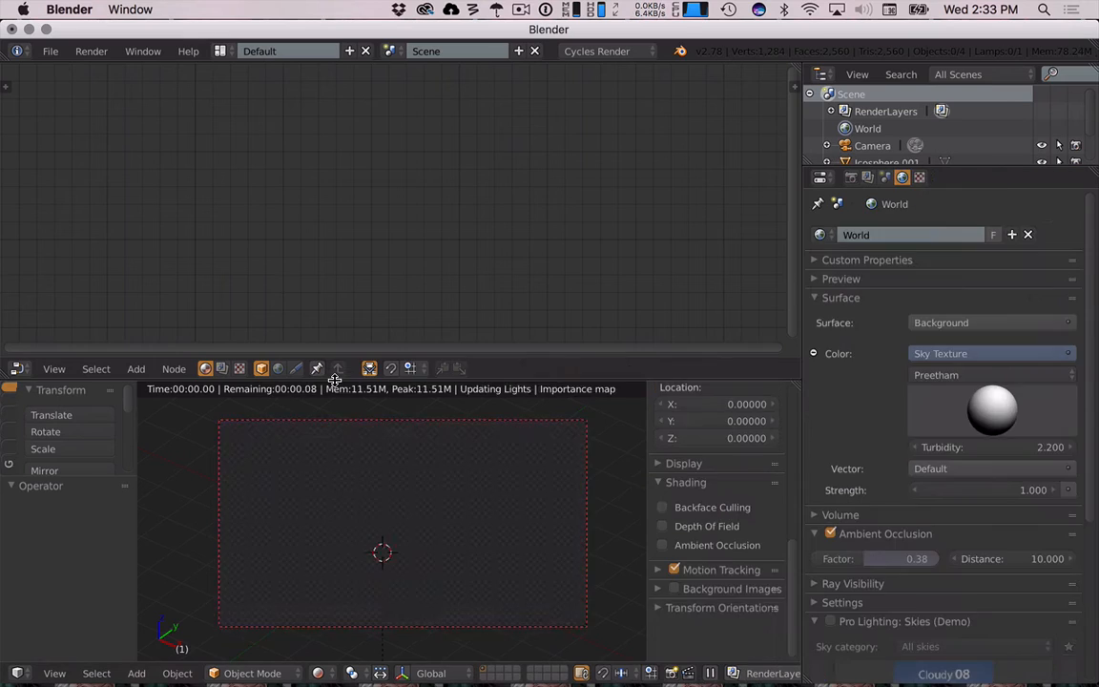
key(ctrl+shift+z)
key(ctrl+z)
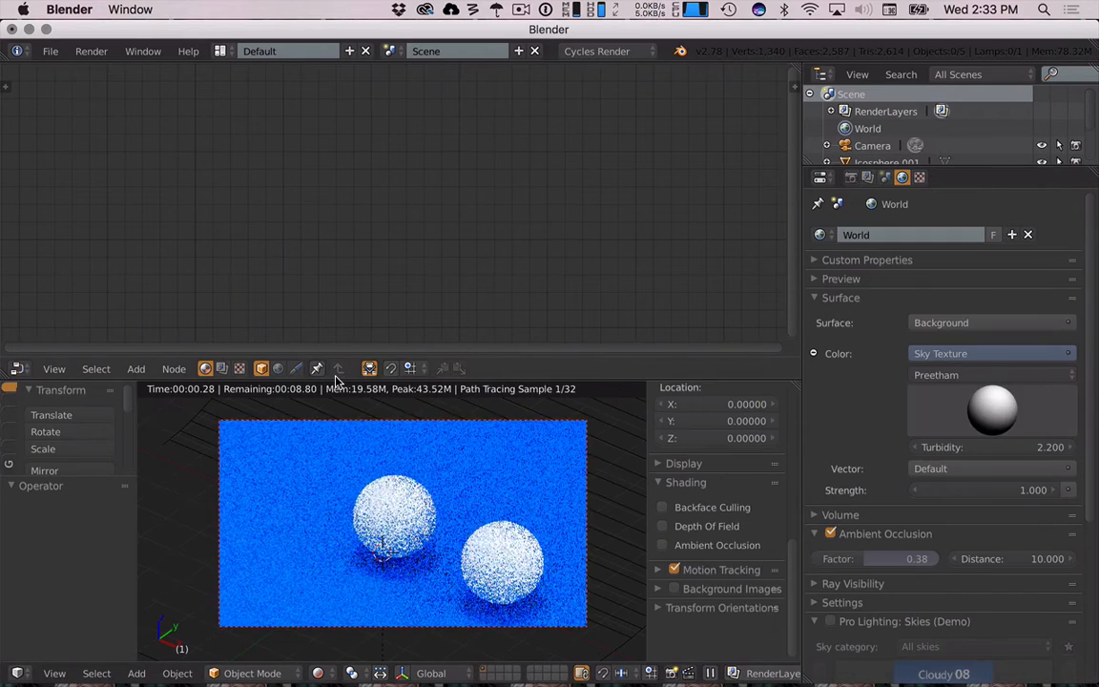
key(ctrl+shift+z)
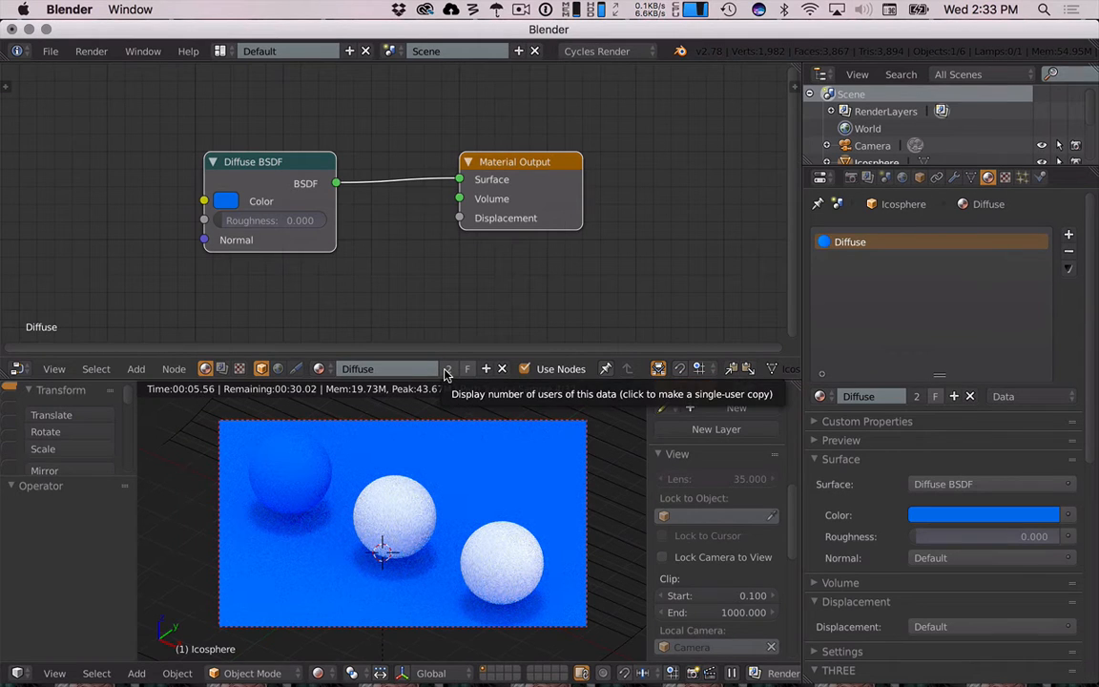
- Make the left sphere's Diffuse material a single-user copy
click(449, 368)
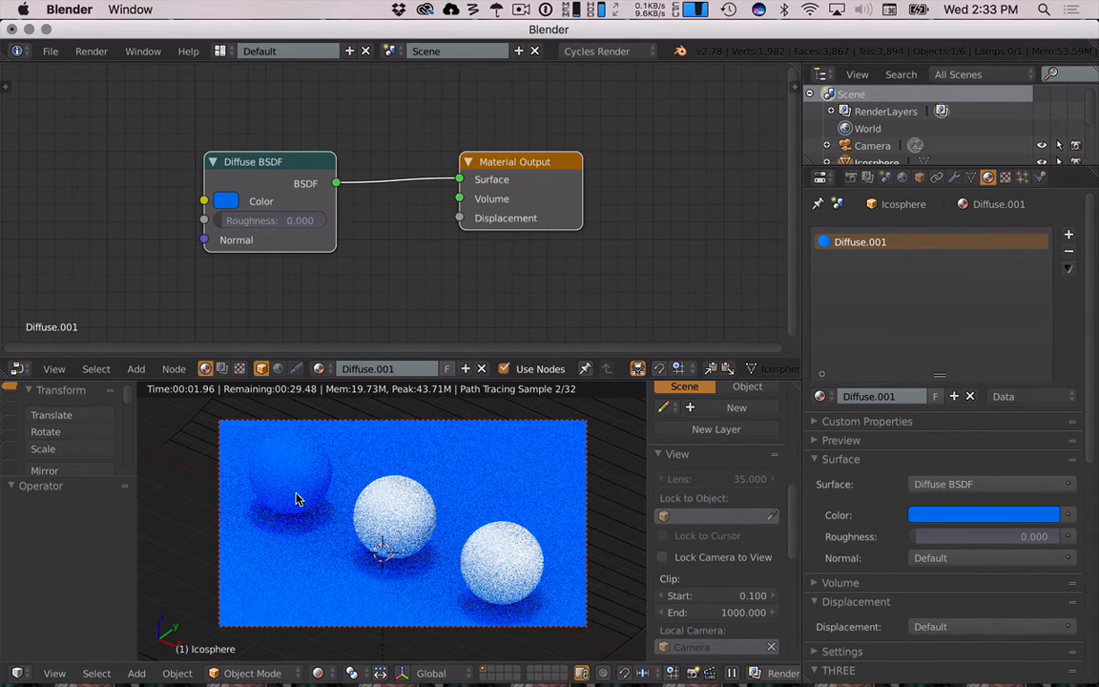
- Assign the existing Diffuse material to the left sphere
key(z)
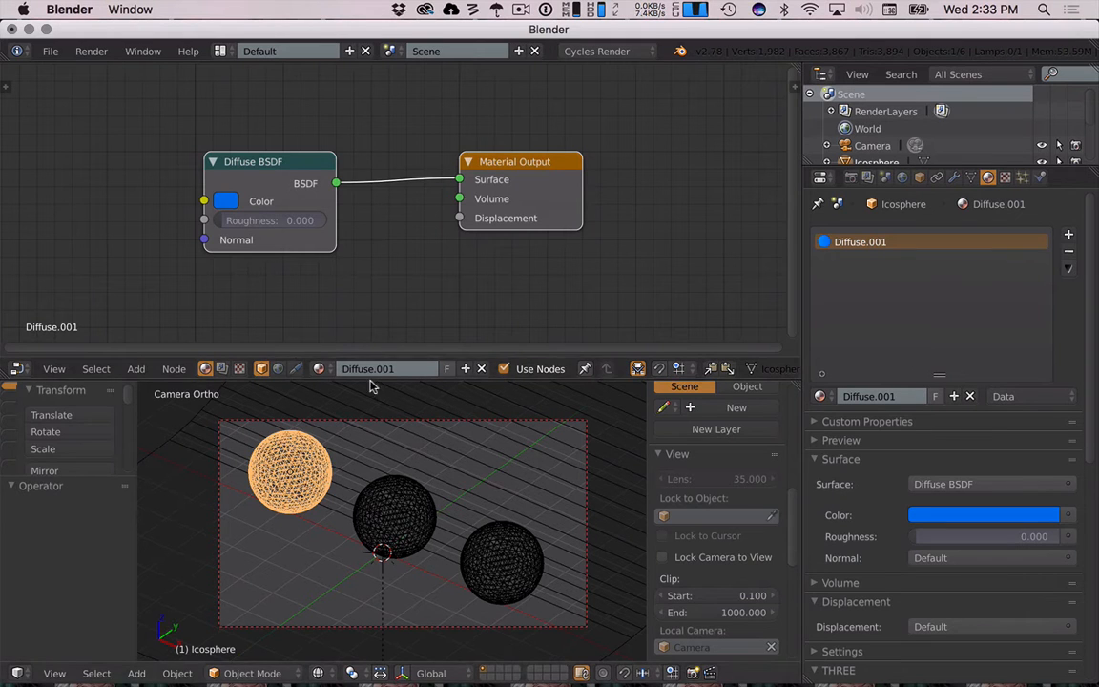
click(319, 368)
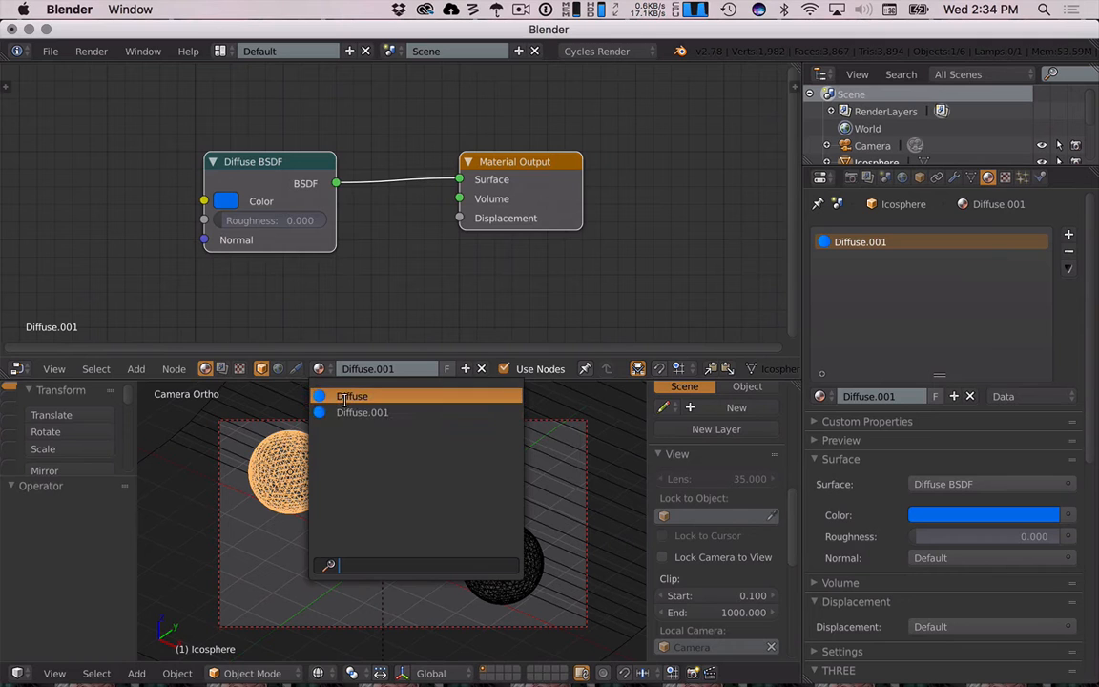
click(348, 398)
- Select the floor plane and rename its material to Blue-Diffuse-Floor
right_click(201, 420)
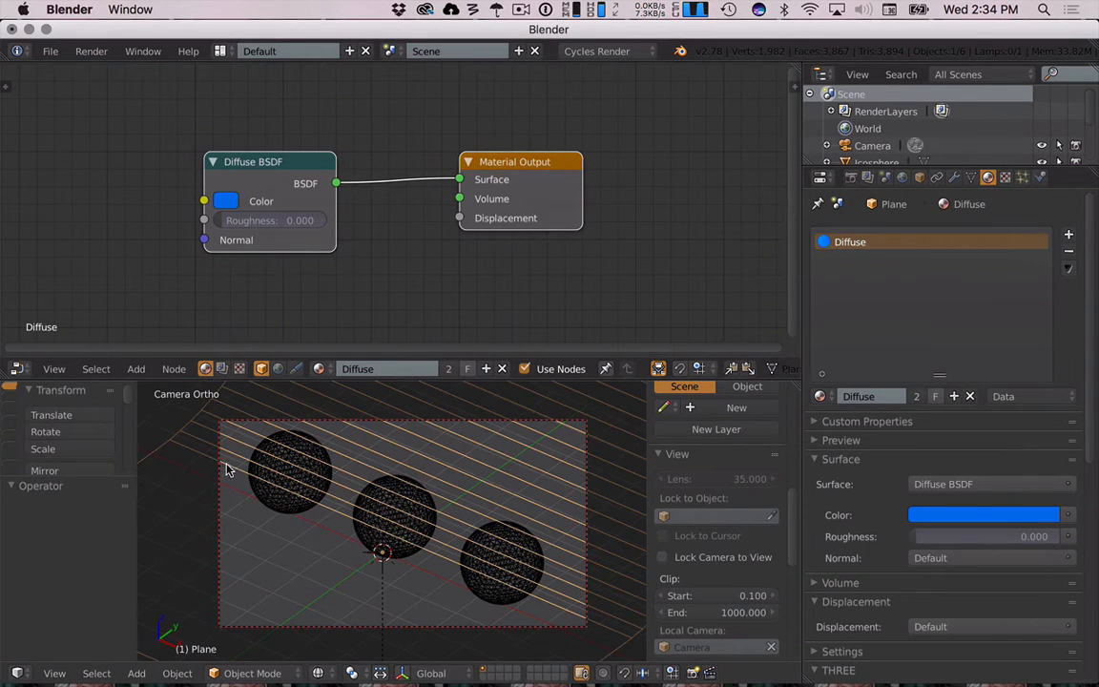
double_click(386, 370)
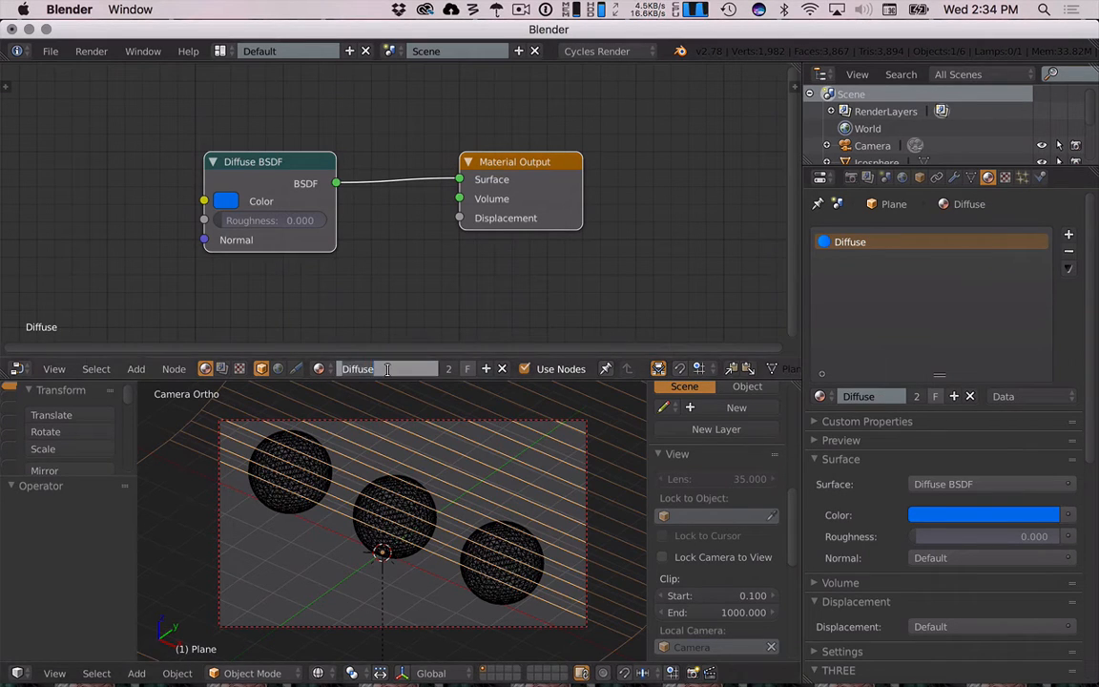
text(Ble)
text(e-Diffuse-Floor)
key(Return)
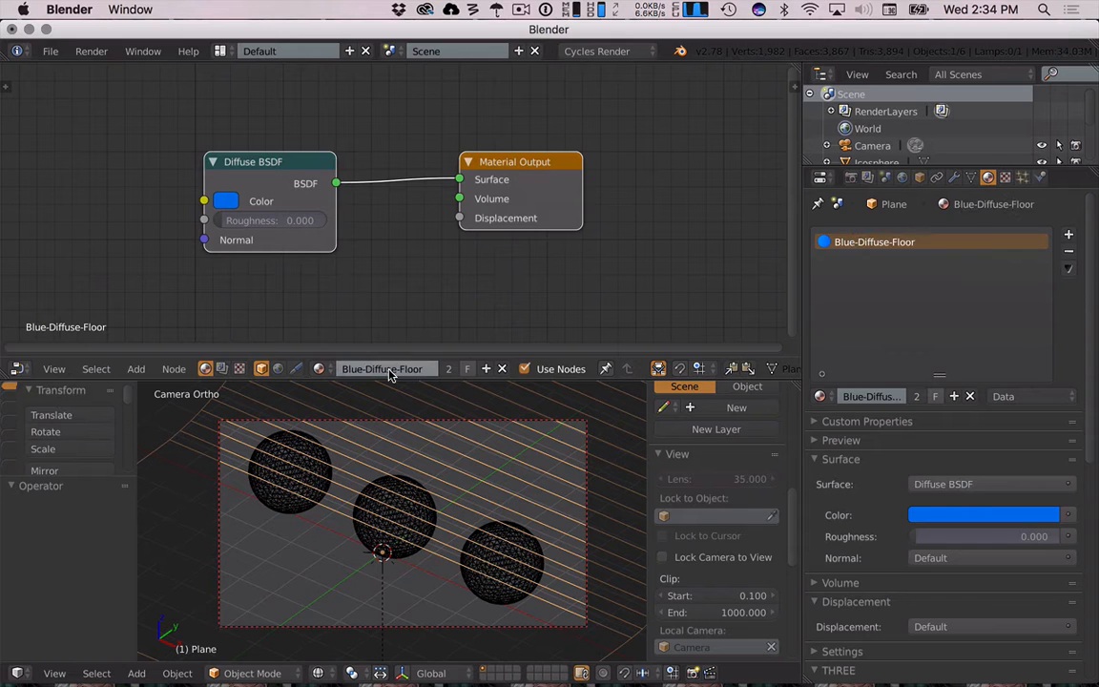
- Give the left sphere the Diffuse.001 material and rename it Green-Diffuse-Sphere
right_click(261, 443)
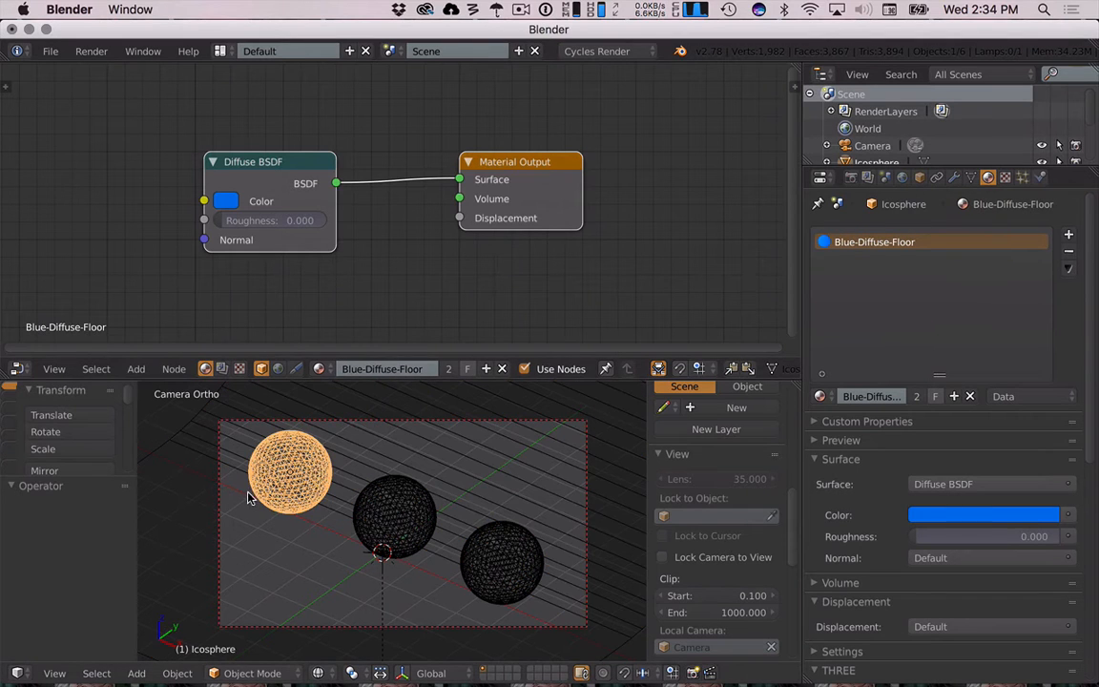
click(318, 368)
click(368, 409)
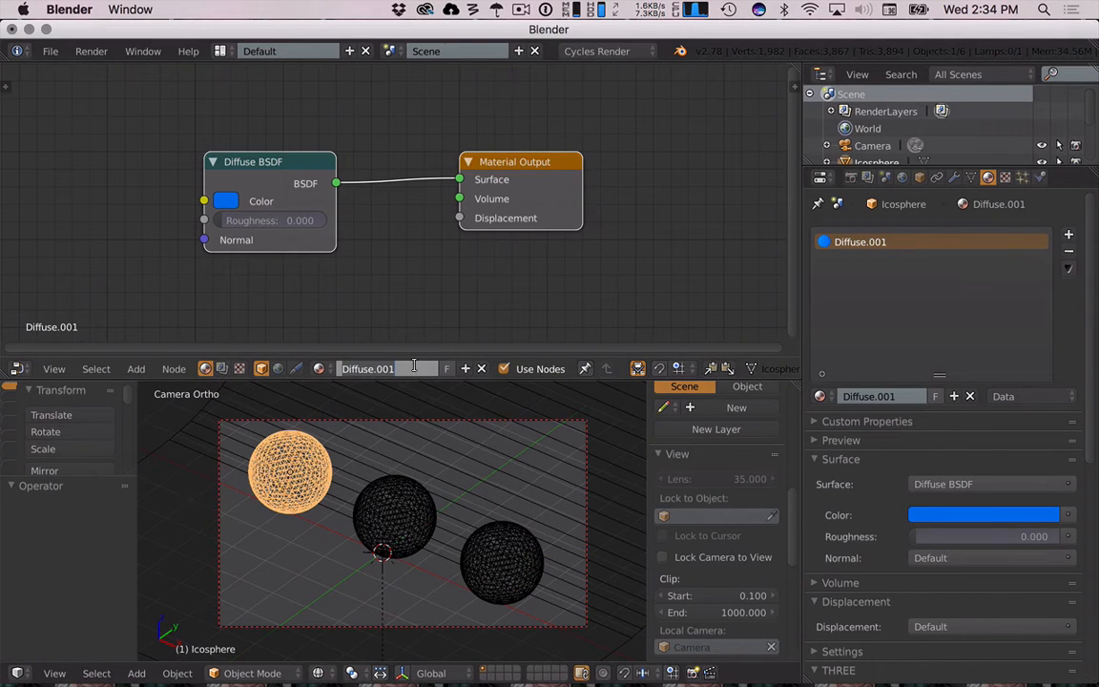
text(Blu)
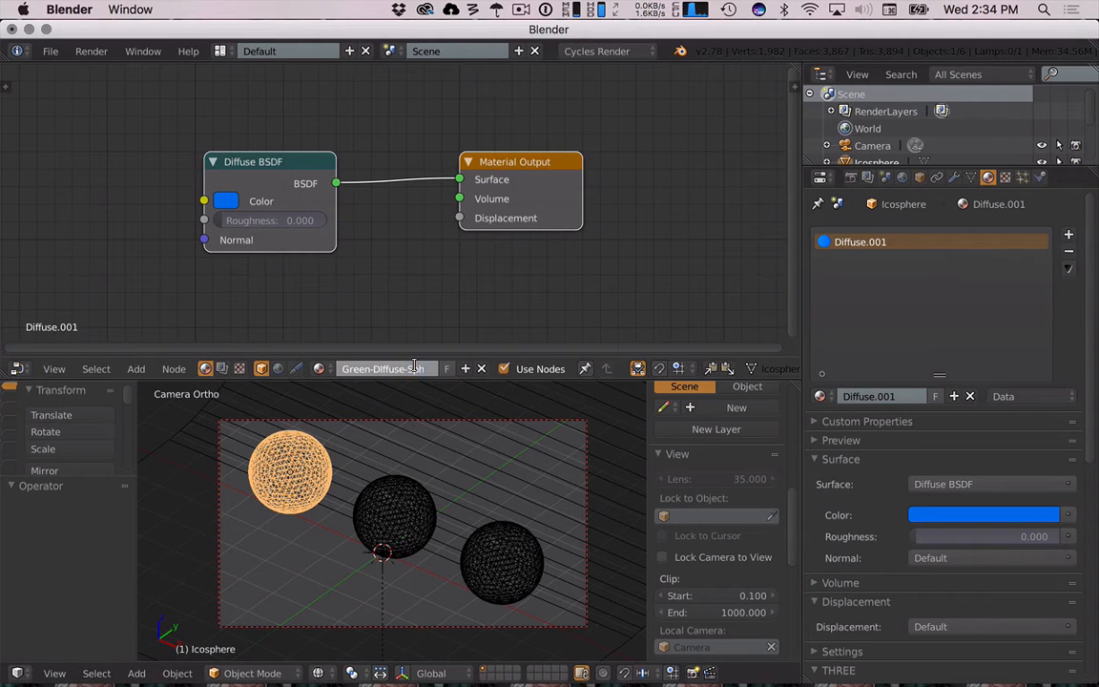
text(ere)
key(Return)
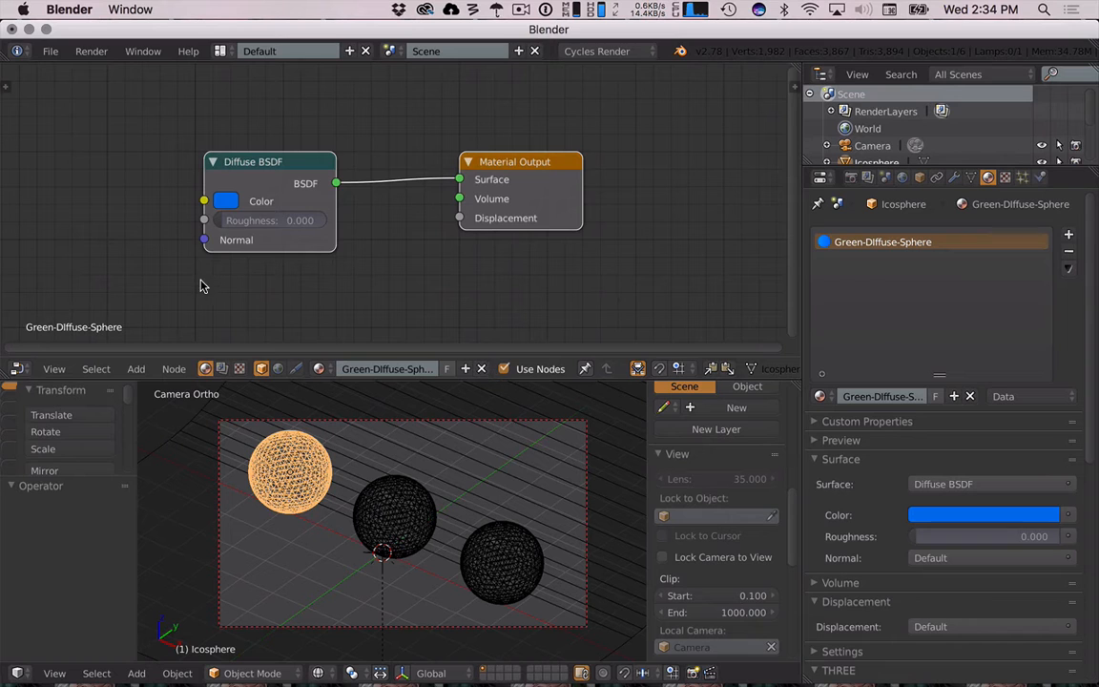
- Set the Green-Diffuse-Sphere Diffuse BSDF color to green and view the rendered result
click(227, 200)
click(256, 233)
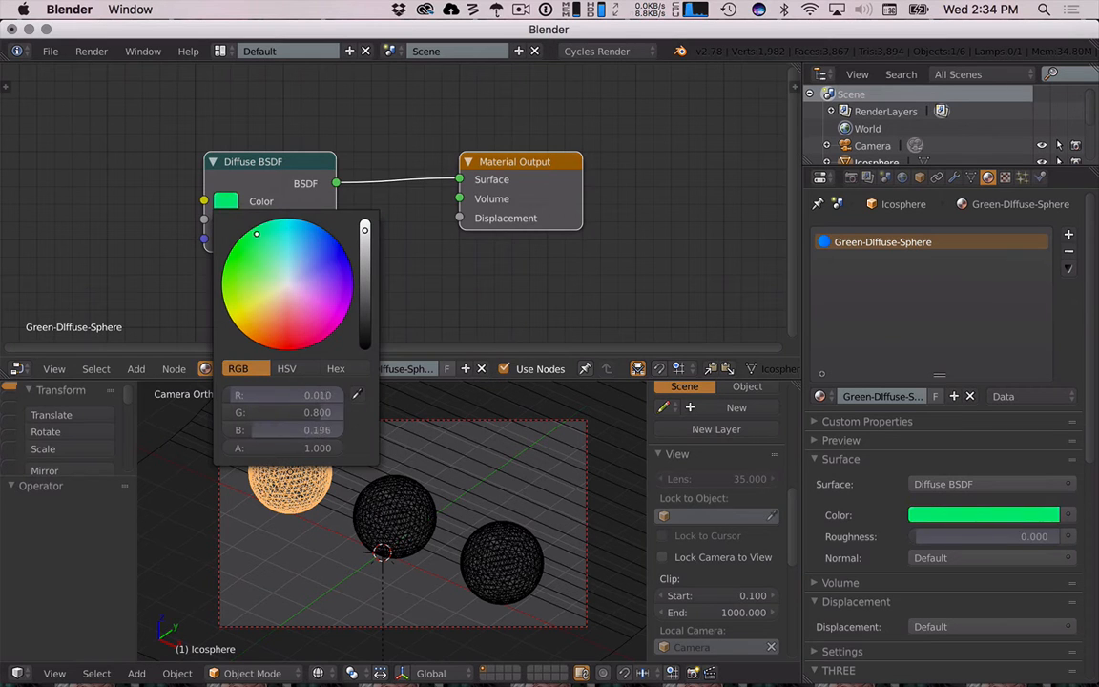
drag(255, 233, 272, 240)
key(shift+z)
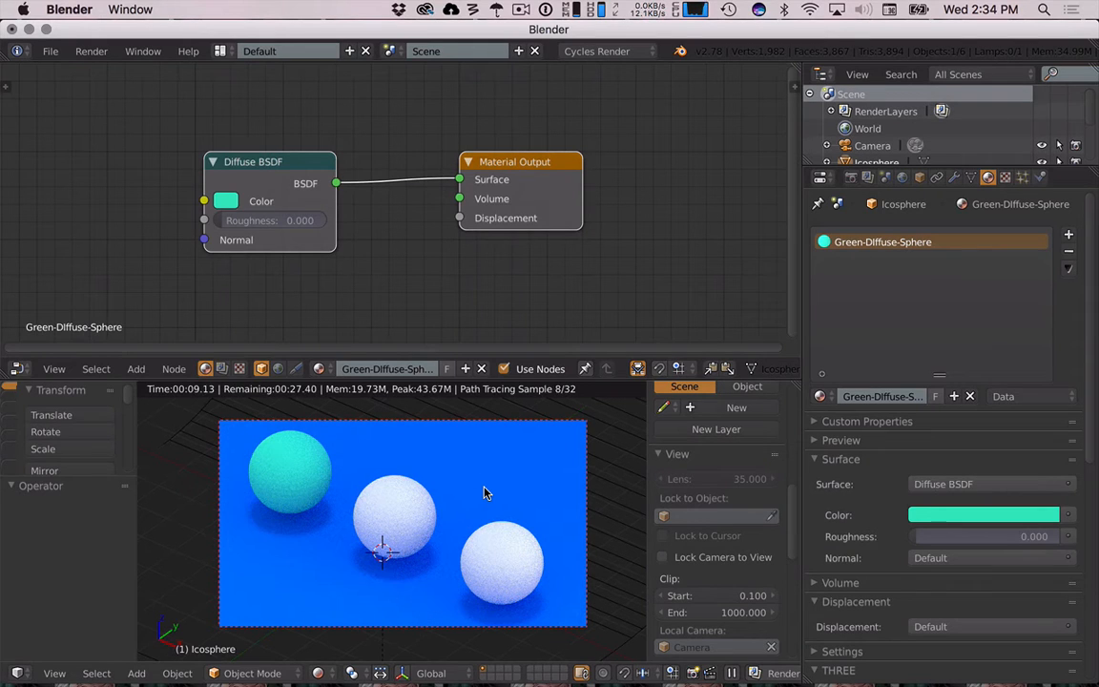
- Create a new material on the middle sphere and delete its default Diffuse BSDF node
right_click(408, 516)
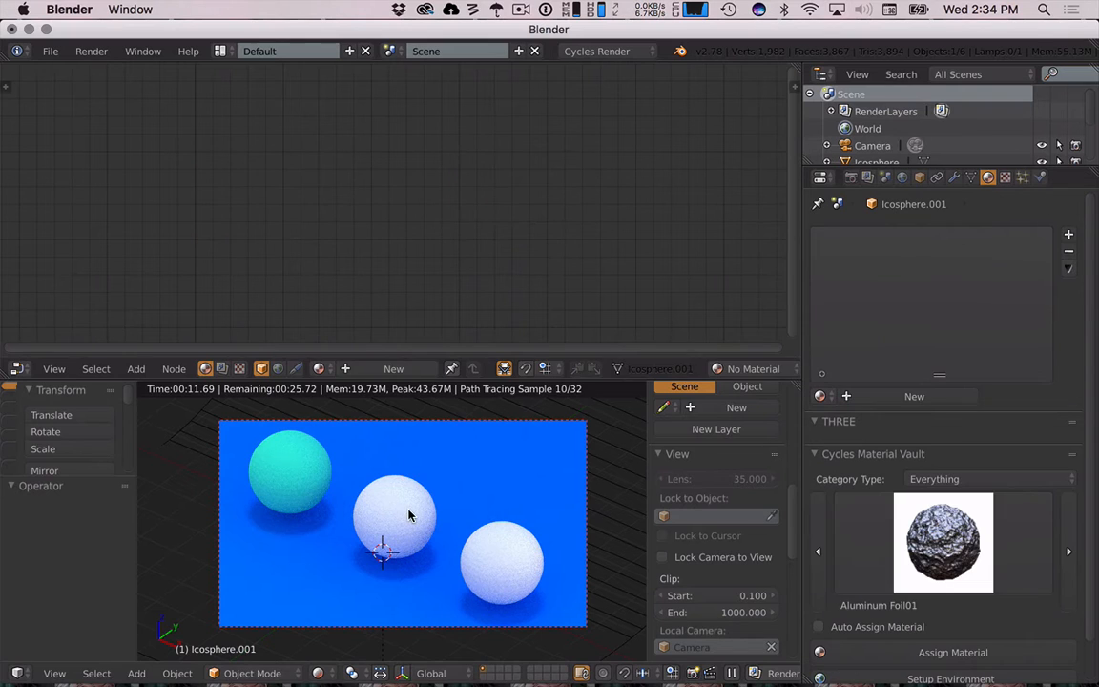
click(393, 369)
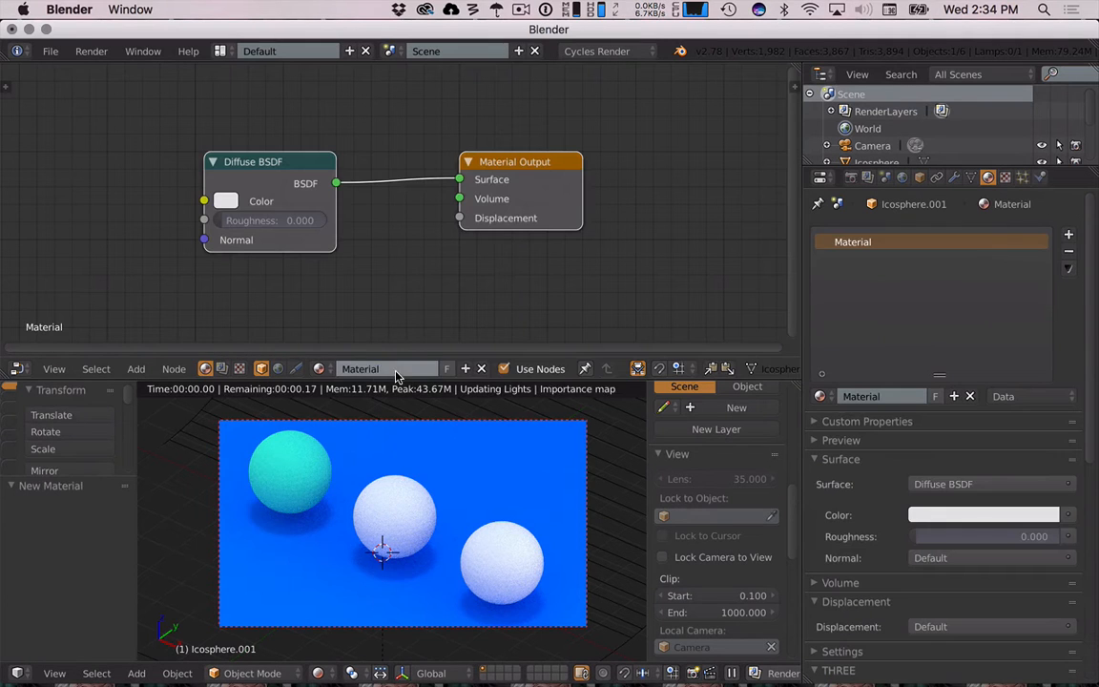
click(286, 195)
key(x)
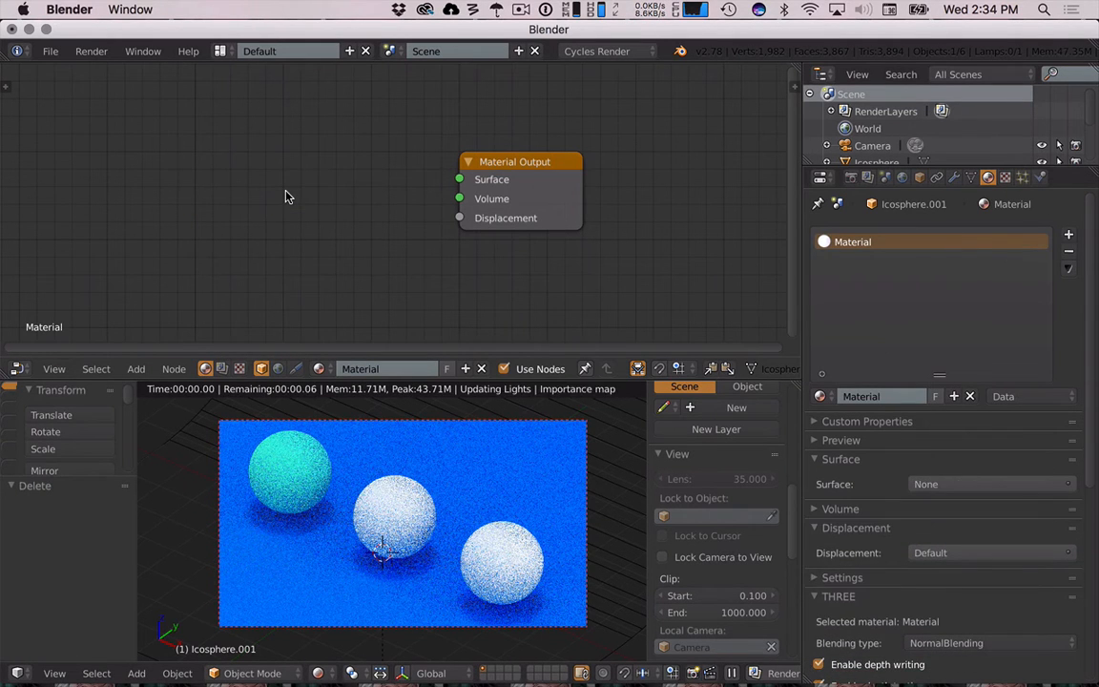
- Add an Anisotropic BSDF node and connect its BSDF output to the Material Output Surface
key(shift+a)
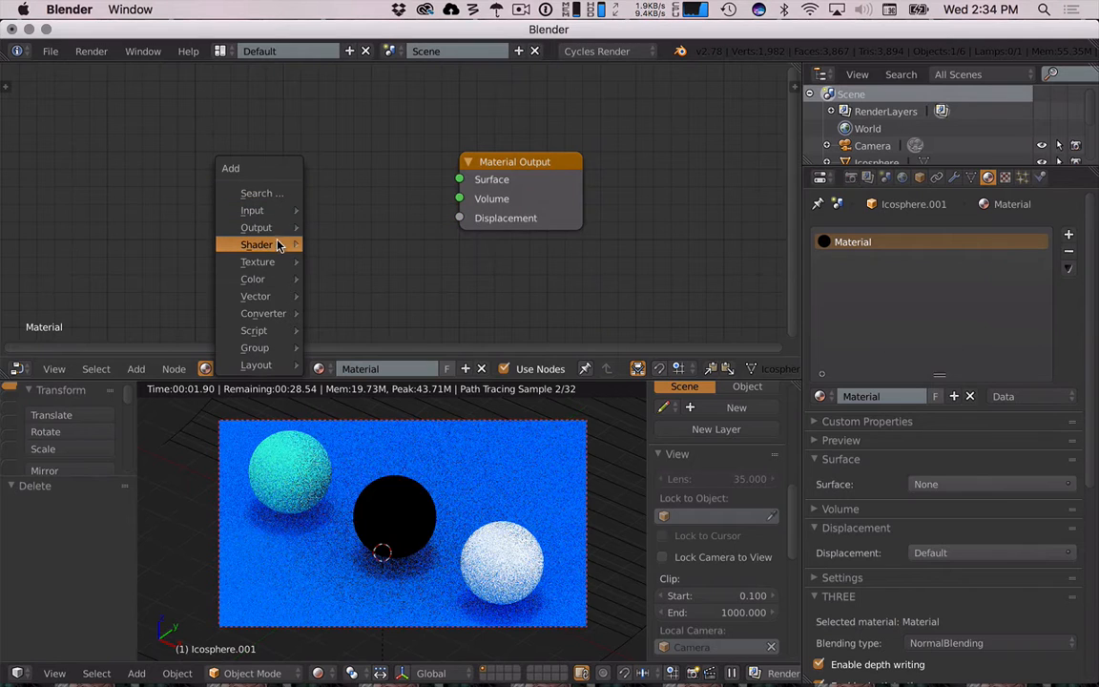
mouse_move(283, 243)
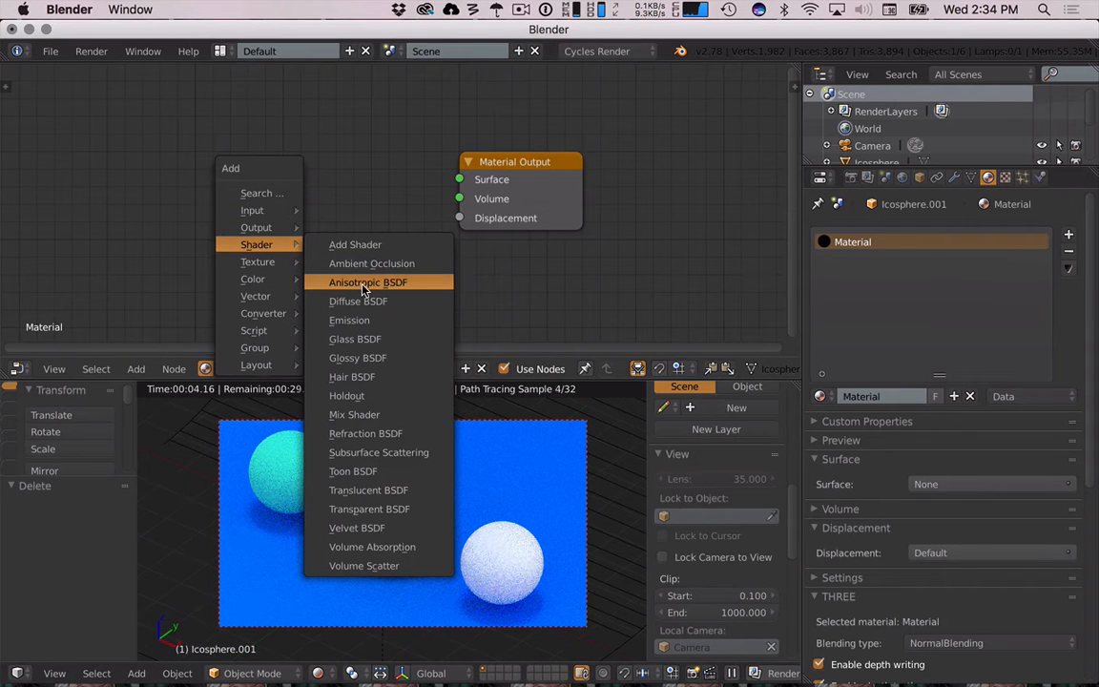
click(379, 283)
click(233, 118)
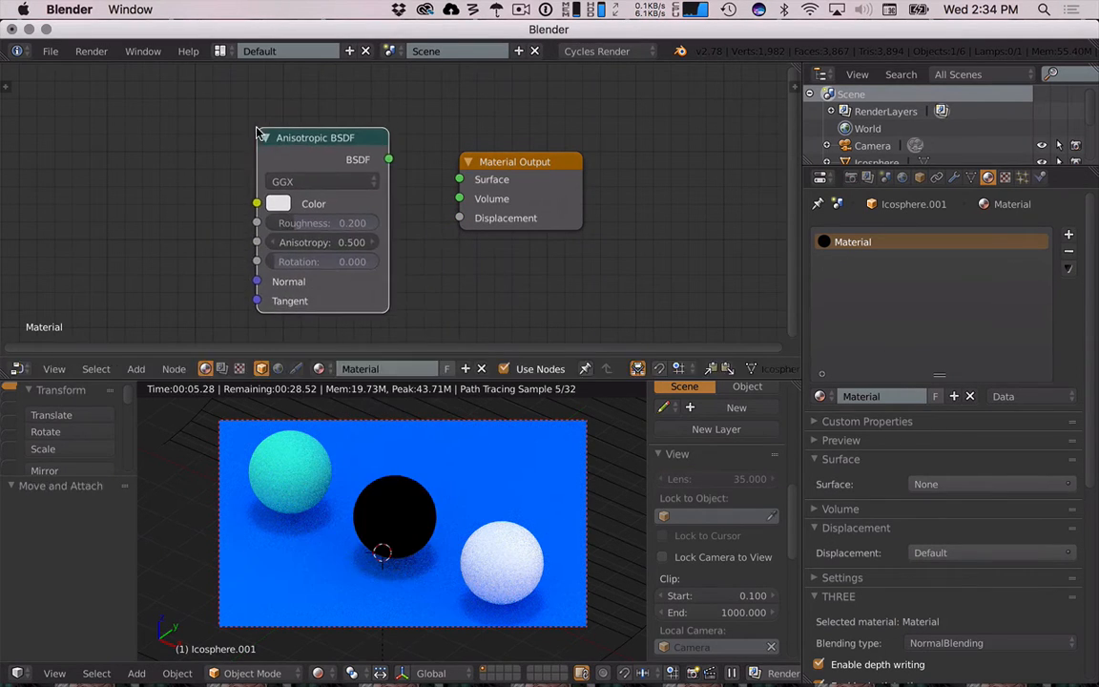
drag(388, 160, 459, 180)
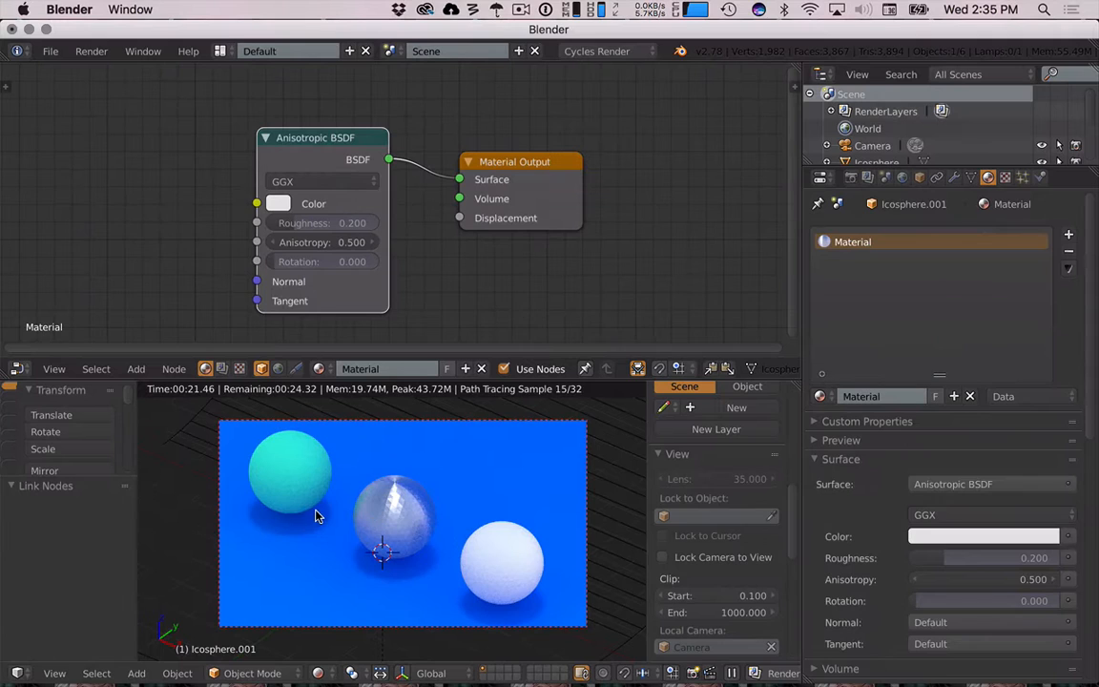
- Select the floor plane and apply Smooth shading from the tool shelf
right_click(388, 510)
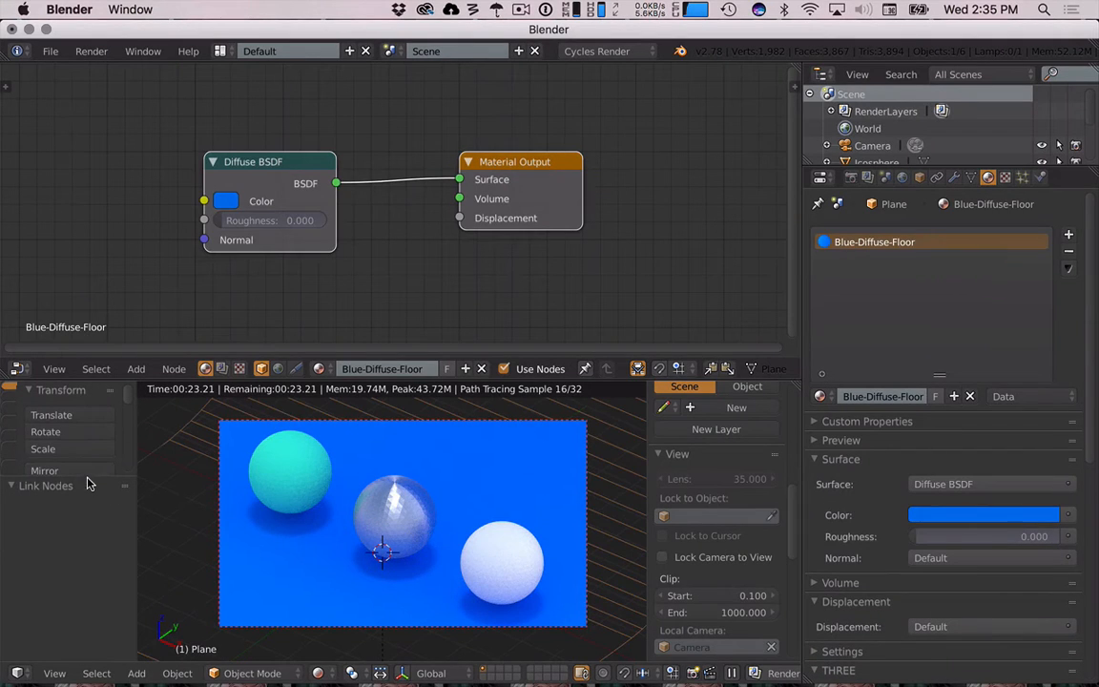
mouse_move(87, 557)
mouse_down()
mouse_move(98, 638)
mouse_move(97, 626)
mouse_up()
scroll(49, 579, down, 4)
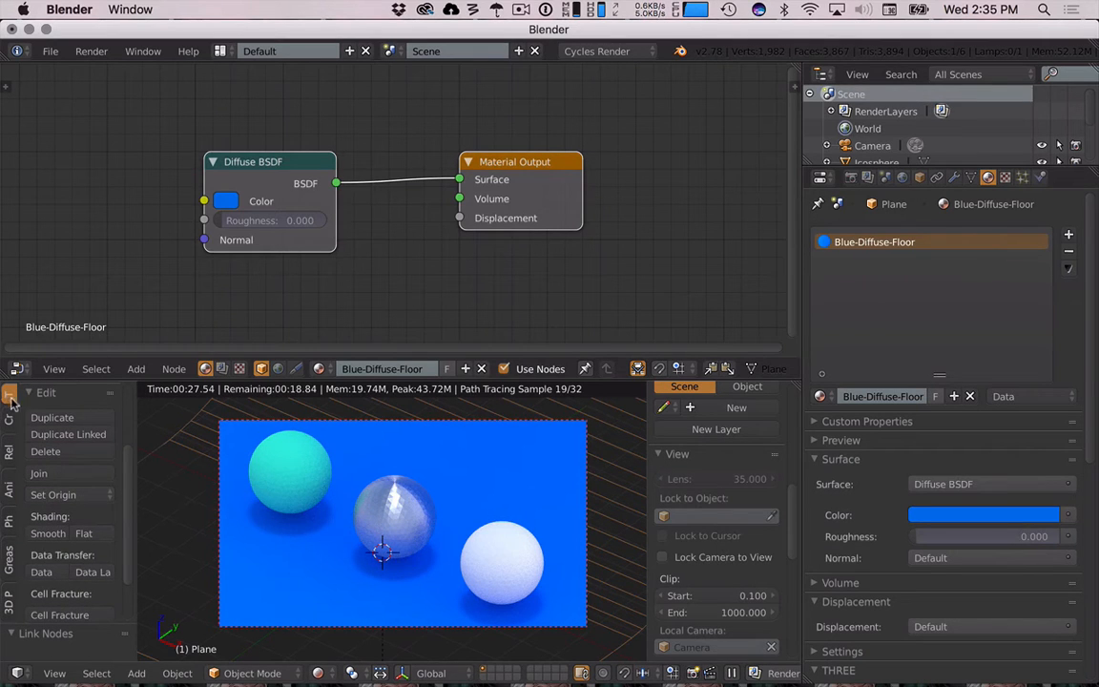
key(t)
key(t)
key(t)
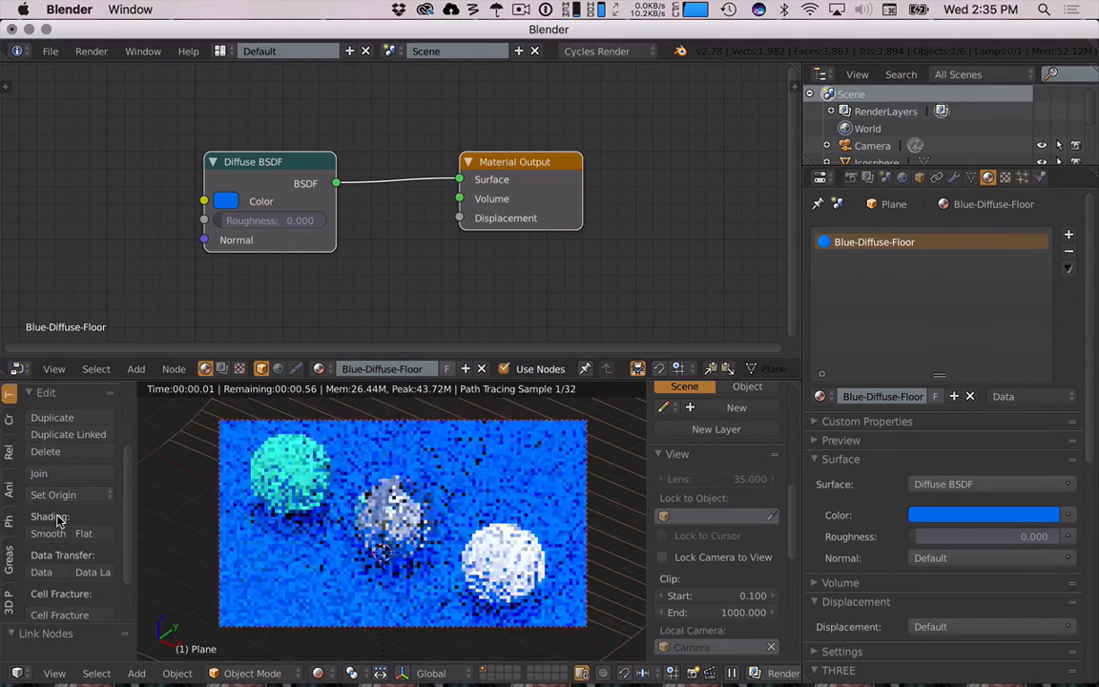
key(t)
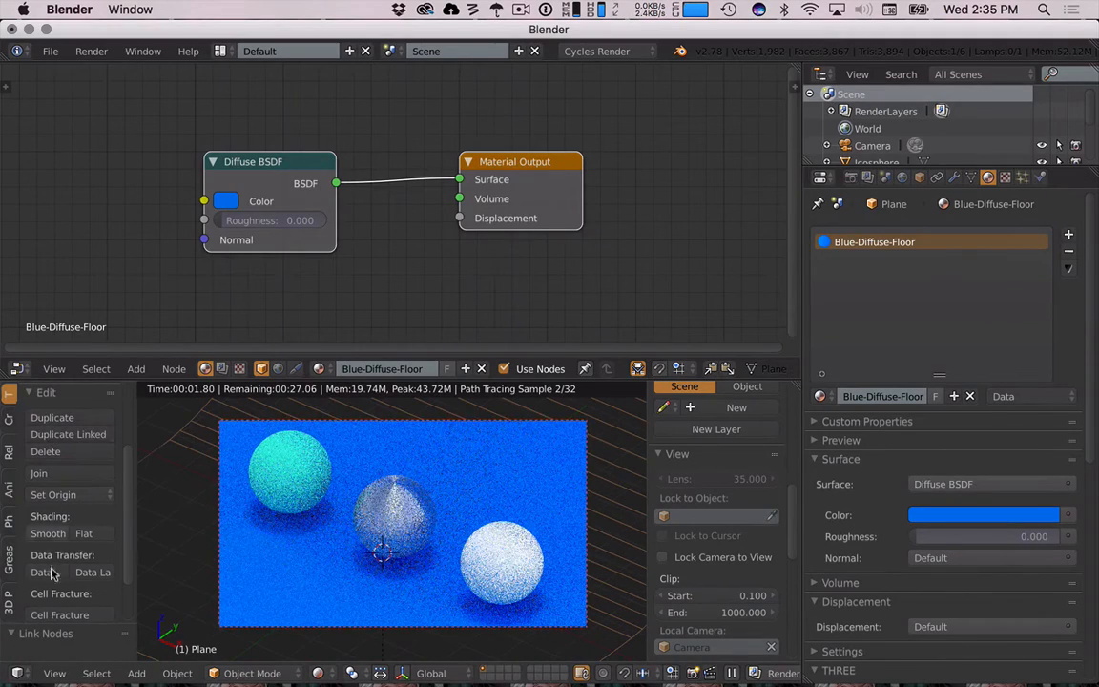
click(48, 533)
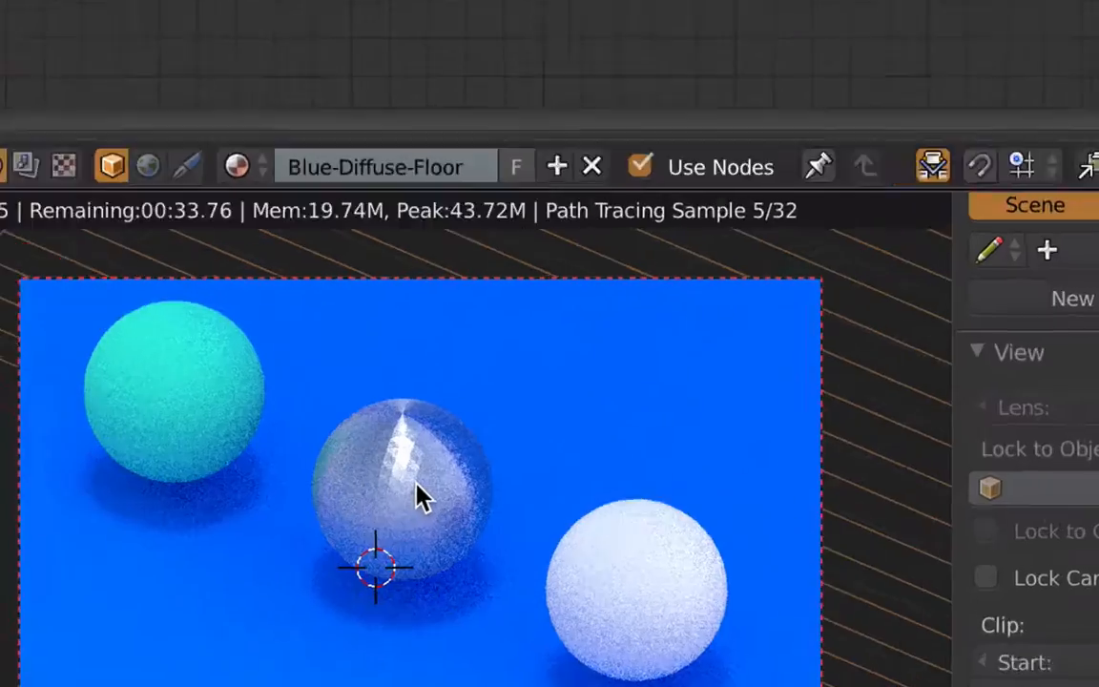
- Select the middle sphere and zoom in on the render to inspect its anisotropic shading
key(z)
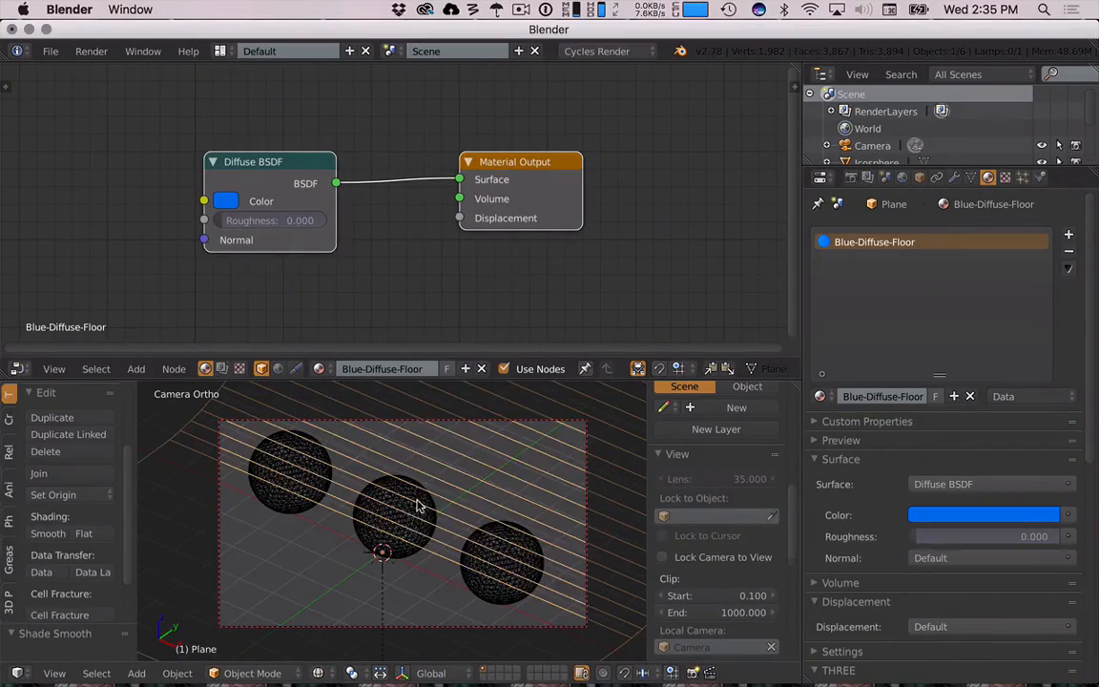
right_click(381, 537)
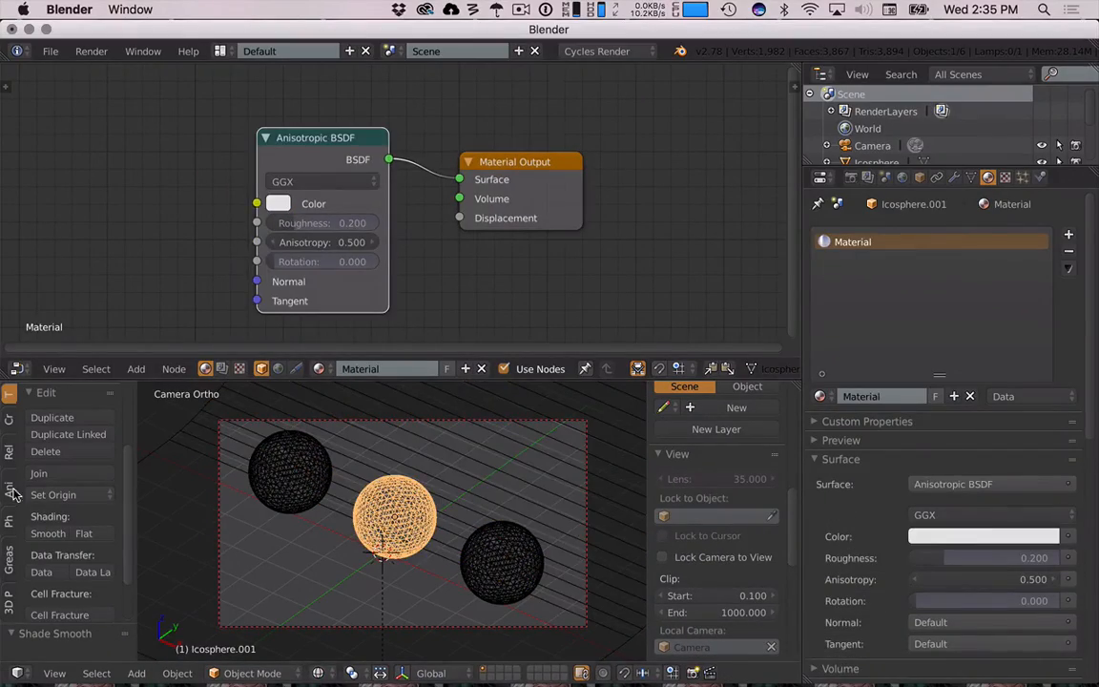
key(shift+z)
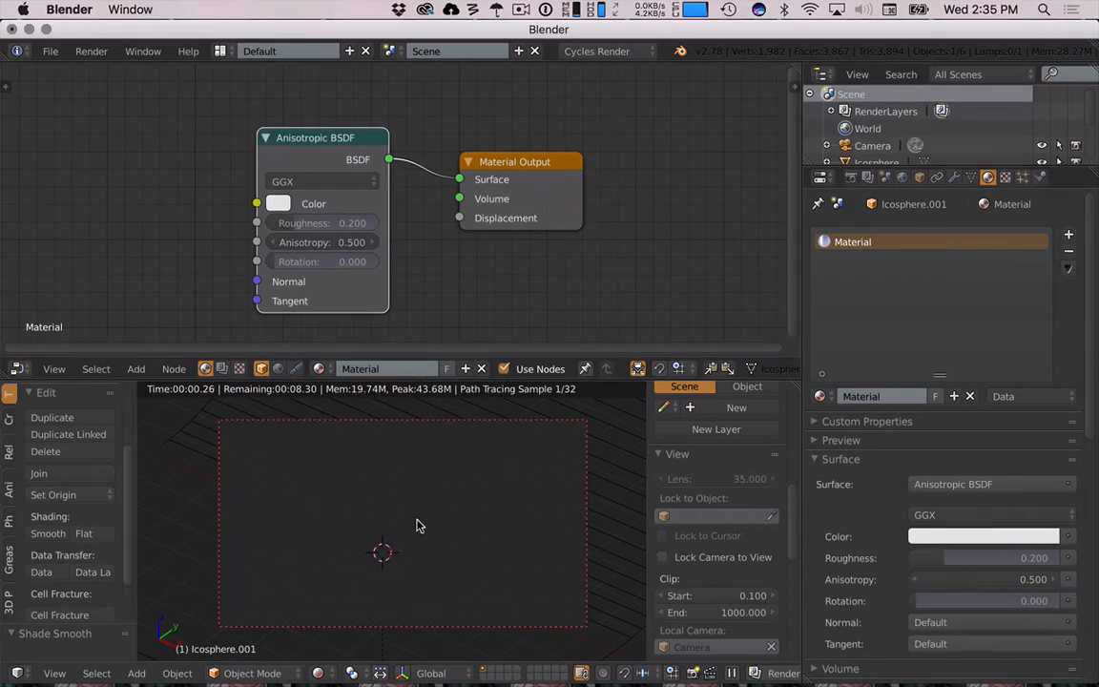
scroll(391, 527, up, 1)
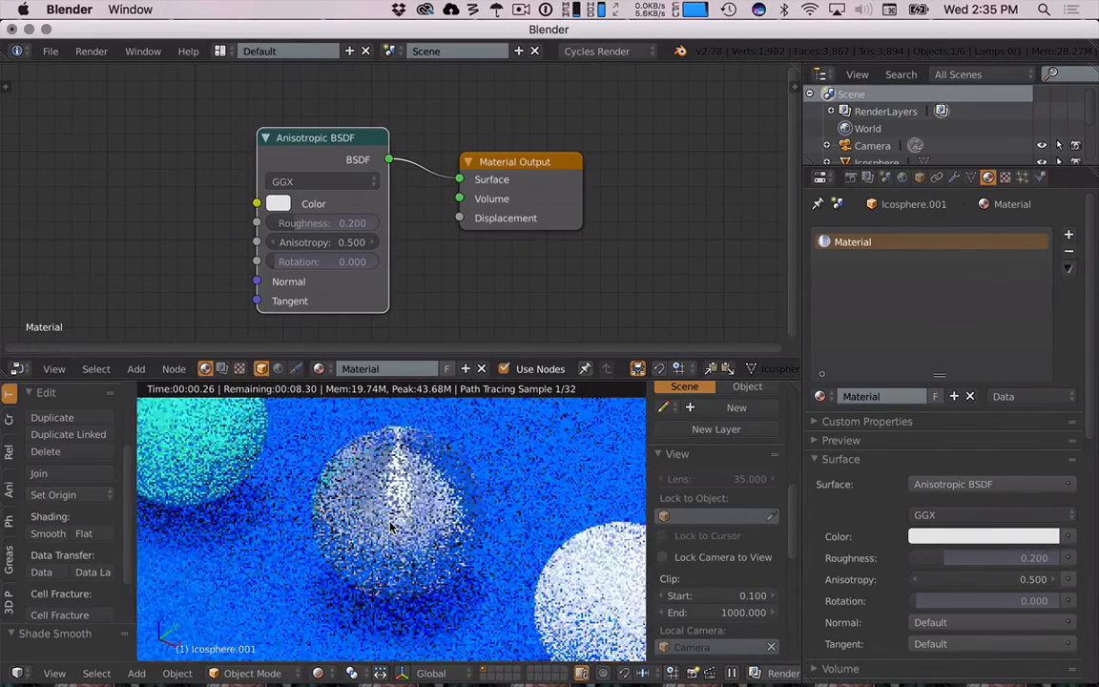
scroll(390, 527, up, 3)
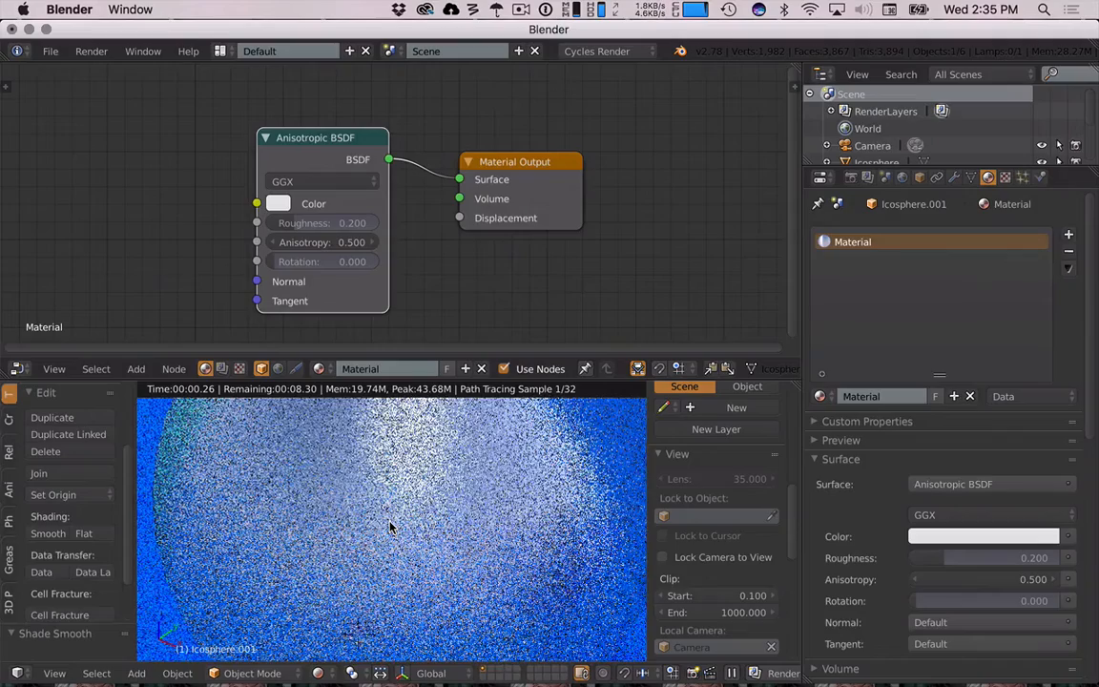
scroll(390, 527, down, 4)
right_click(207, 435)
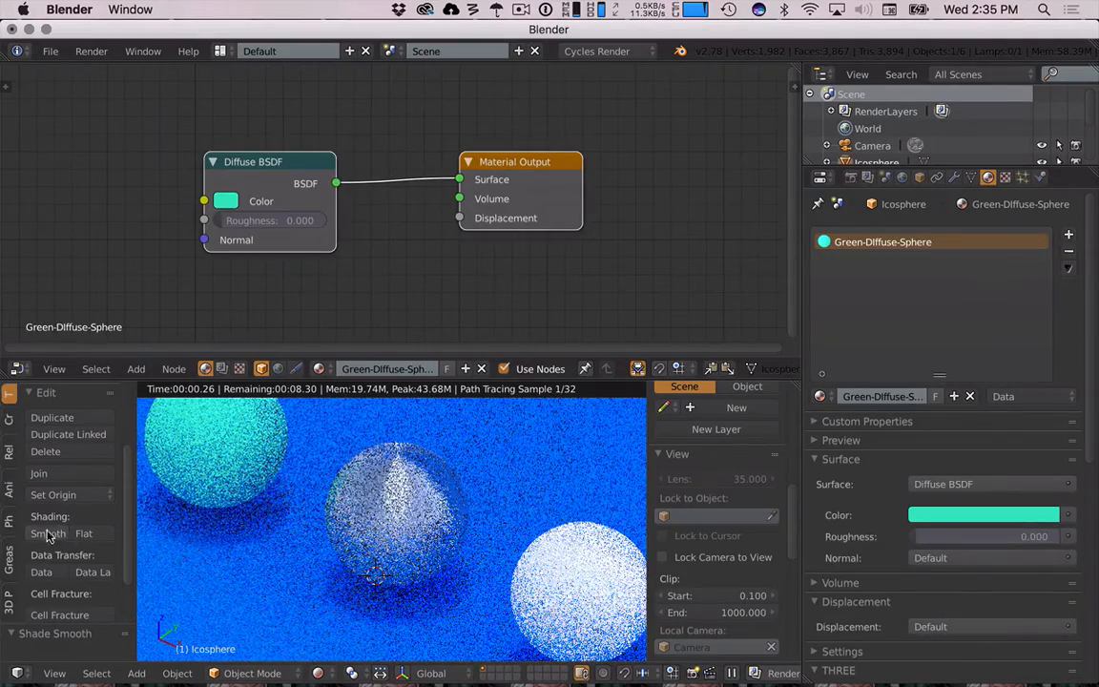
scroll(468, 532, down, 3)
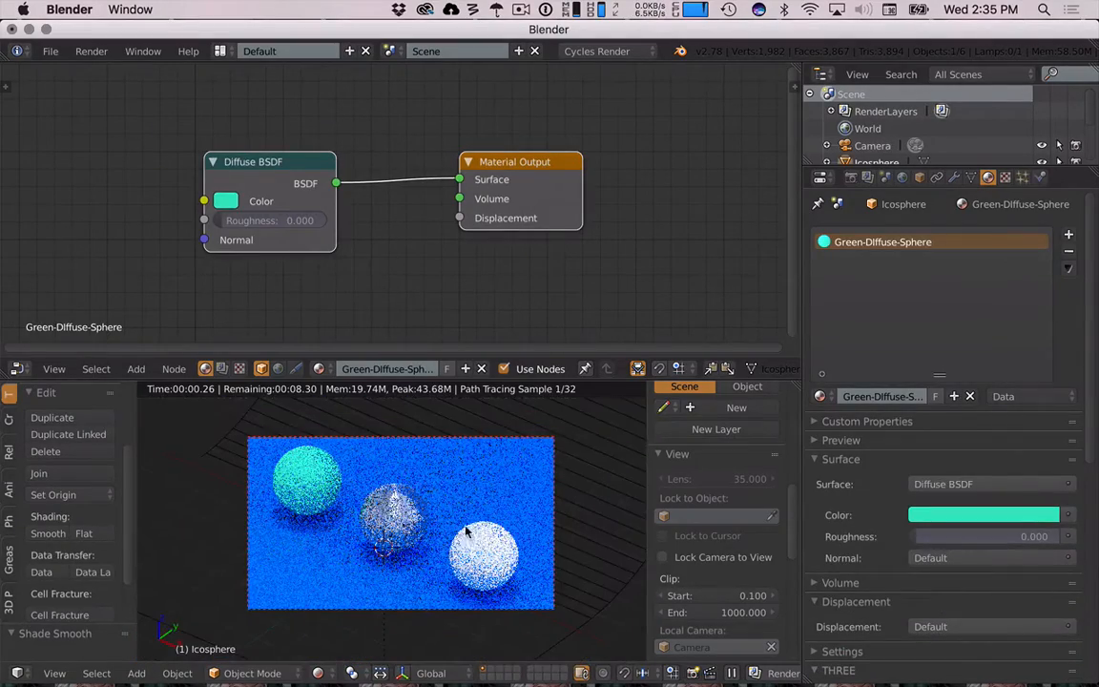
- Create a new material on the right sphere and delete its default Diffuse BSDF node
right_click(467, 533)
click(386, 368)
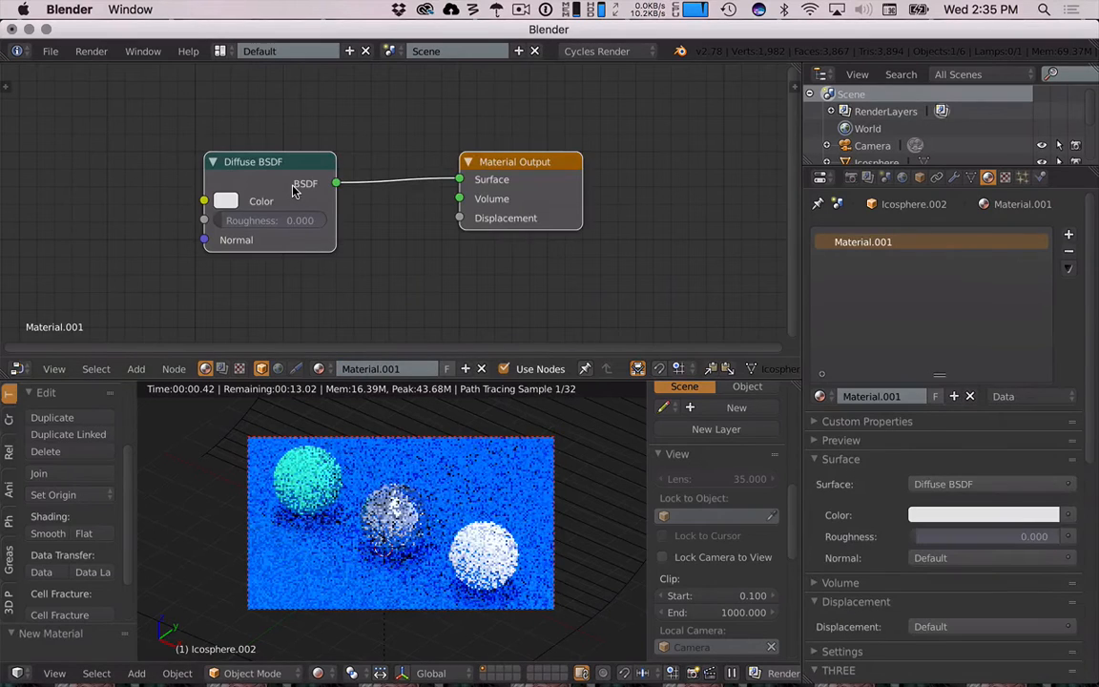
key(x)
- Add an Emission shader node and connect it to the Material Output Surface
key(shift+a)
mouse_move(292, 188)
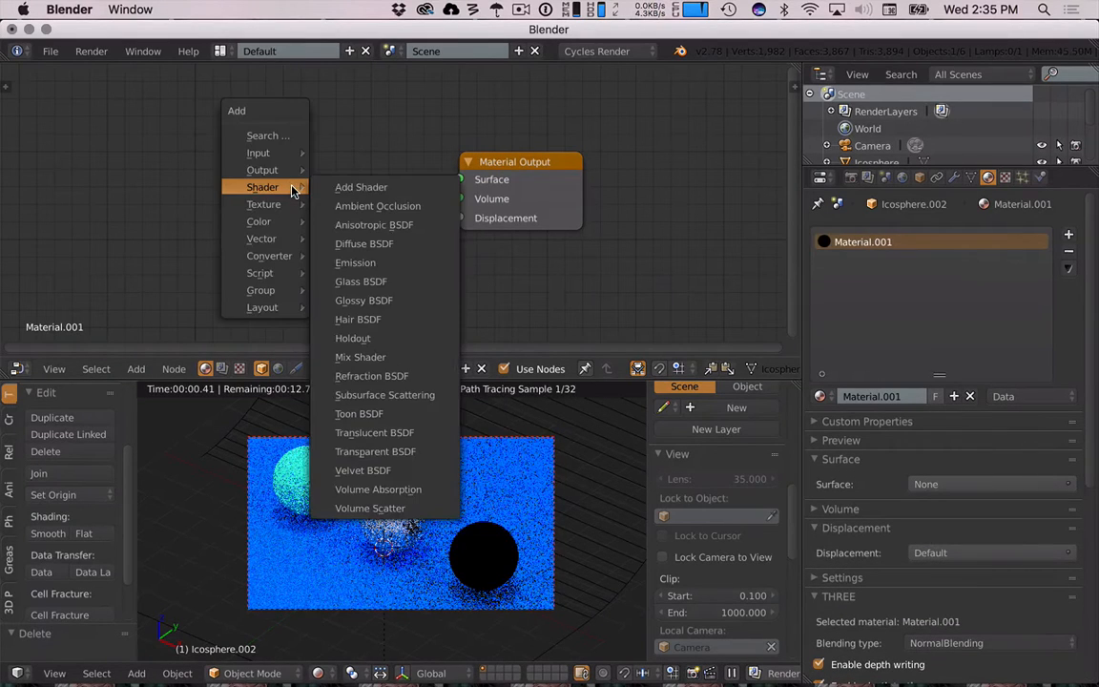
click(360, 265)
click(255, 151)
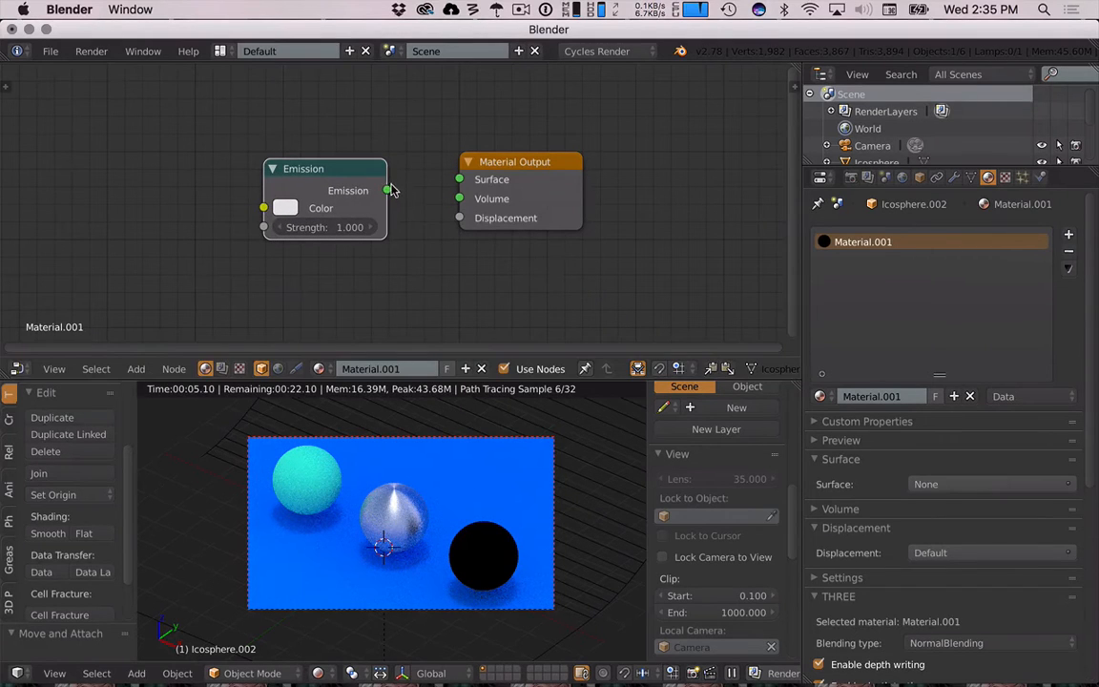
drag(387, 189, 458, 179)
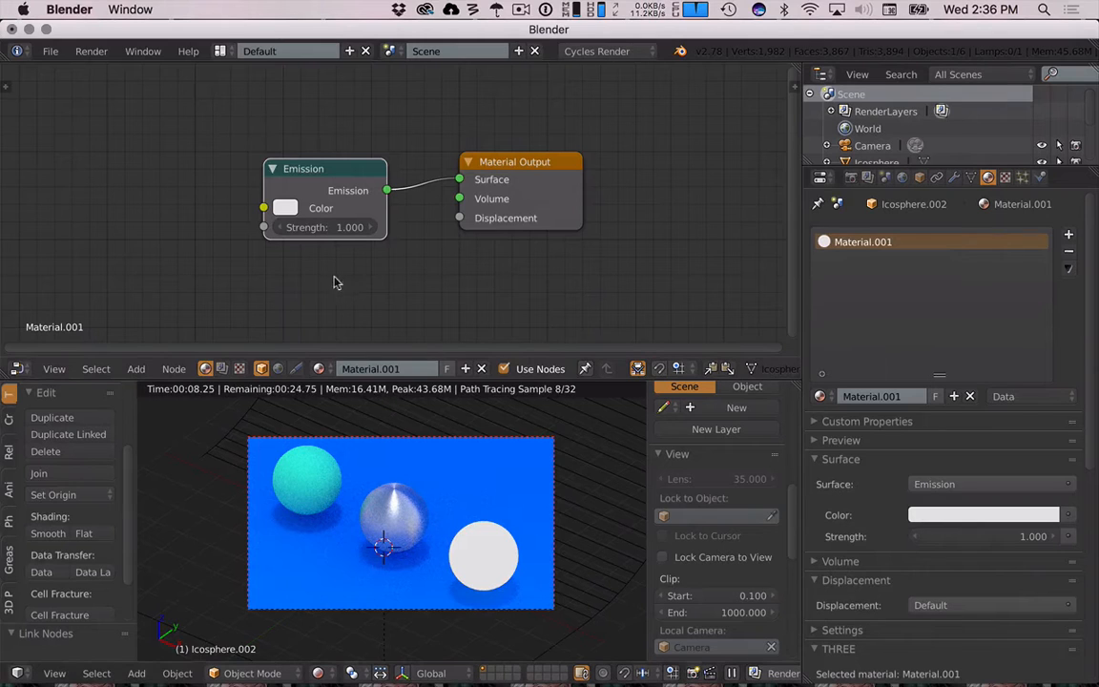
- Set the Emission color to yellow
click(284, 208)
mouse_move(344, 289)
mouse_down()
mouse_move(327, 318)
mouse_move(306, 317)
mouse_up()
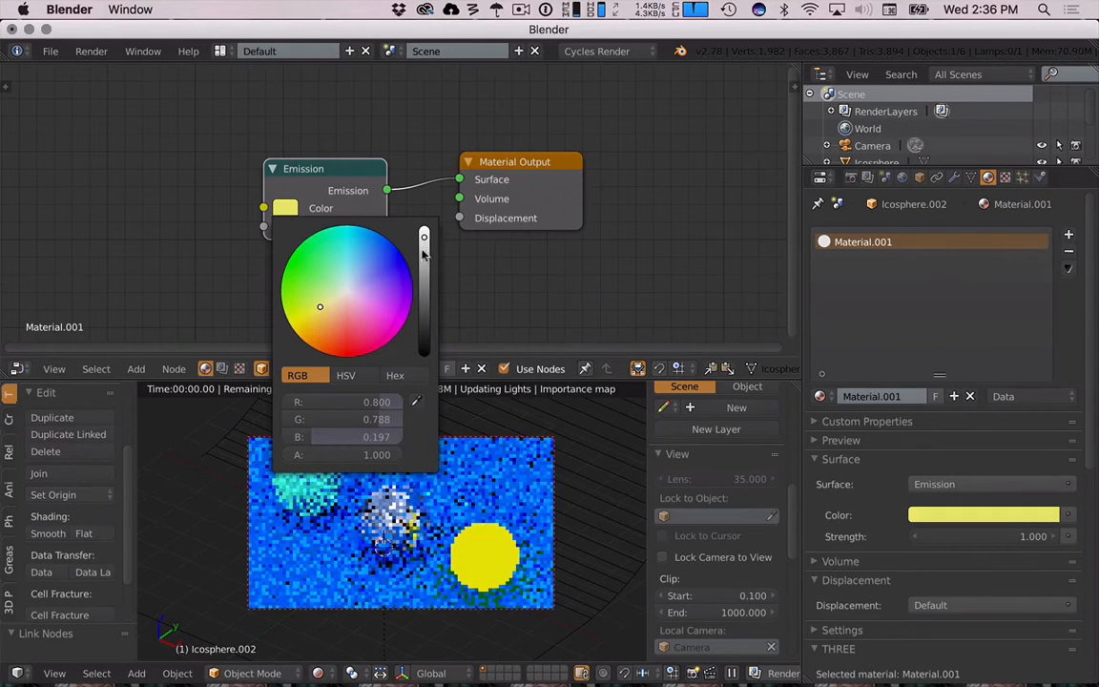
- Set the Emission strength to 25.4 and enable Lock Camera to View
mouse_move(345, 227)
mouse_down()
mouse_move(386, 227)
mouse_move(351, 247)
mouse_up()
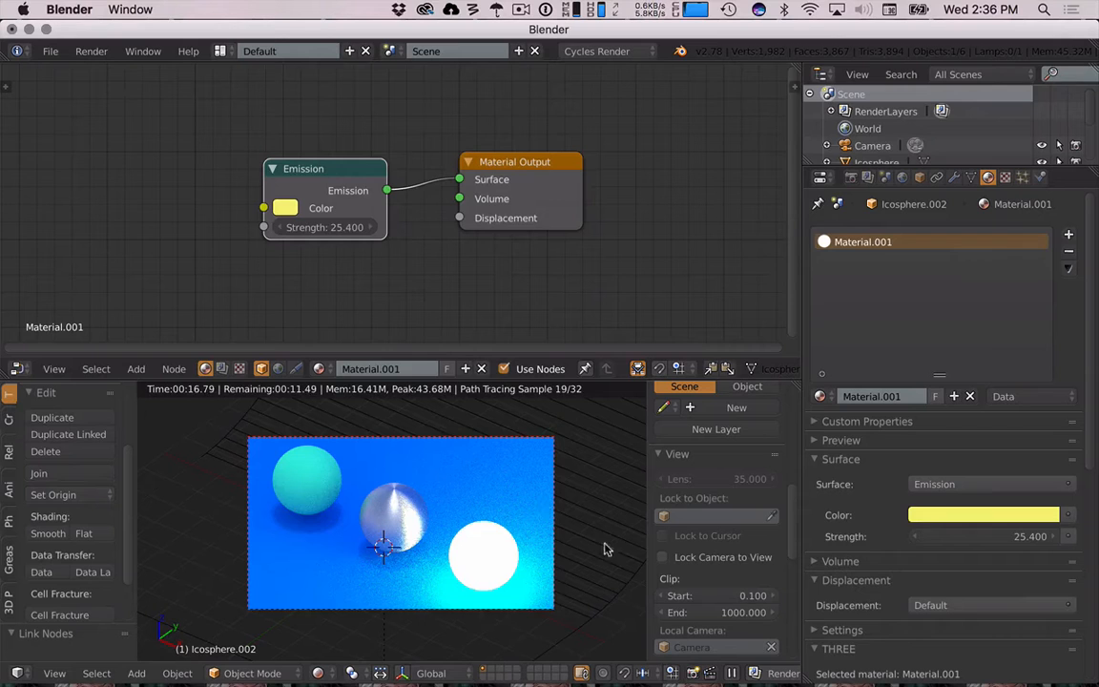
click(663, 557)
- Select the camera and set its Orthographic Scale to 19.8
scroll(482, 525, down, 2)
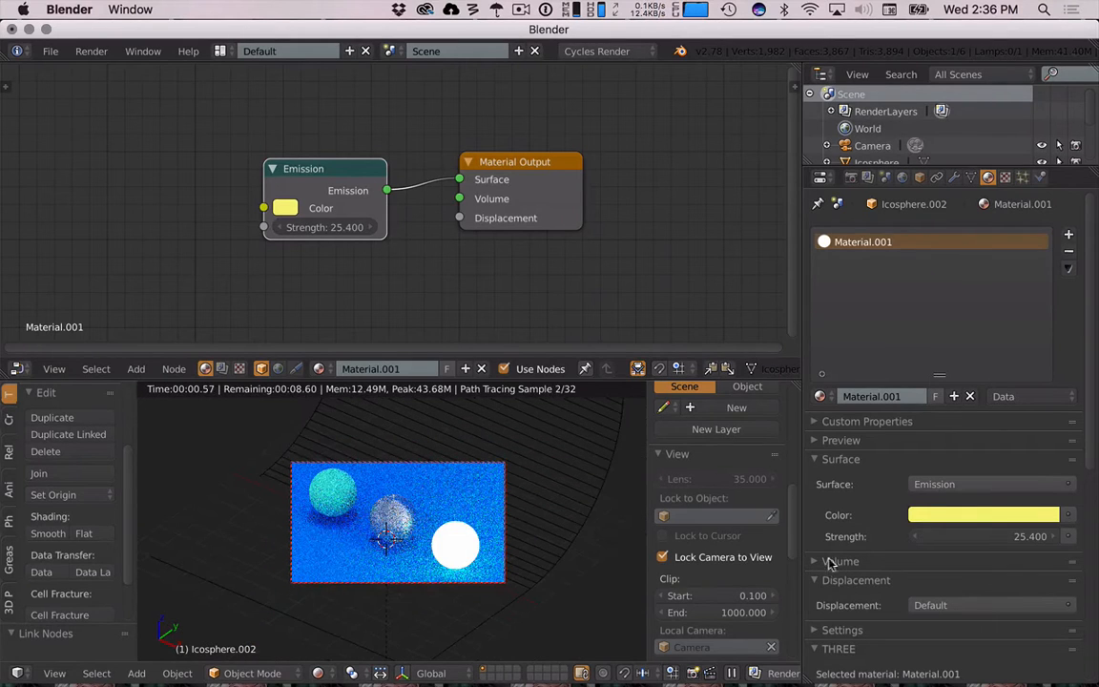
click(953, 178)
click(872, 145)
click(953, 177)
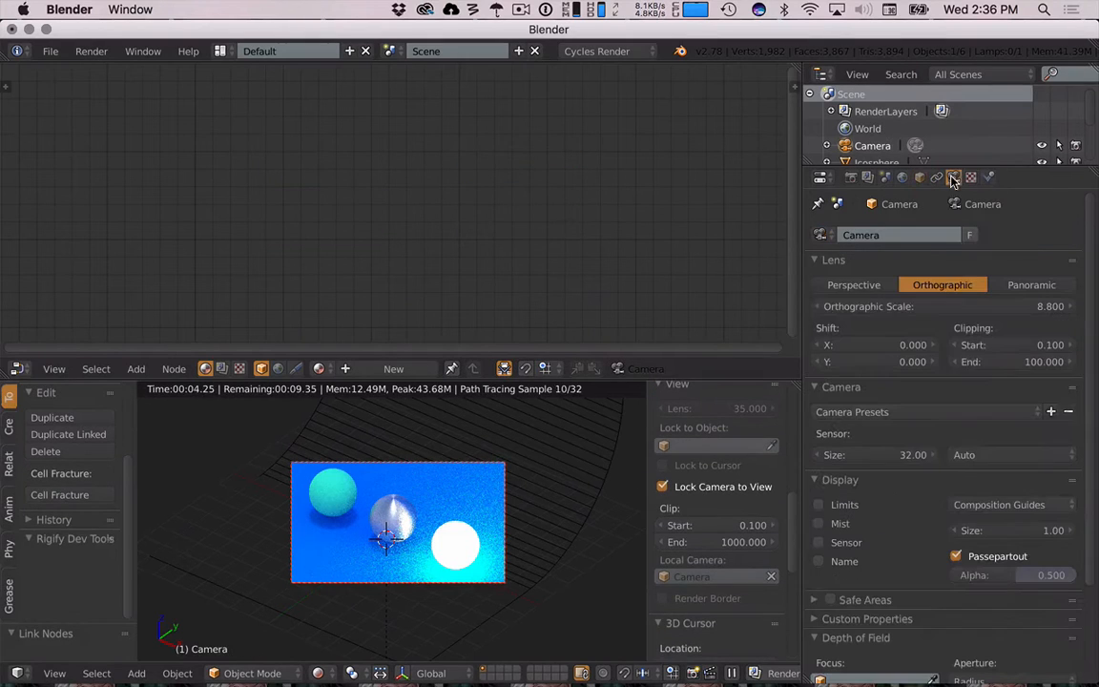
drag(942, 307, 1052, 306)
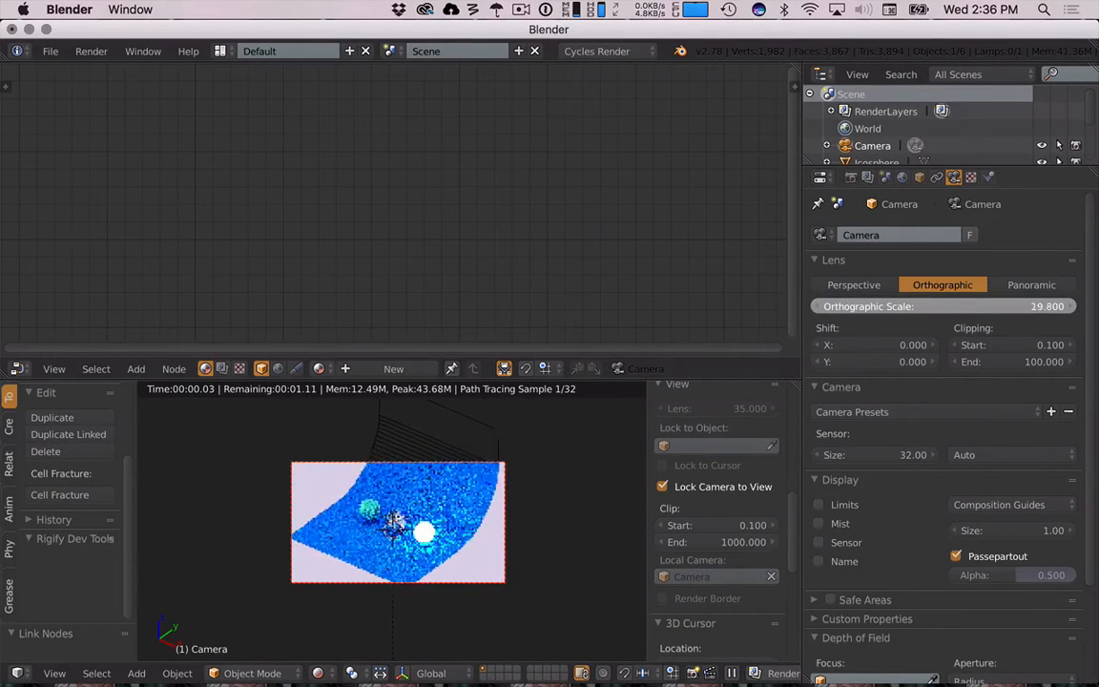
- Scale the floor plane up along X and Y only
right_click(448, 536)
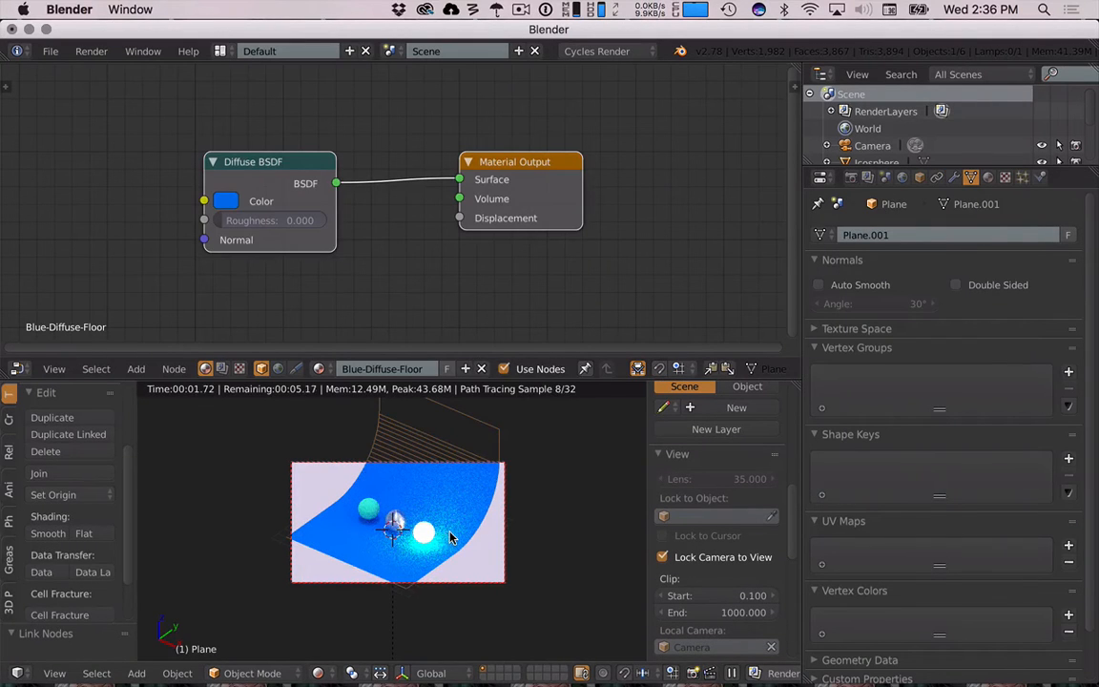
key(s)
key(shift+z)
click(523, 590)
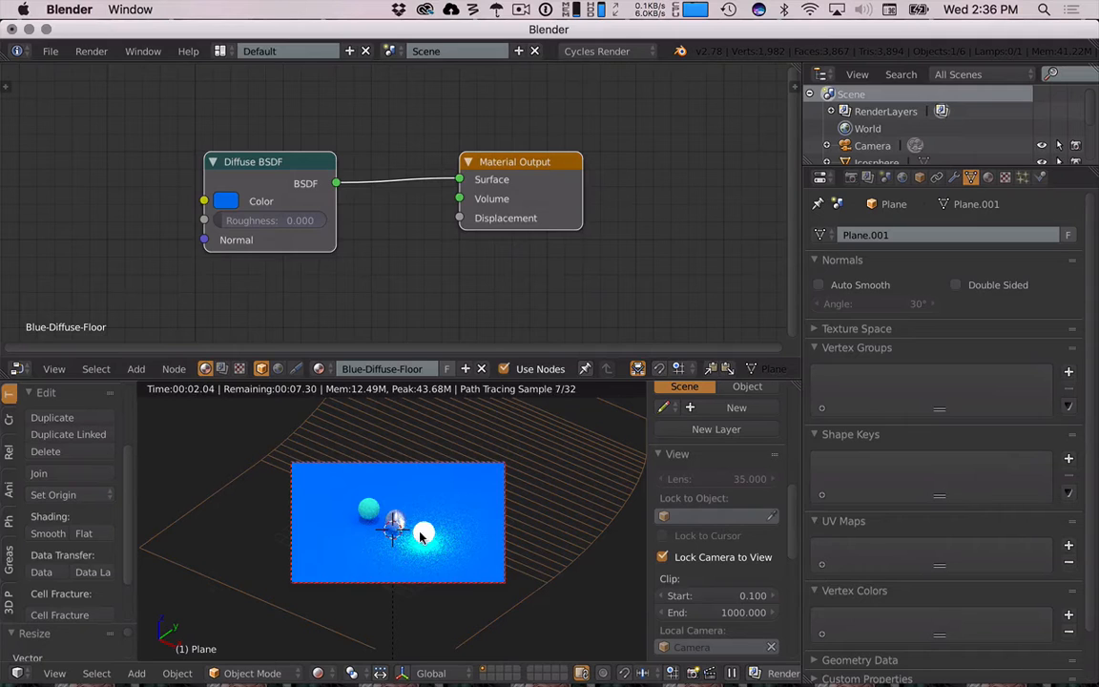
- Select the sun lamp and move it up about 12.2 units along Z
right_click(369, 513)
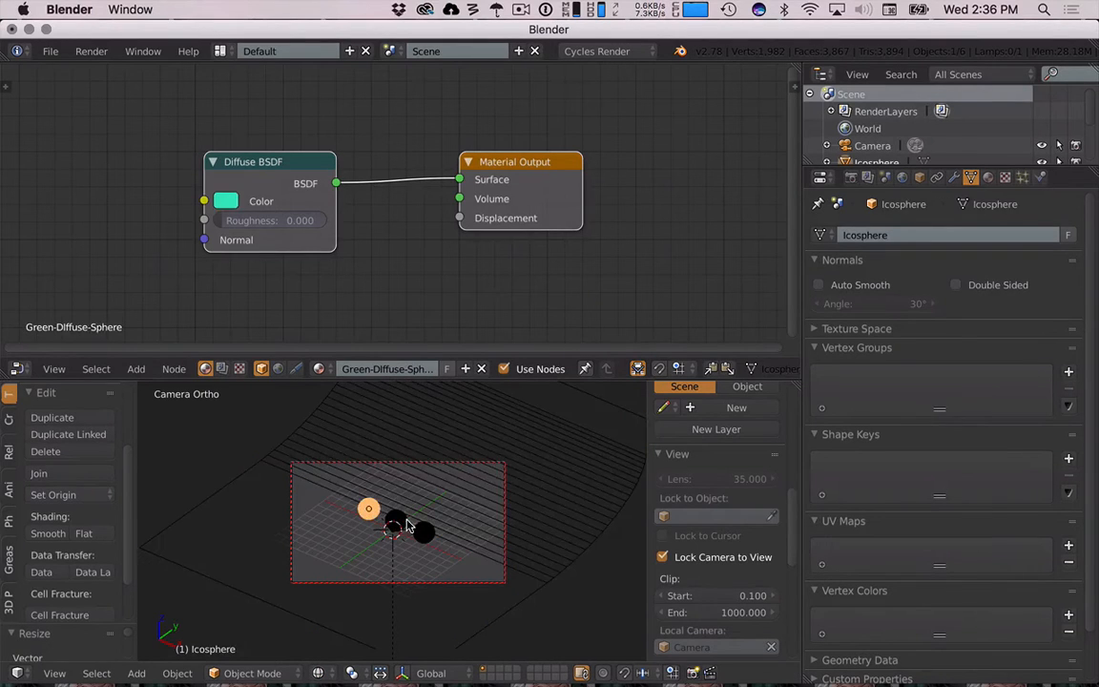
right_click(392, 527)
right_click(395, 522)
right_click(394, 535)
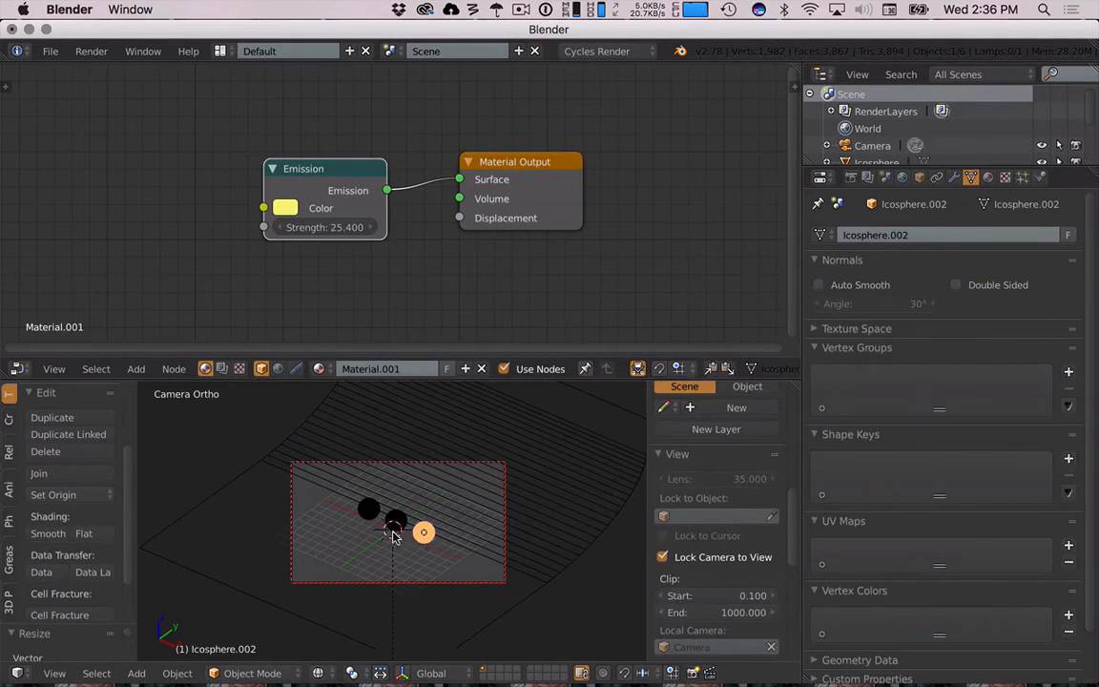
right_click(394, 534)
key(g)
key(z)
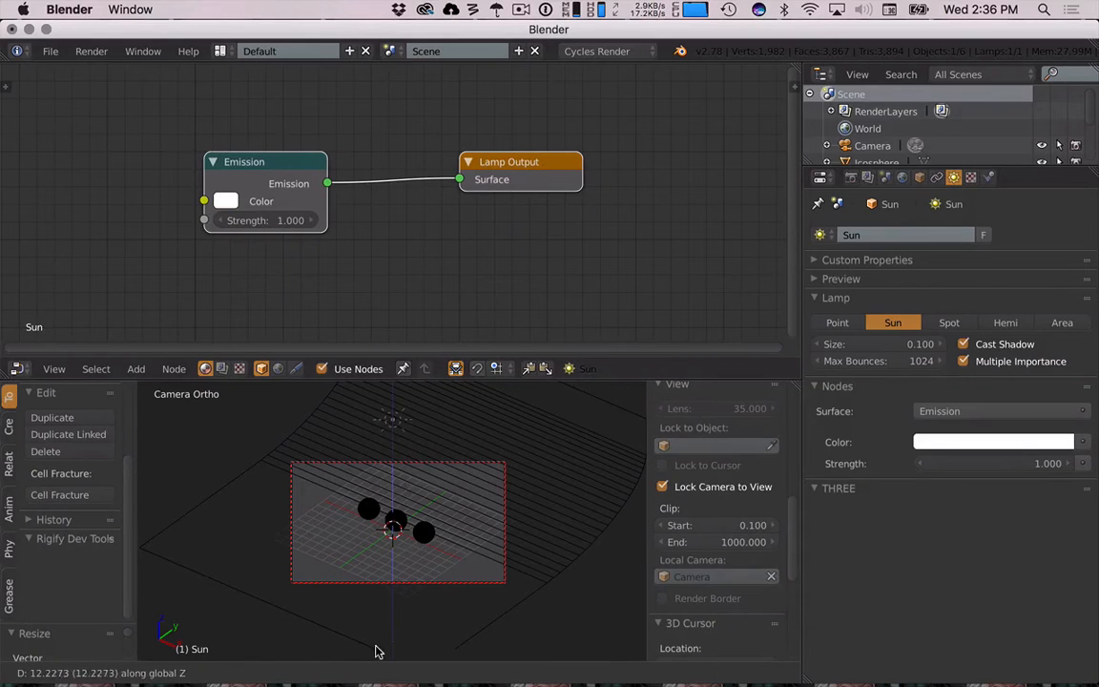
click(376, 652)
- Make the sun lamp and the floor plane unselectable in the outliner
scroll(1011, 133, down, 3)
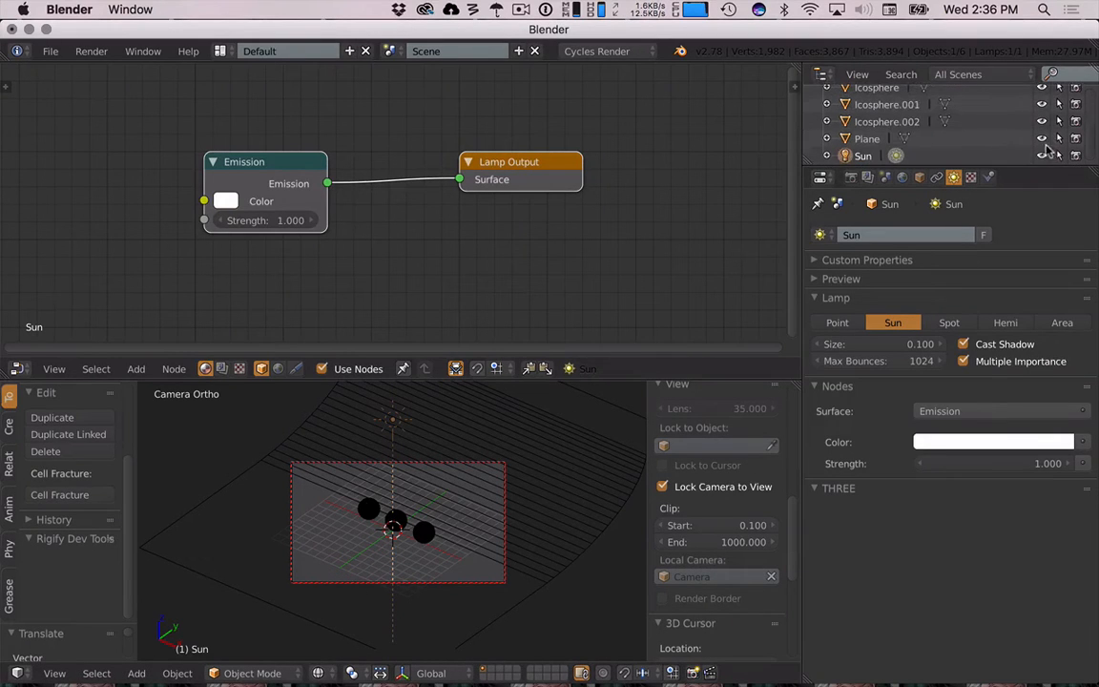
click(1059, 157)
right_click(370, 510)
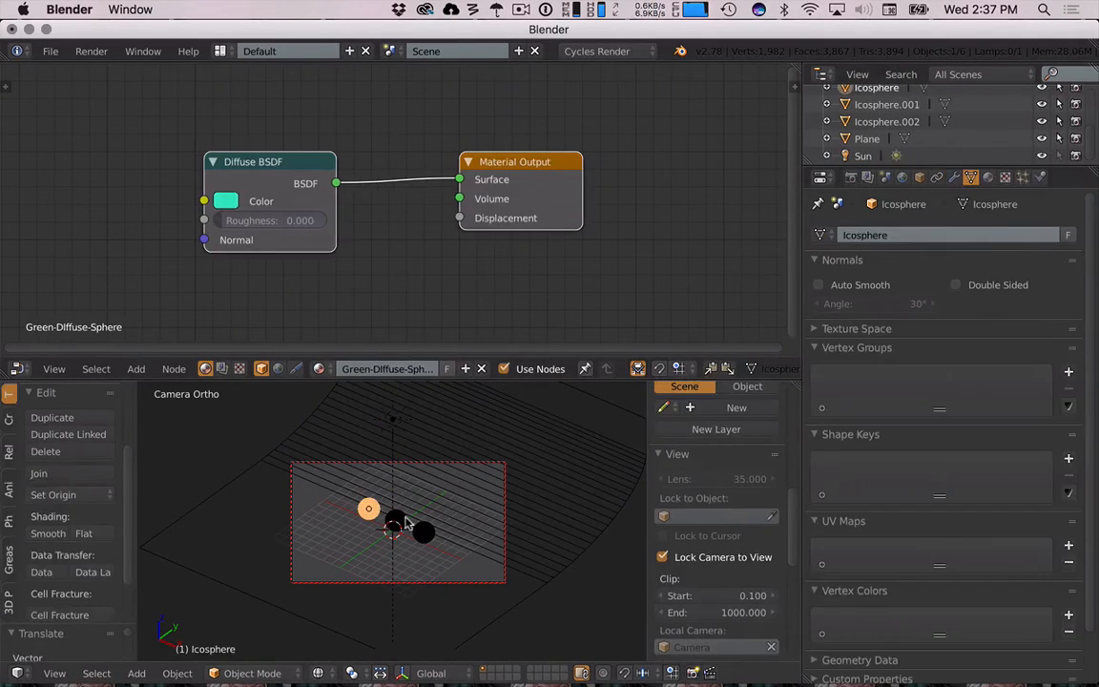
shift+right_click(402, 520)
right_click(427, 536)
right_click(561, 467)
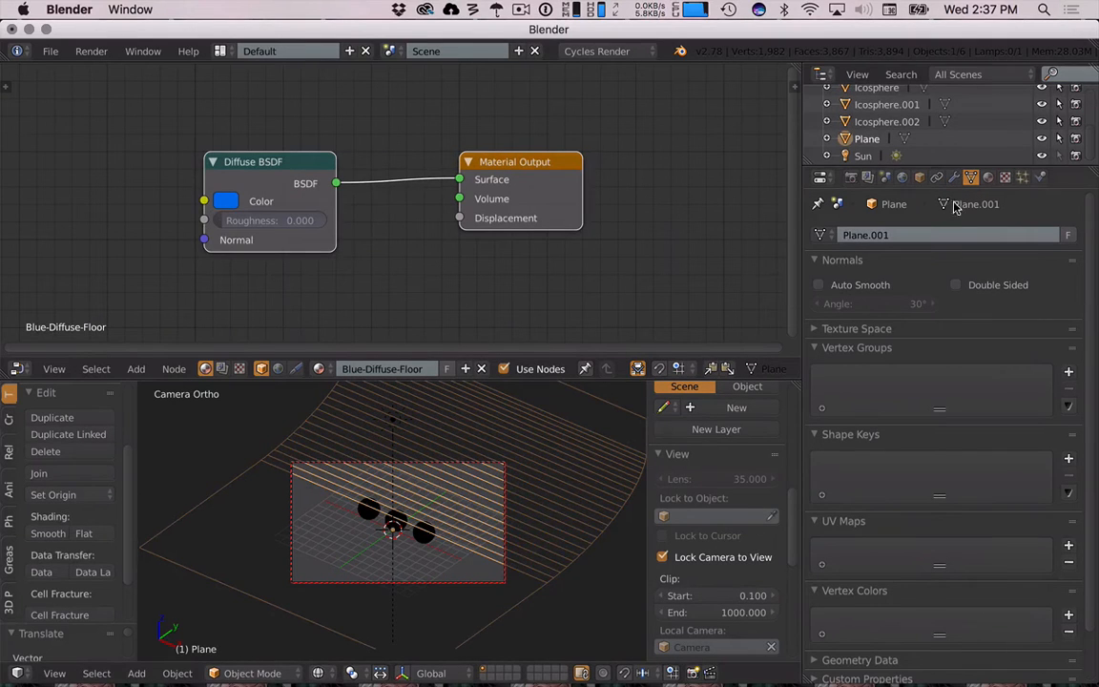
click(1060, 139)
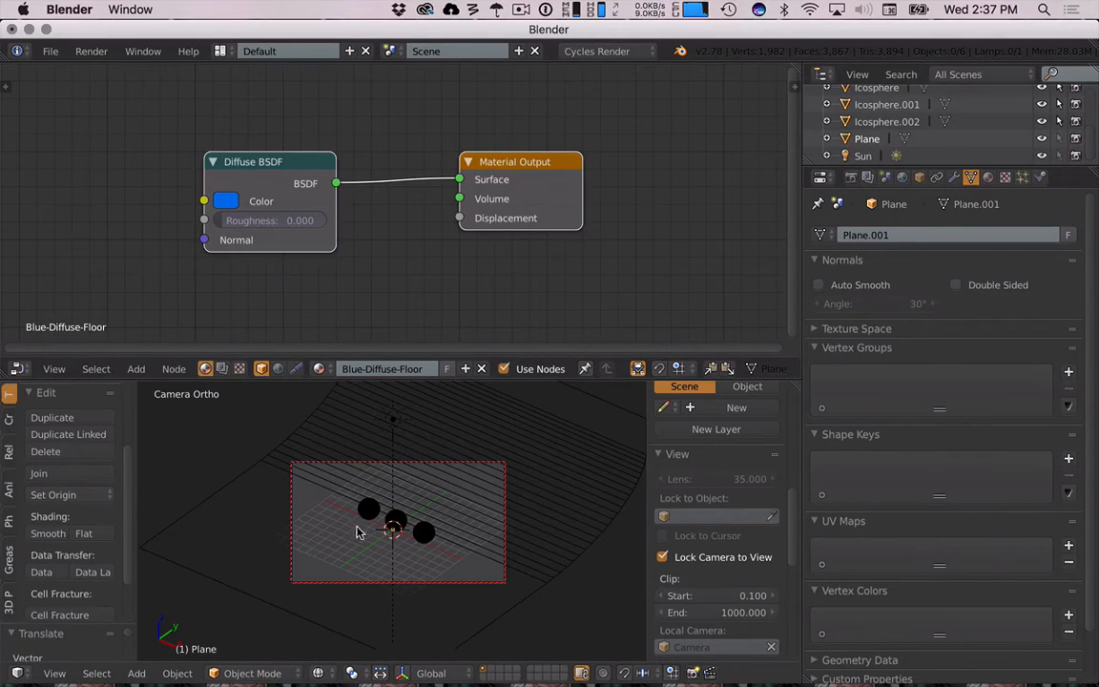
- Duplicate the three spheres and move the copies about 3.8 units along Y
click(239, 523)
right_click(369, 508)
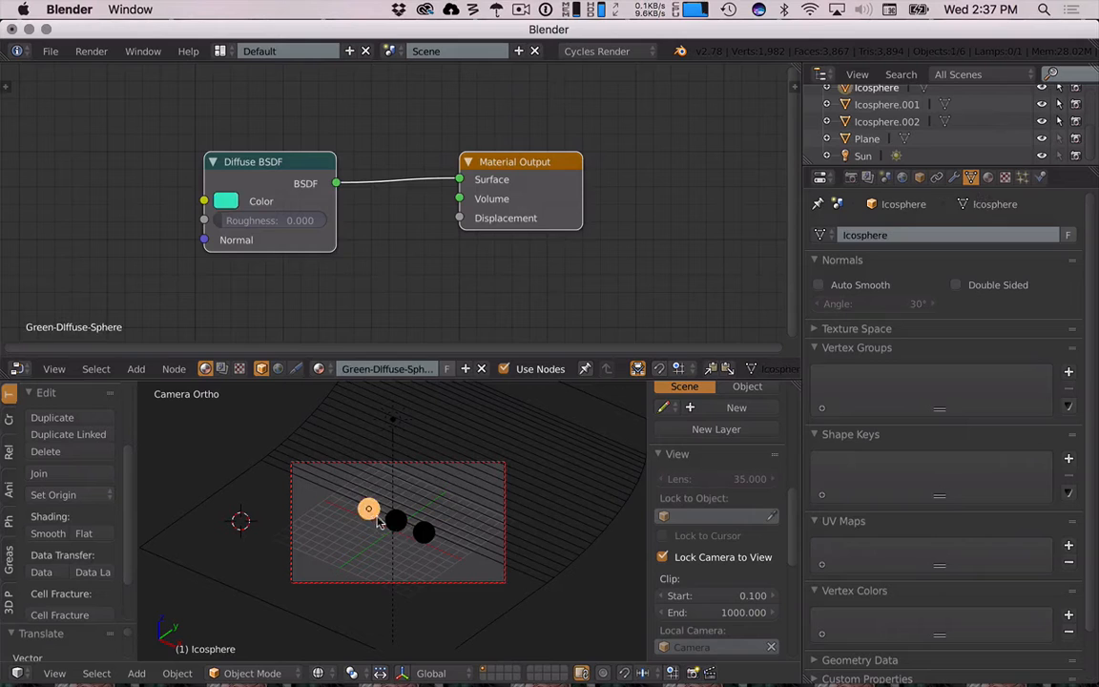
shift+right_click(395, 520)
shift+right_click(425, 534)
key(shift+d)
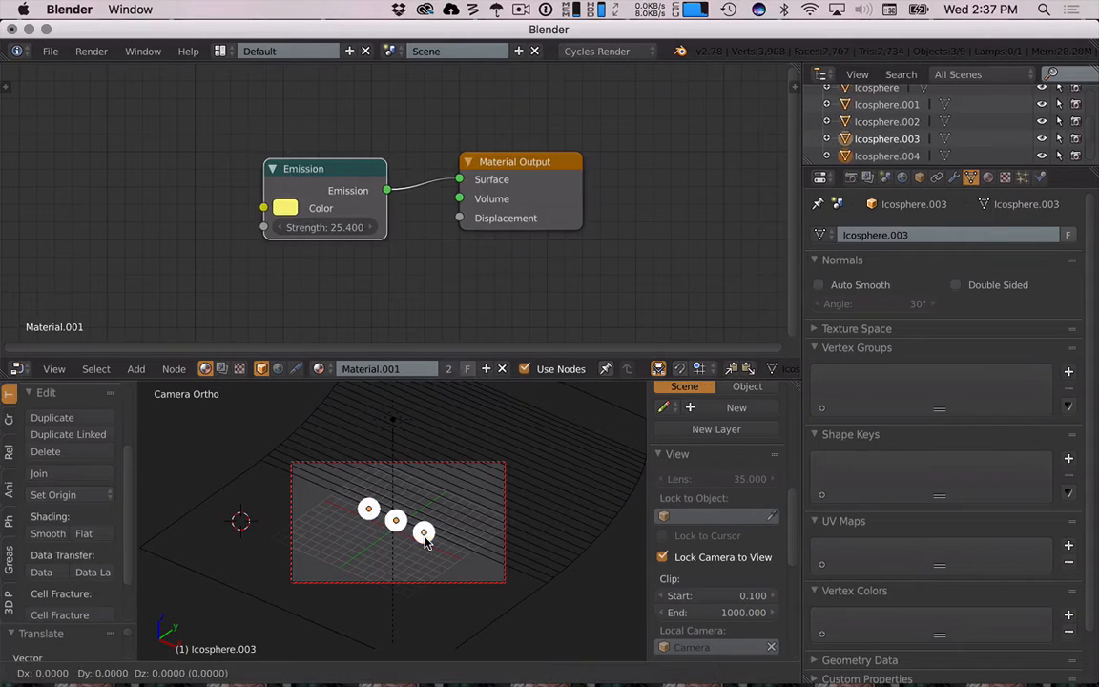
key(y)
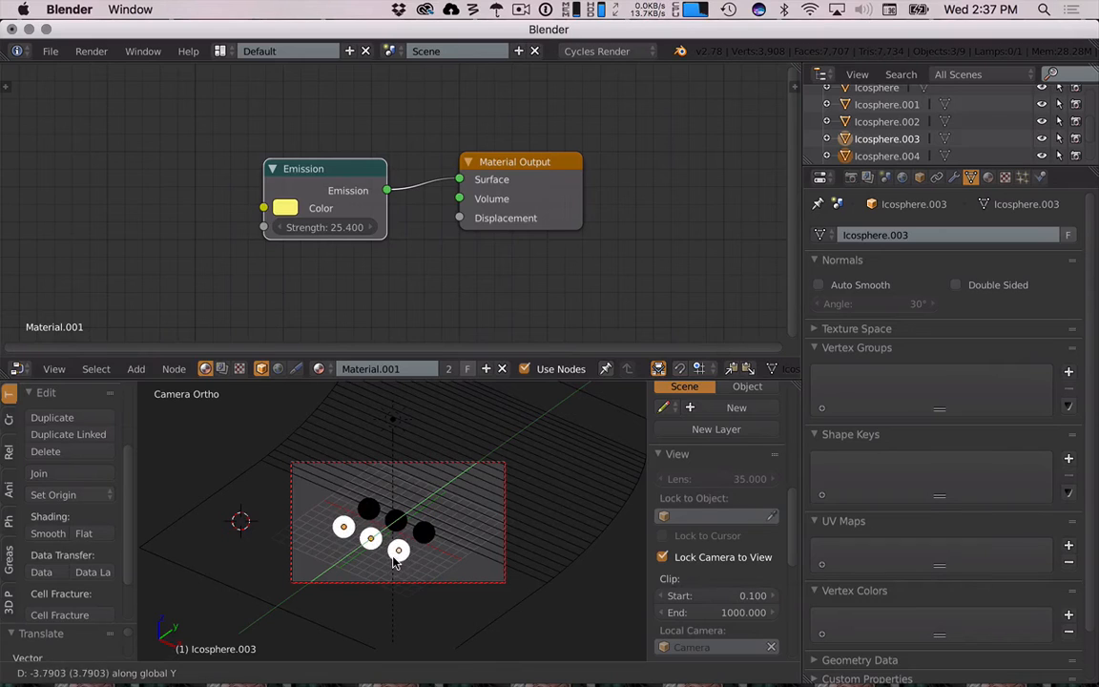
click(396, 562)
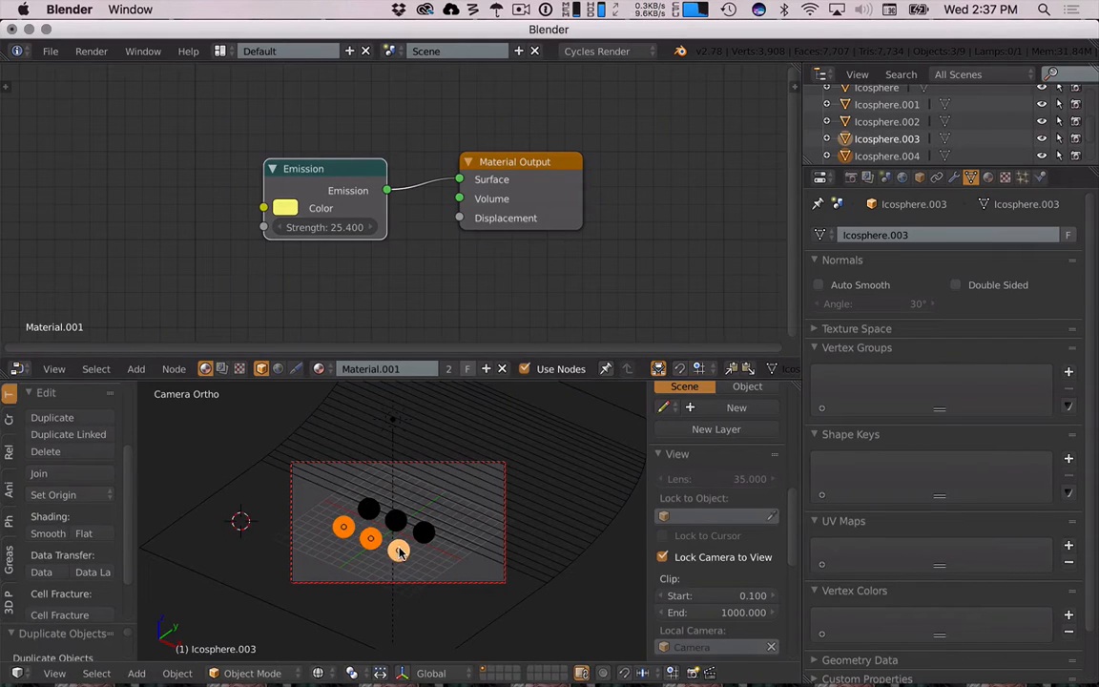
- Duplicate the yellow emission sphere and move the copy about 4.2 units along X
right_click(428, 539)
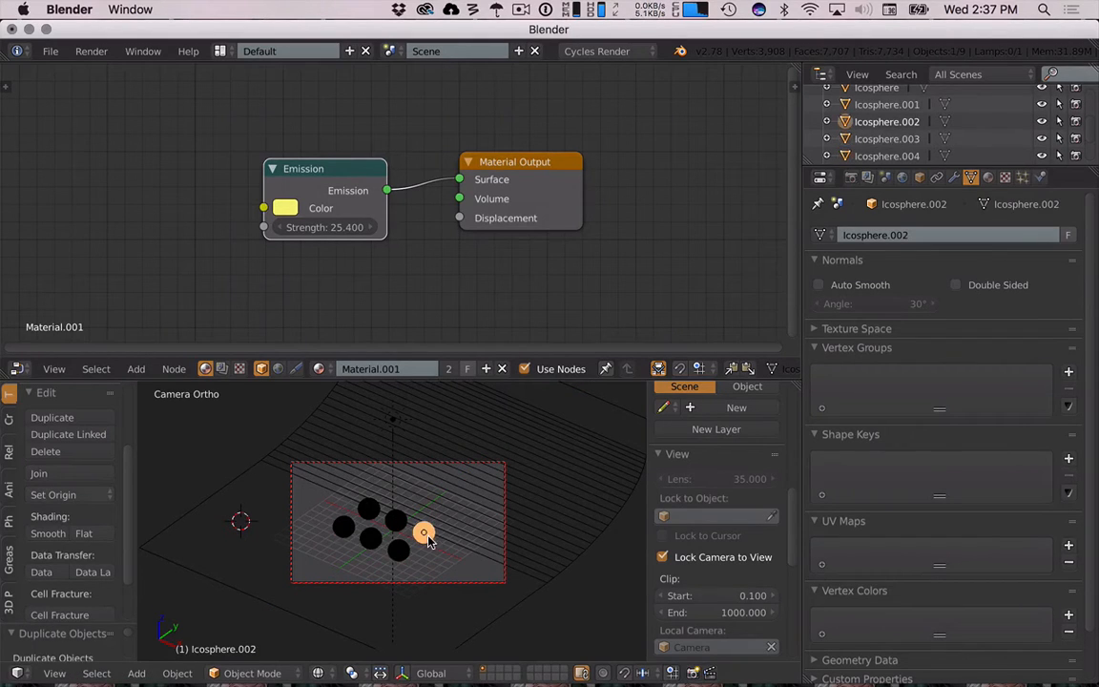
key(x)
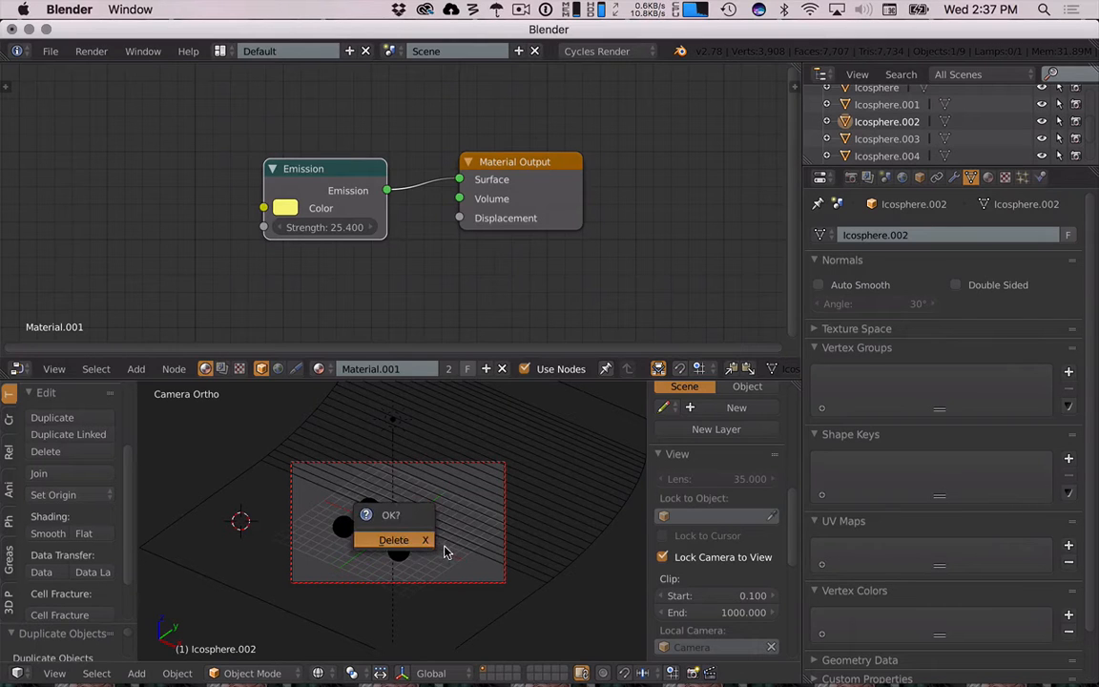
key(shift+d)
key(x)
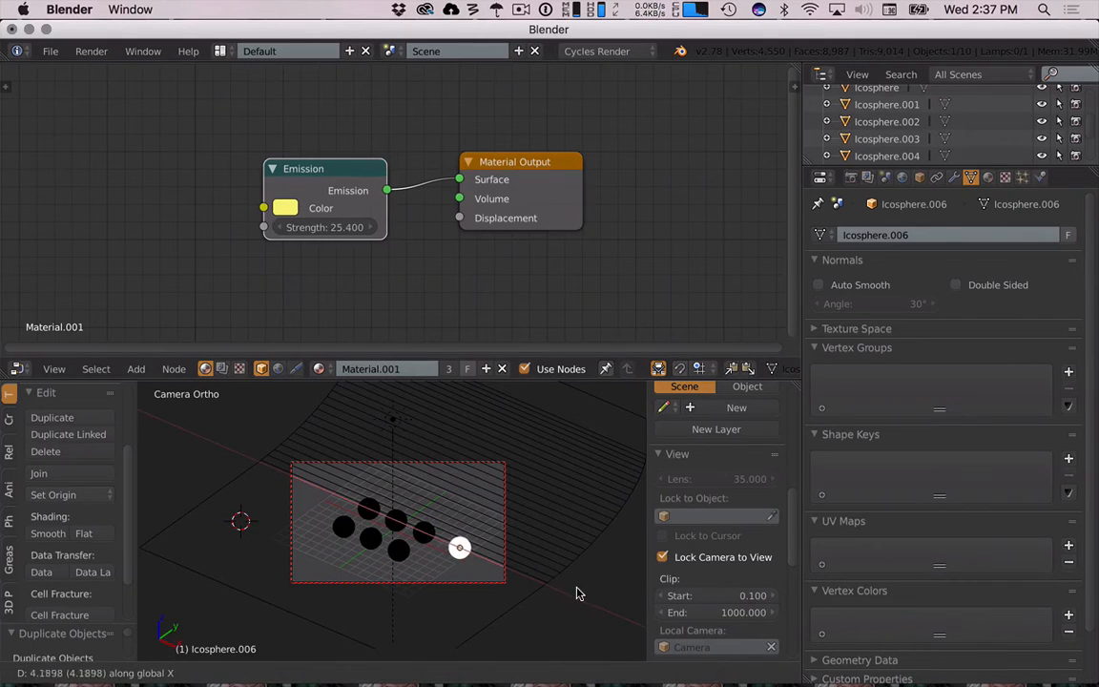
click(563, 587)
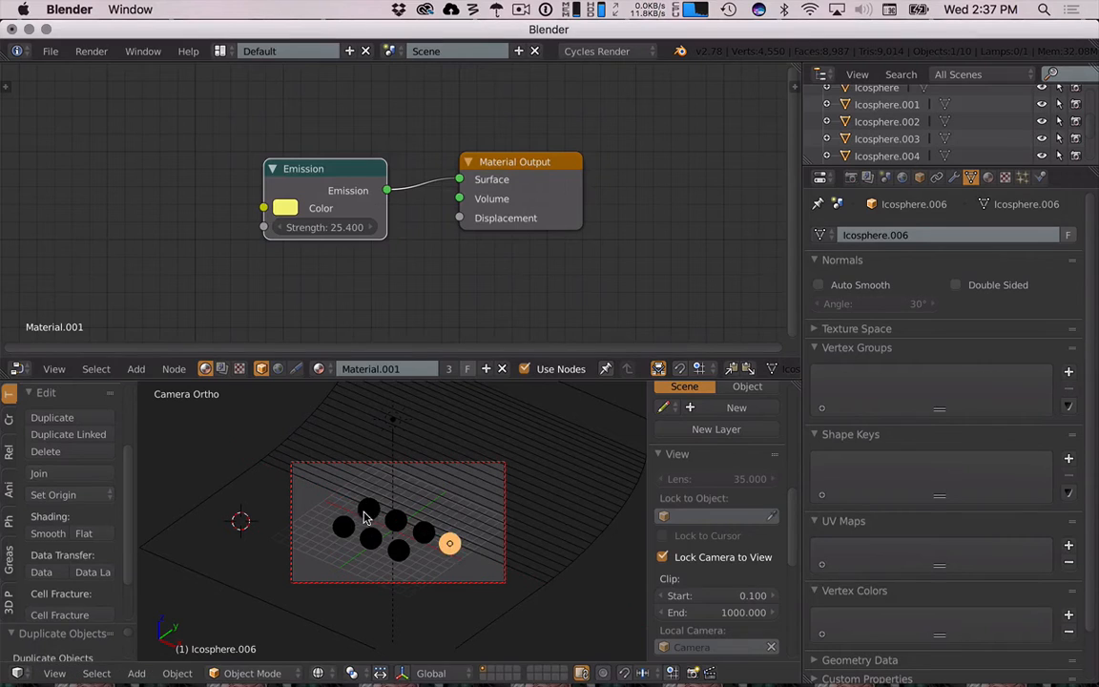
- Duplicate the green sphere and move the copy about 3.3 units along negative X
right_click(368, 510)
key(x)
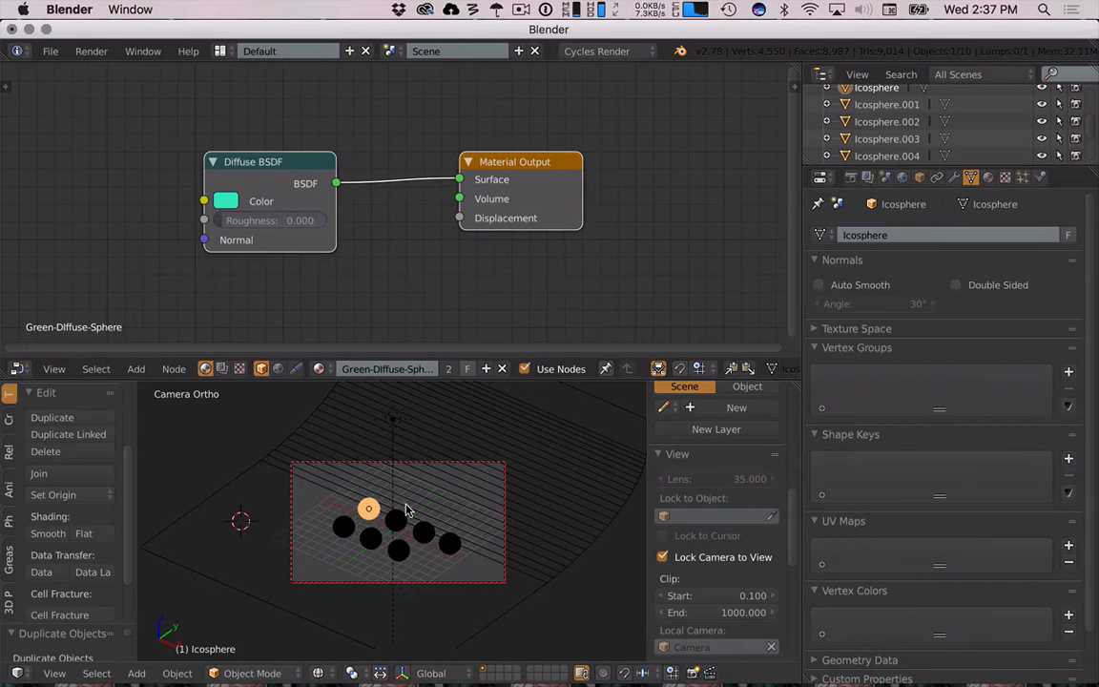
key(shift+d)
key(x)
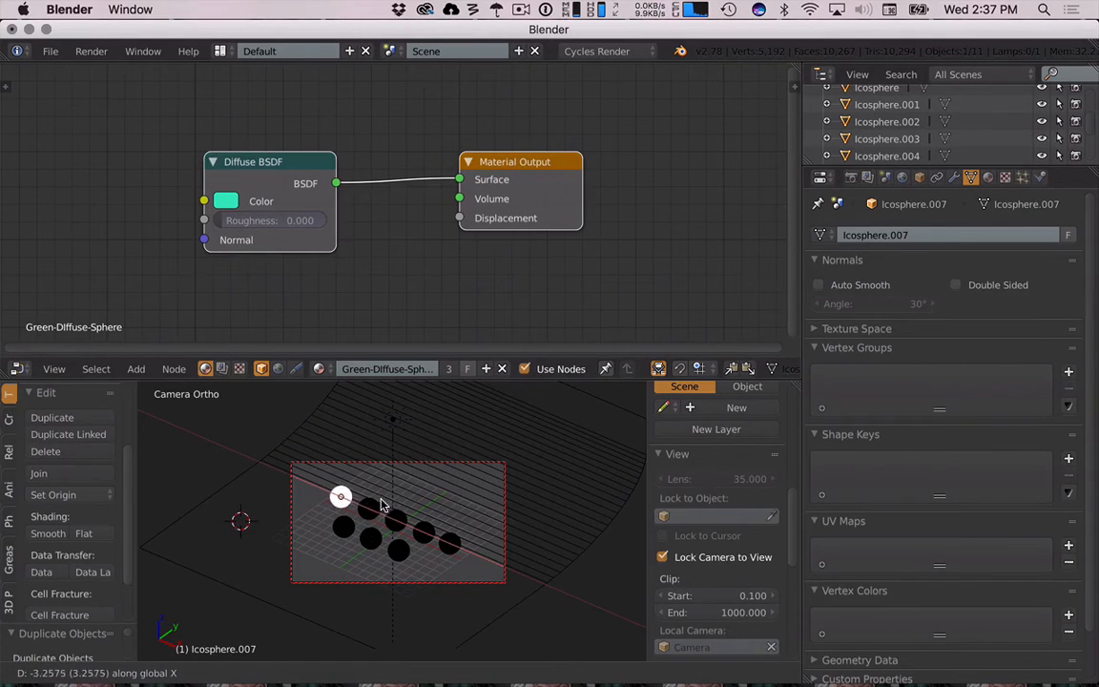
click(392, 512)
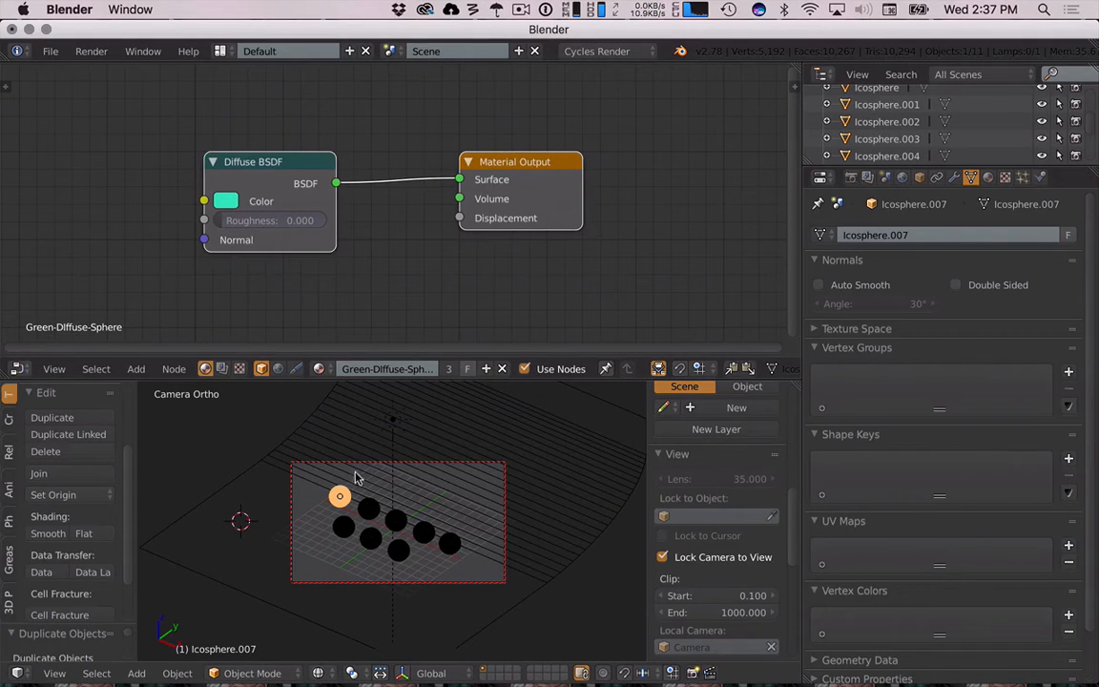
- Rename the anisotropic sphere's material to Anisotropic
right_click(369, 539)
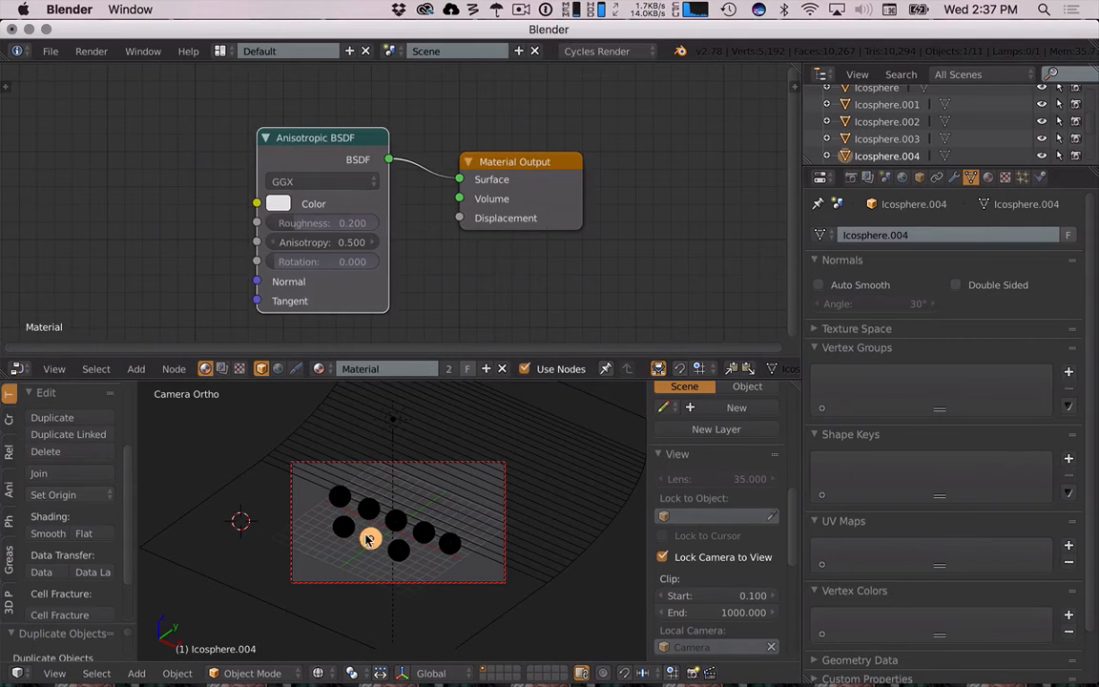
right_click(346, 529)
right_click(399, 549)
right_click(370, 539)
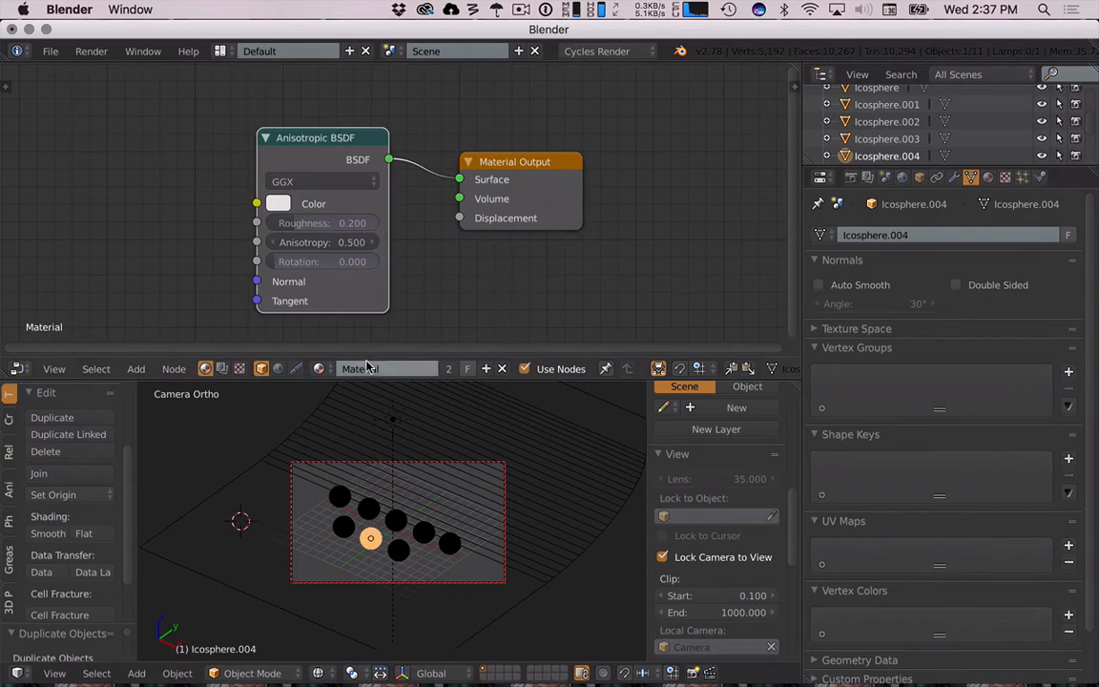
click(378, 368)
text(Anisotropic)
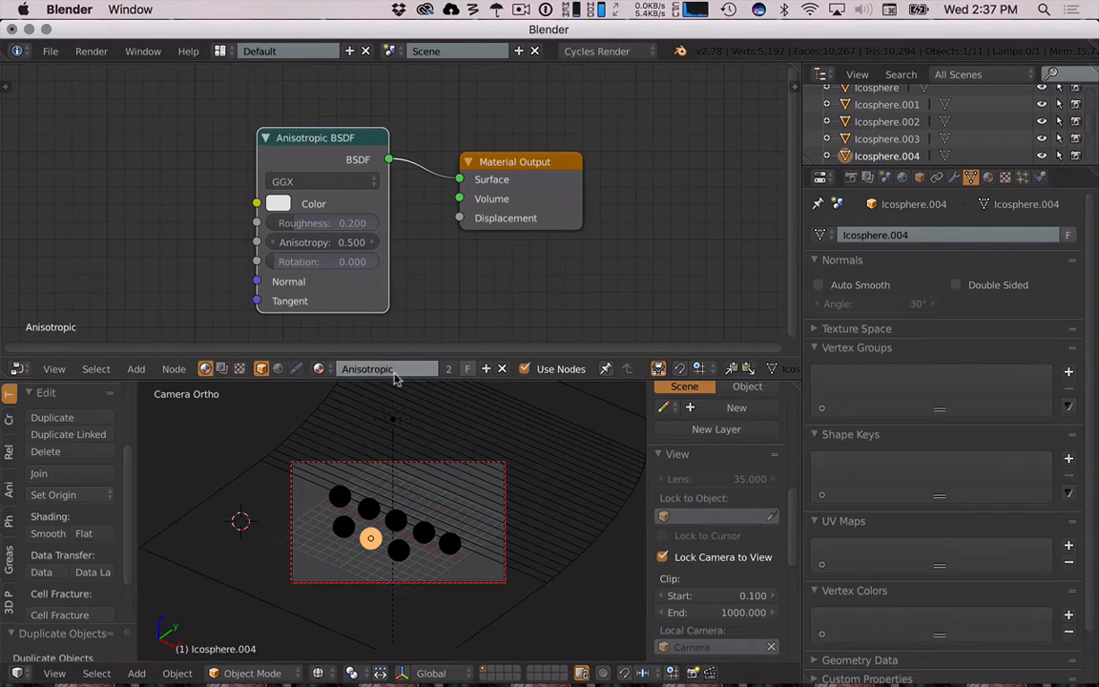
- Rename the yellow emission sphere's material to Emission
right_click(400, 550)
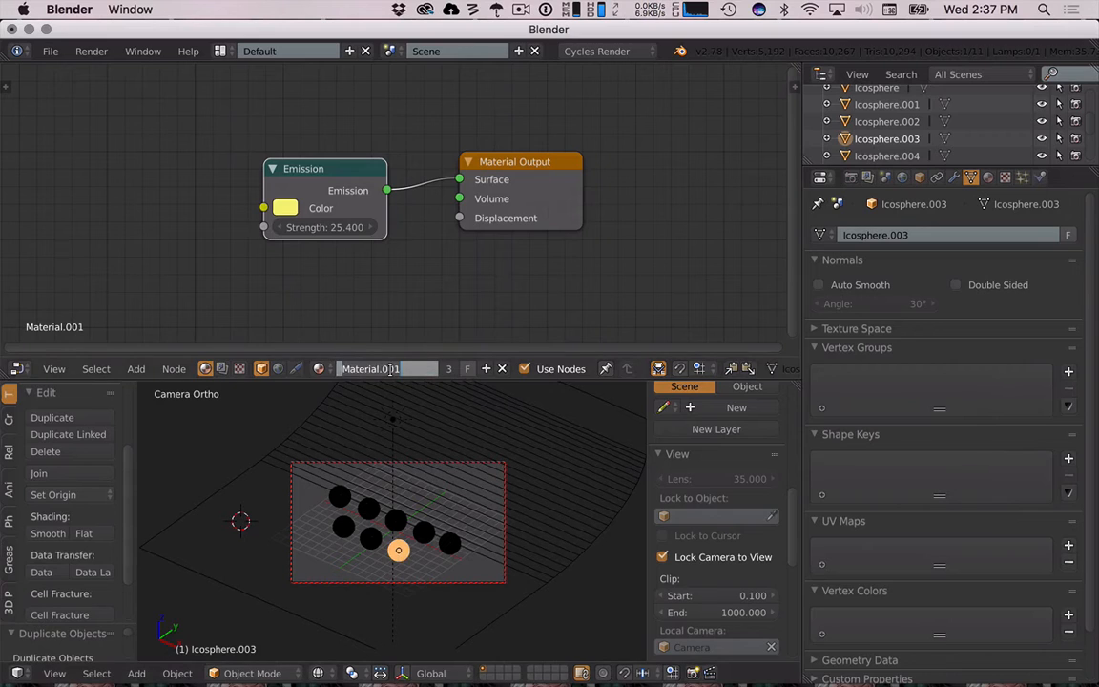
text(En)
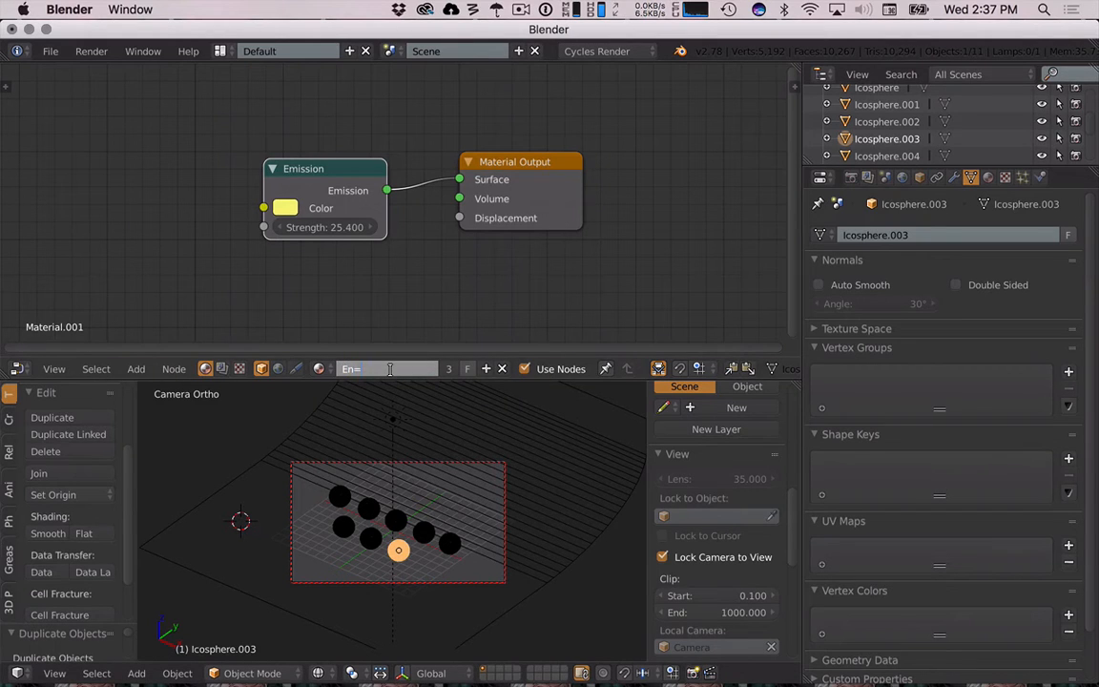
key(Return)
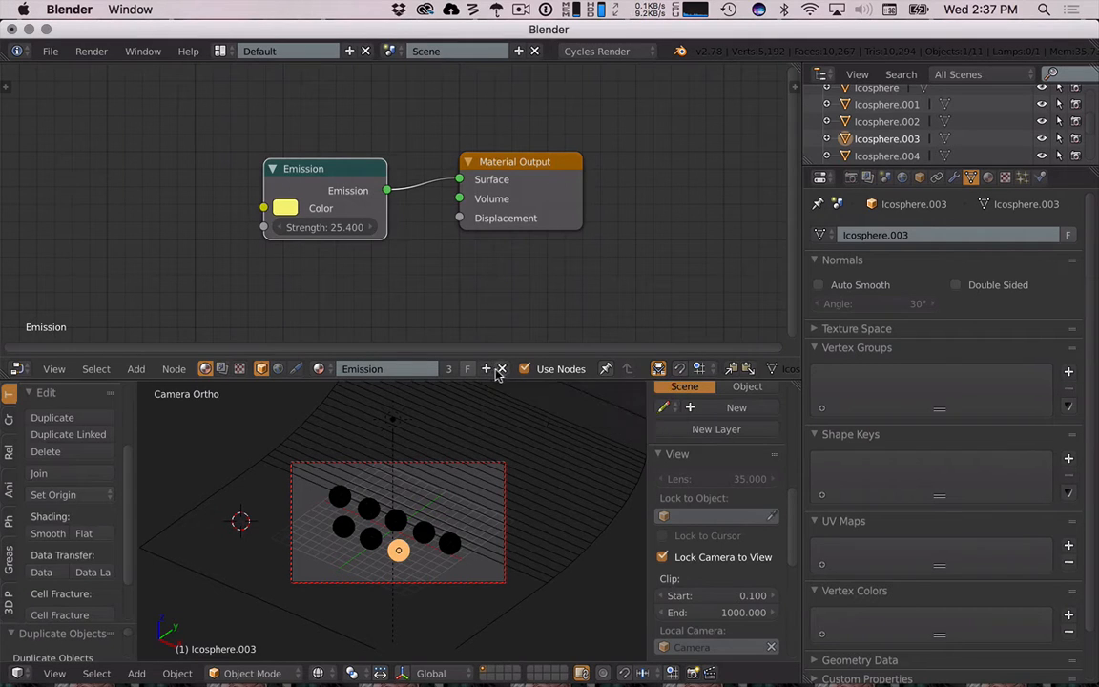
- Unlink the shared materials from three of the duplicated spheres
right_click(345, 533)
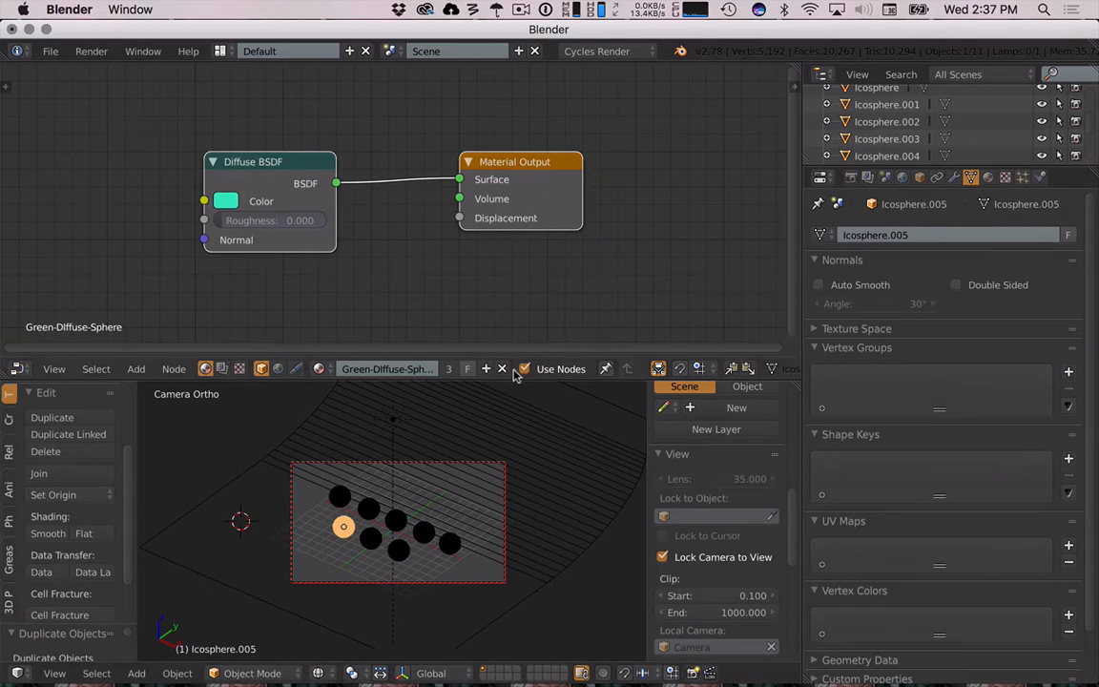
click(502, 369)
right_click(385, 538)
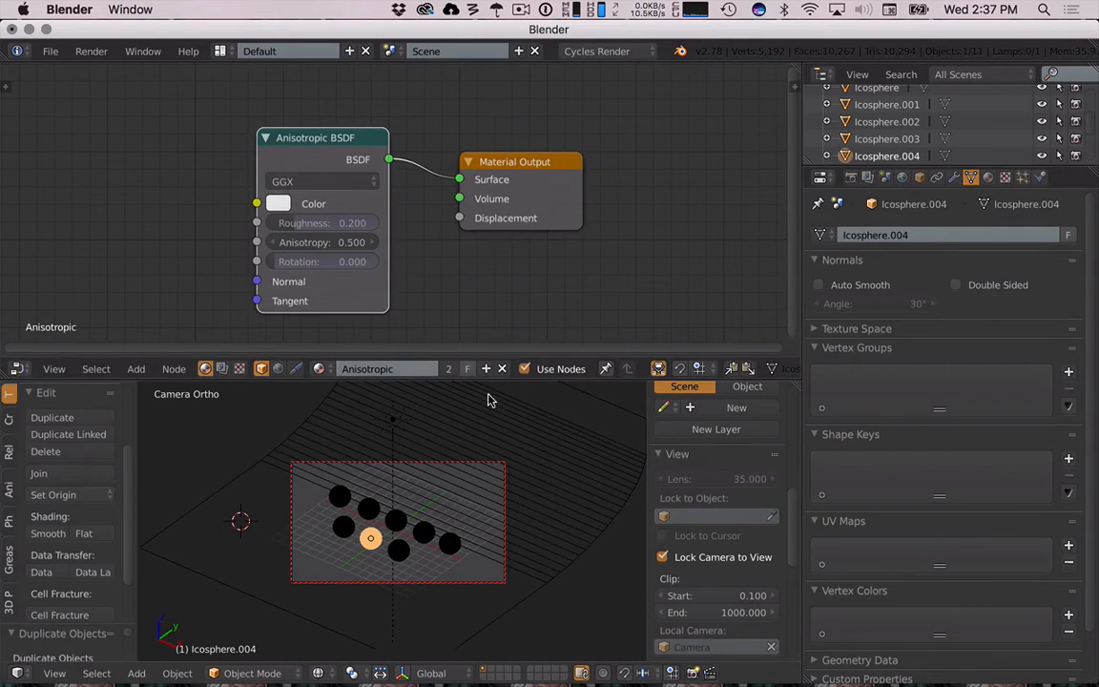
click(501, 368)
right_click(398, 548)
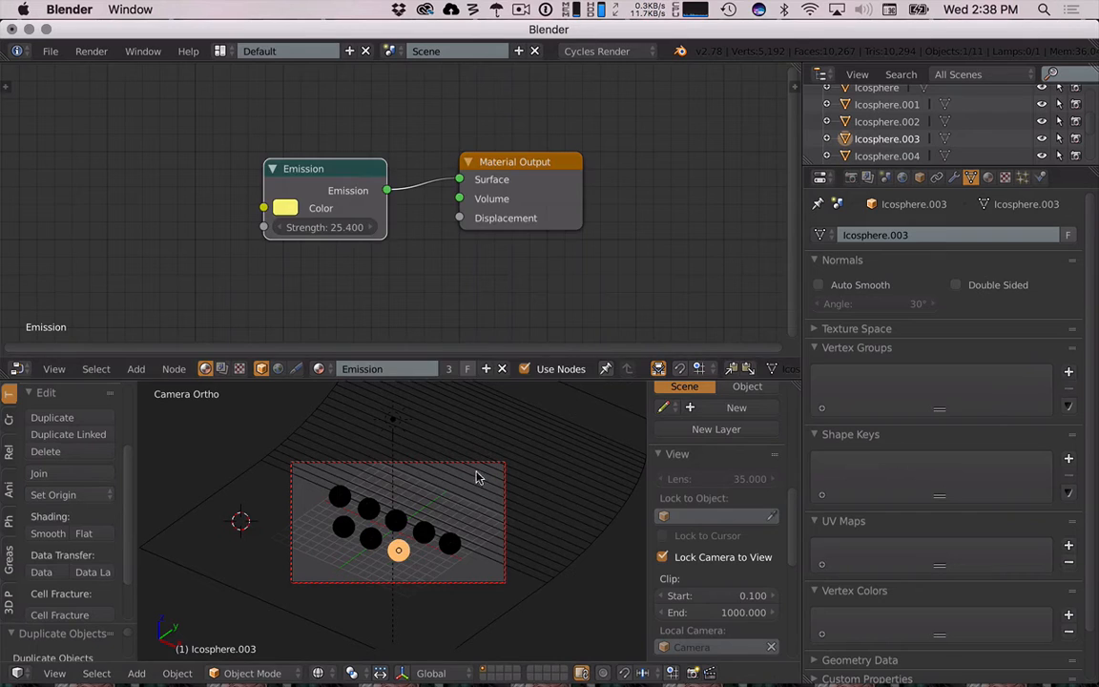
click(502, 368)
- Replace the selected sphere's material with a Glass BSDF shader connected to the output surface
click(396, 369)
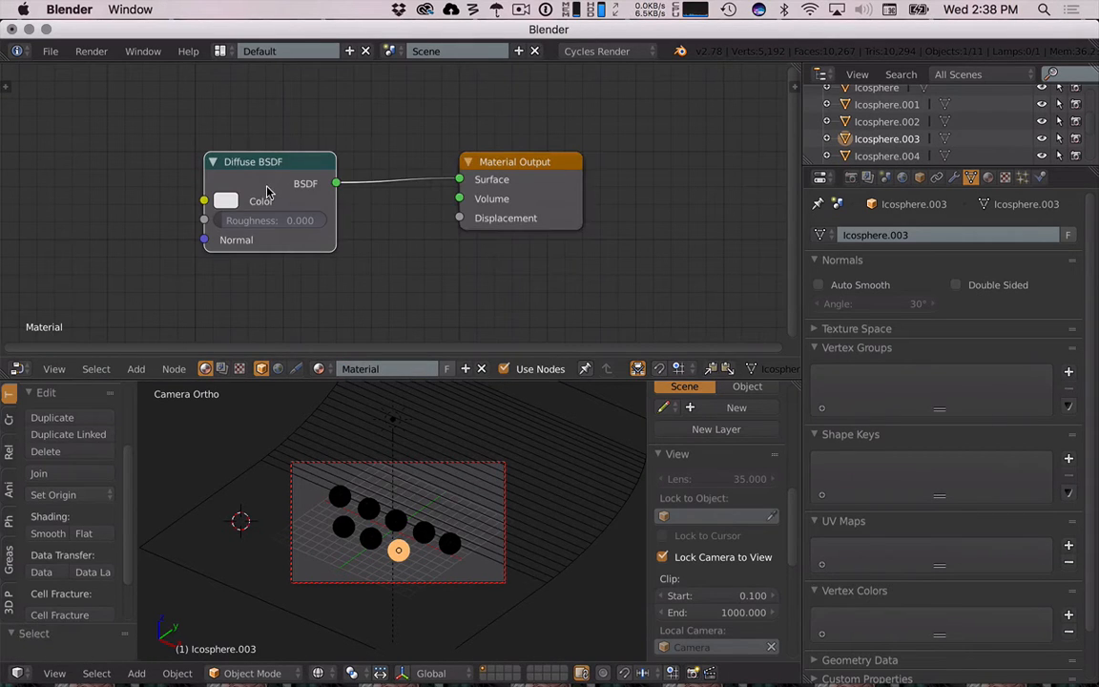
key(x)
key(shift+a)
mouse_move(270, 186)
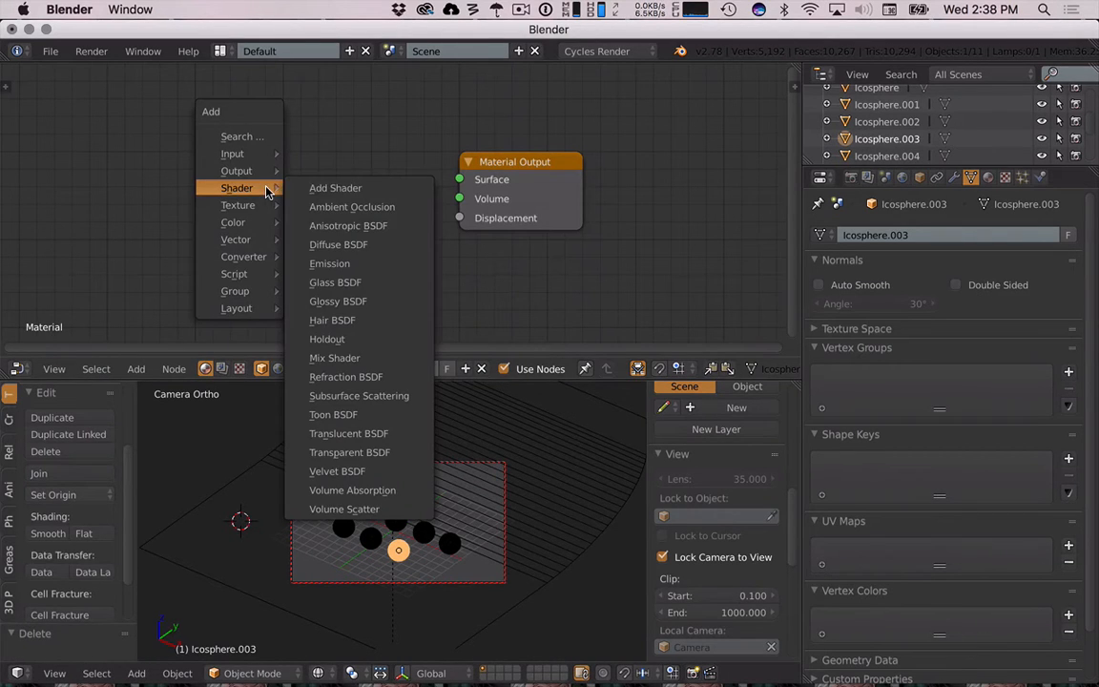
click(359, 282)
click(273, 159)
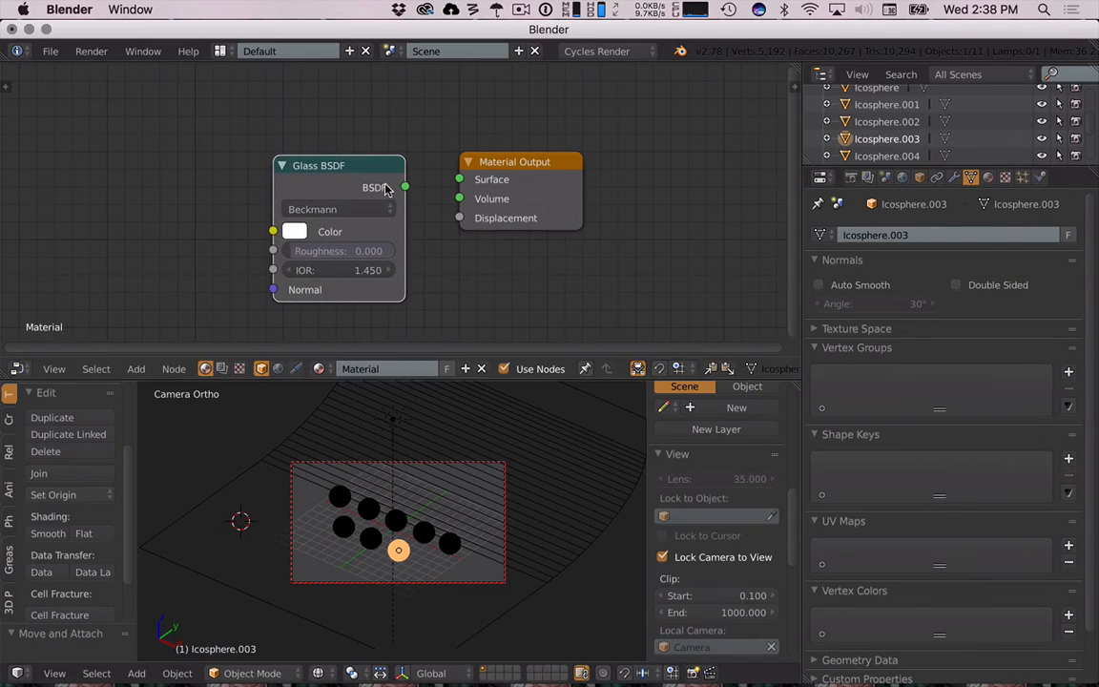
drag(404, 187, 462, 180)
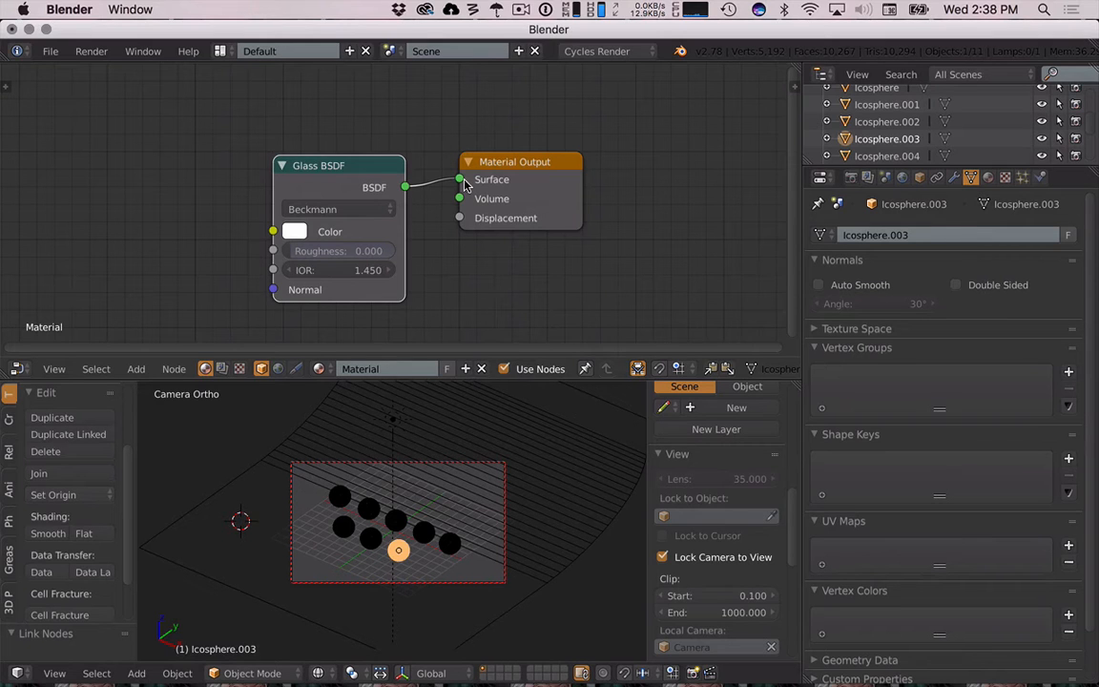
- Save the file under the new name shader2.blend in the Blends folder
key(ctrl+s)
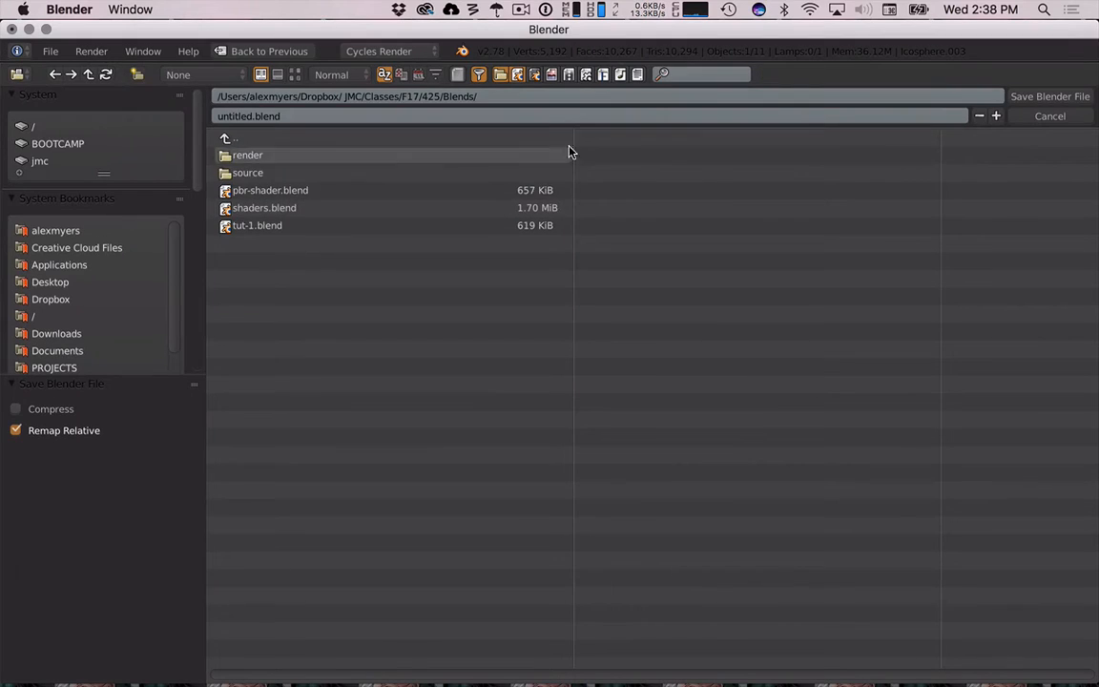
click(253, 117)
text(shader)
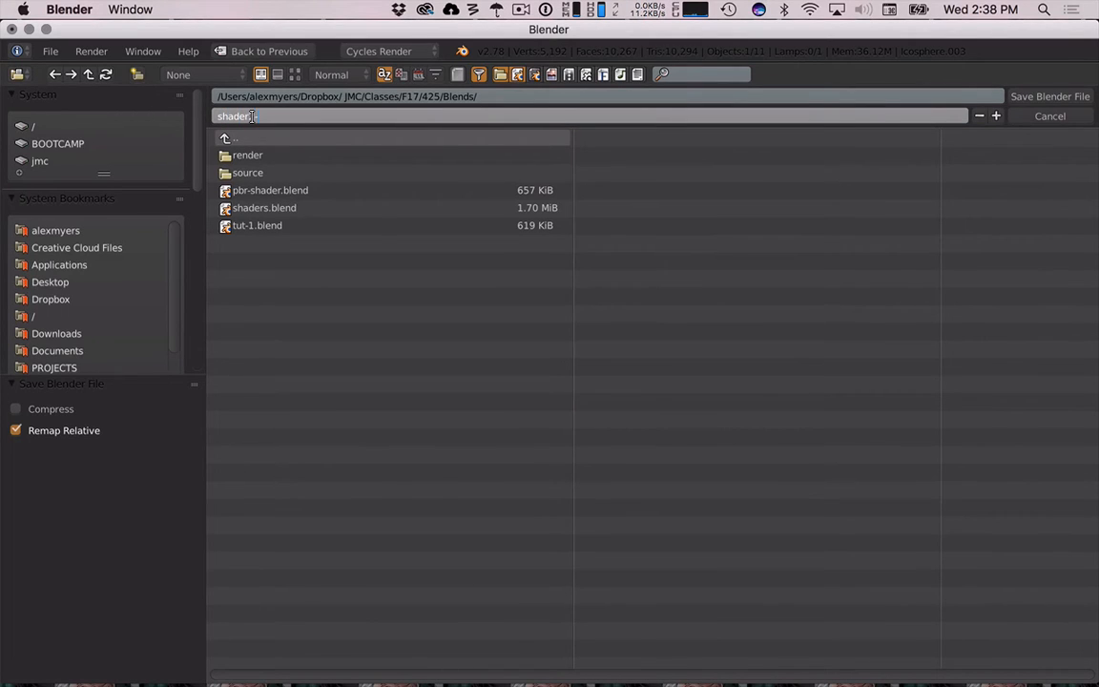
text(2)
key(Return)
key(Return)
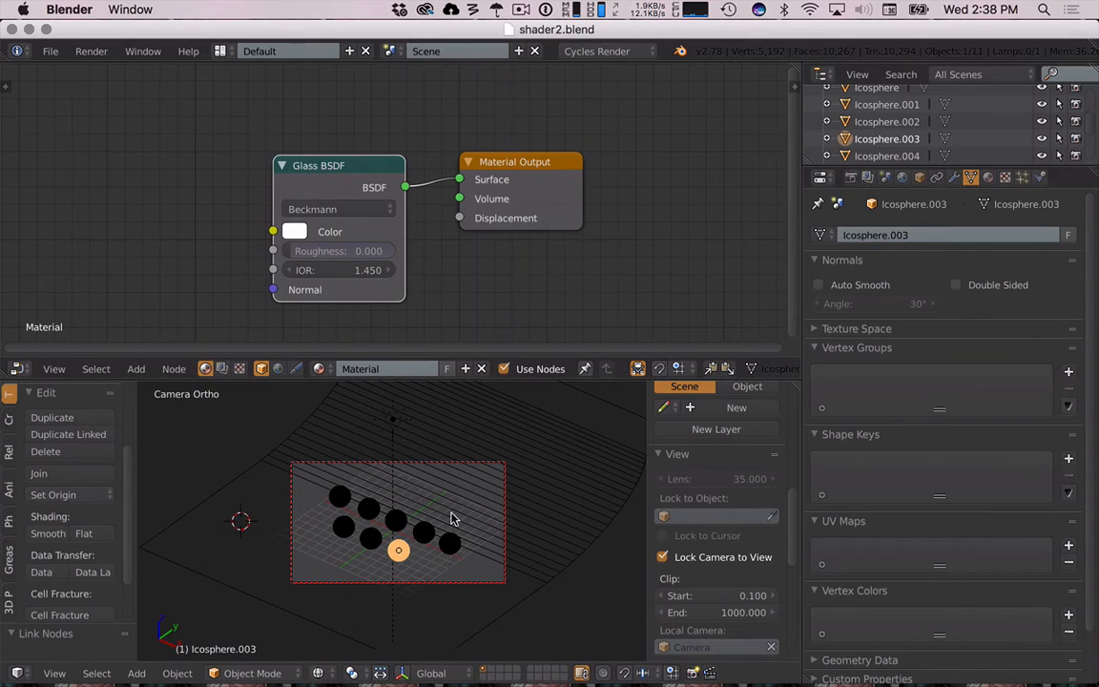
- Toggle the rendered viewport preview on and off and save the file
key(shift+z)
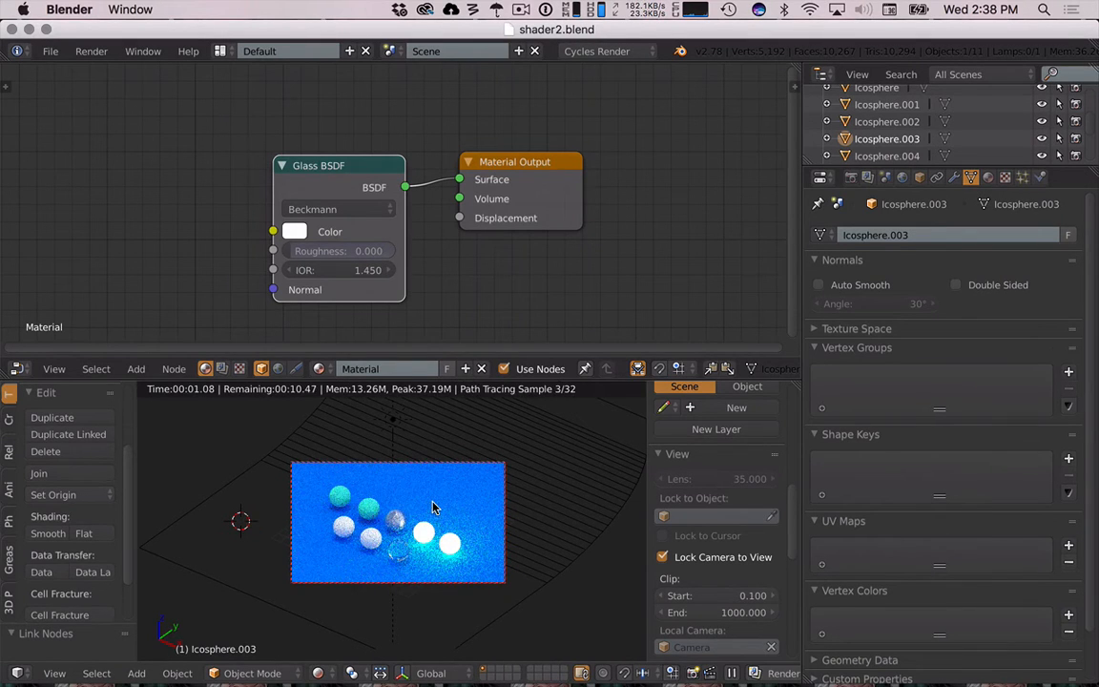
key(shift+z)
key(ctrl+s)
- Zoom into the camera view and preview the rendered spheres
click(433, 503)
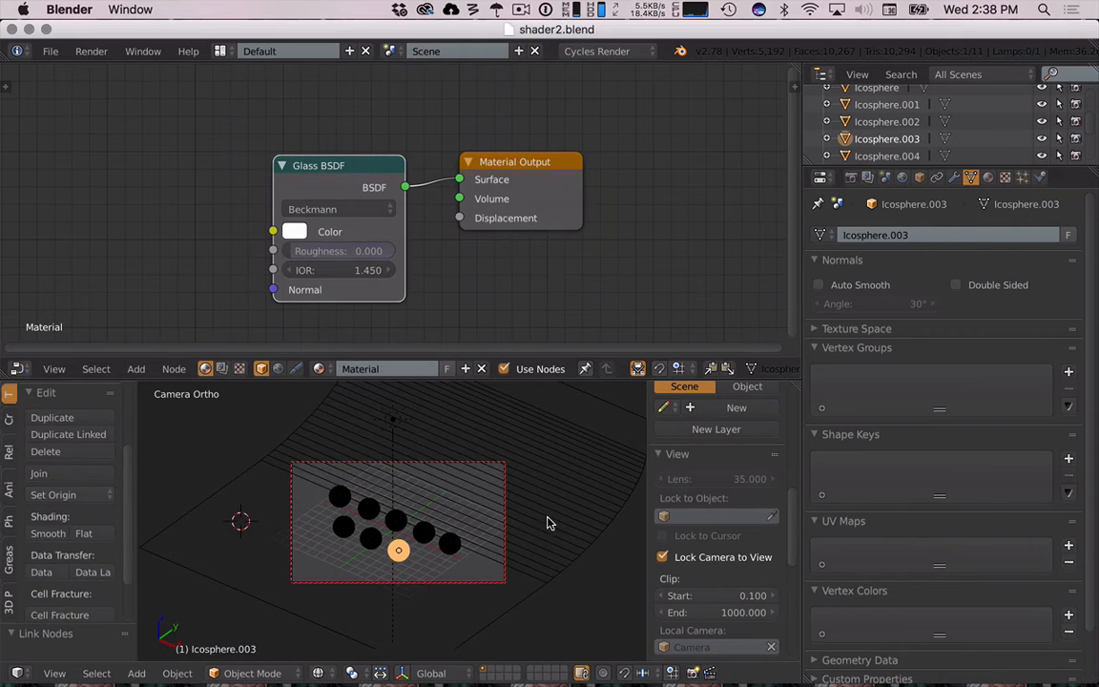
scroll(548, 536, up, 1)
scroll(549, 542, up, 2)
key(shift+z)
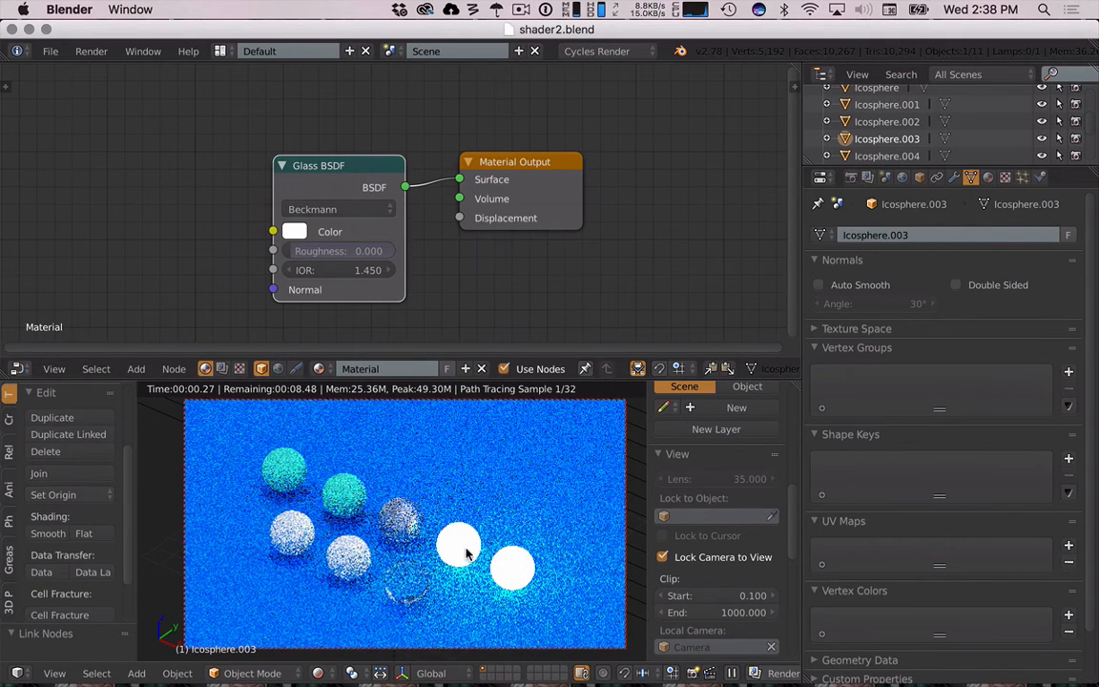
key(shift+z)
- Try replacing the emission sphere's shared Emission shader with a Glossy BSDF and preview the render
right_click(507, 566)
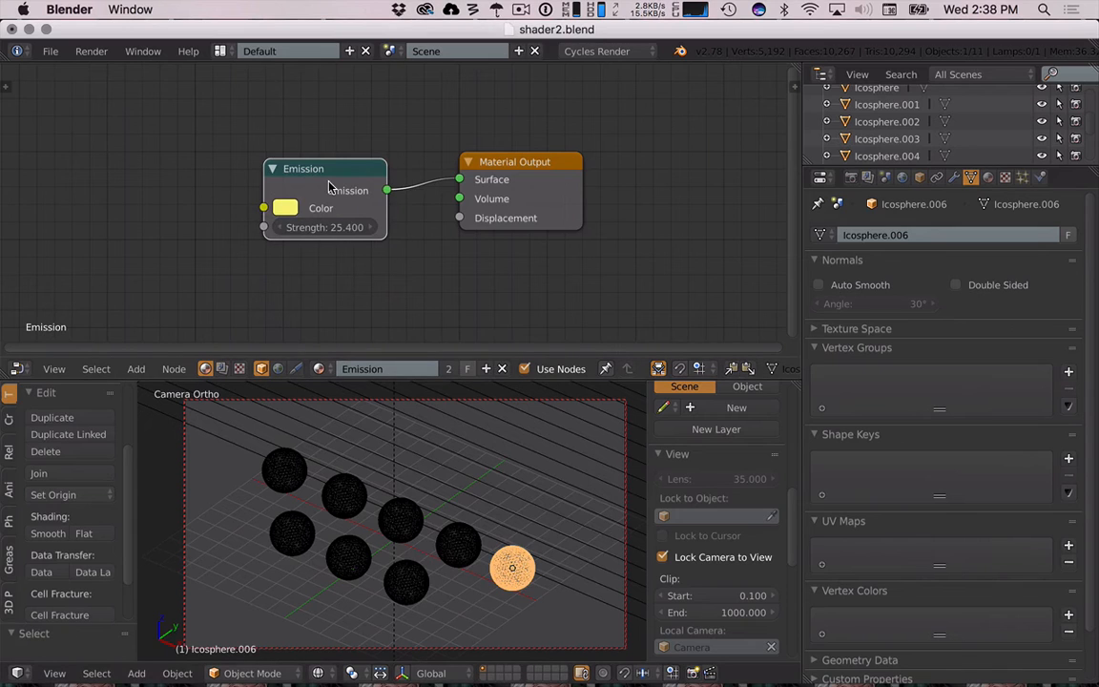
key(x)
key(shift+a)
mouse_move(331, 181)
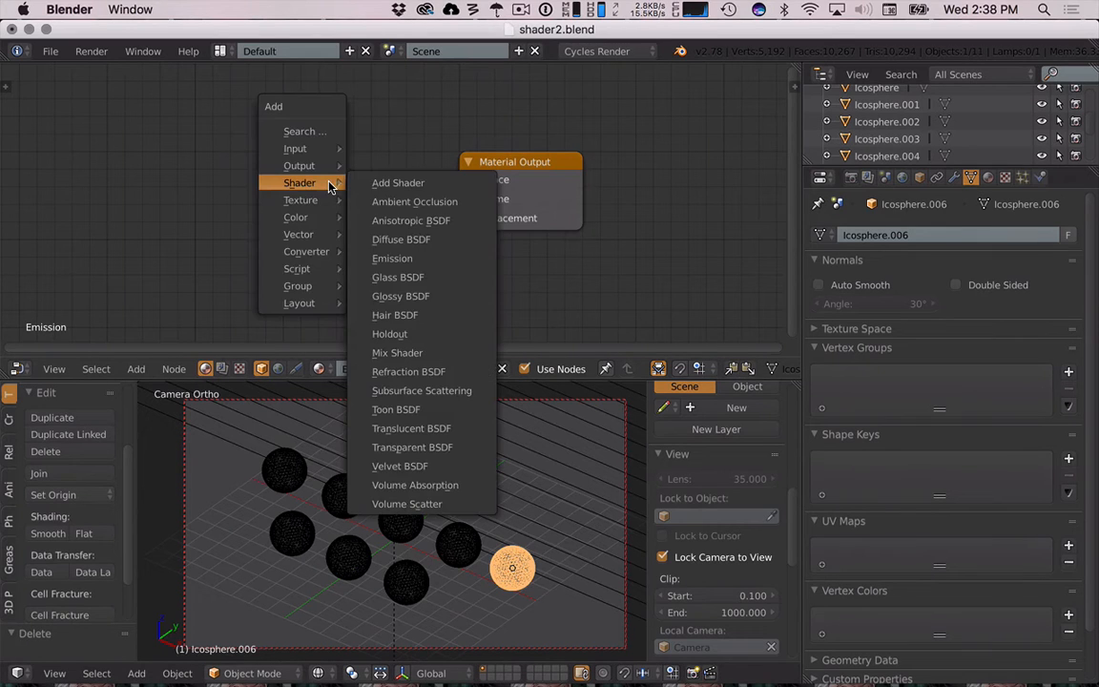
click(424, 301)
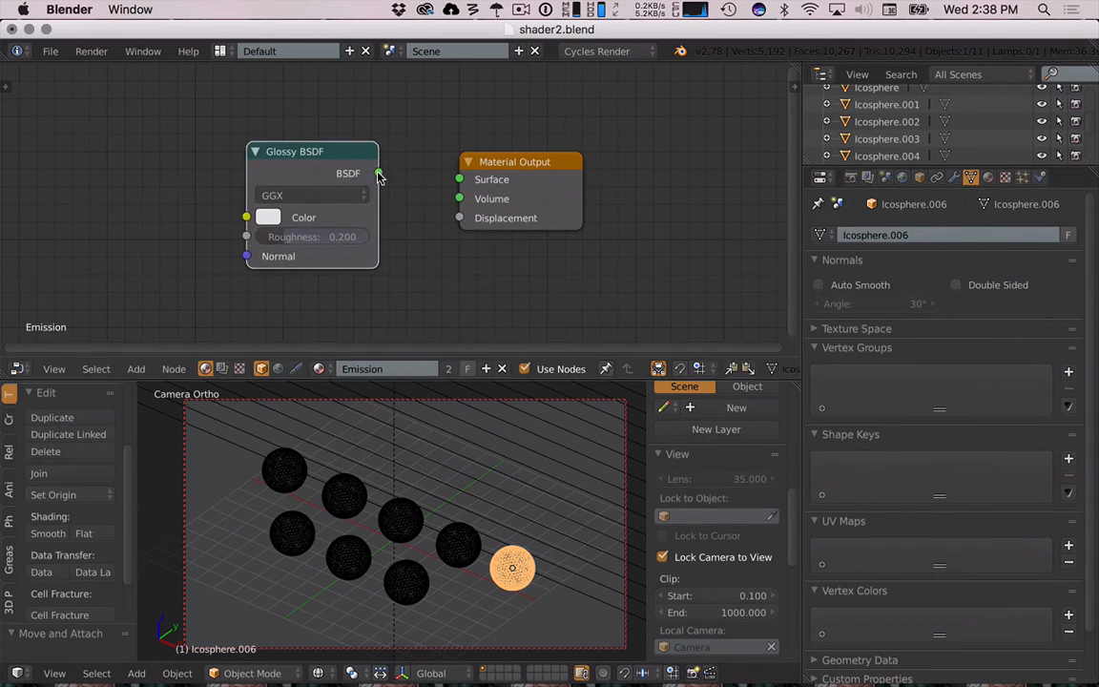
drag(379, 174, 461, 179)
key(shift+z)
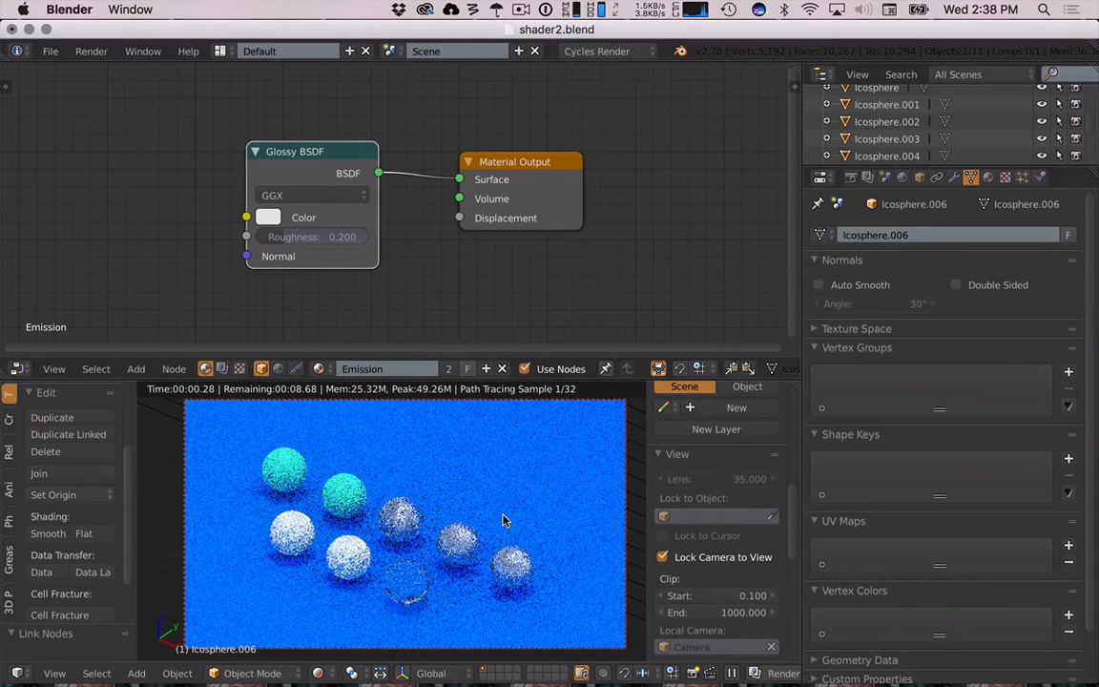
key(shift+z)
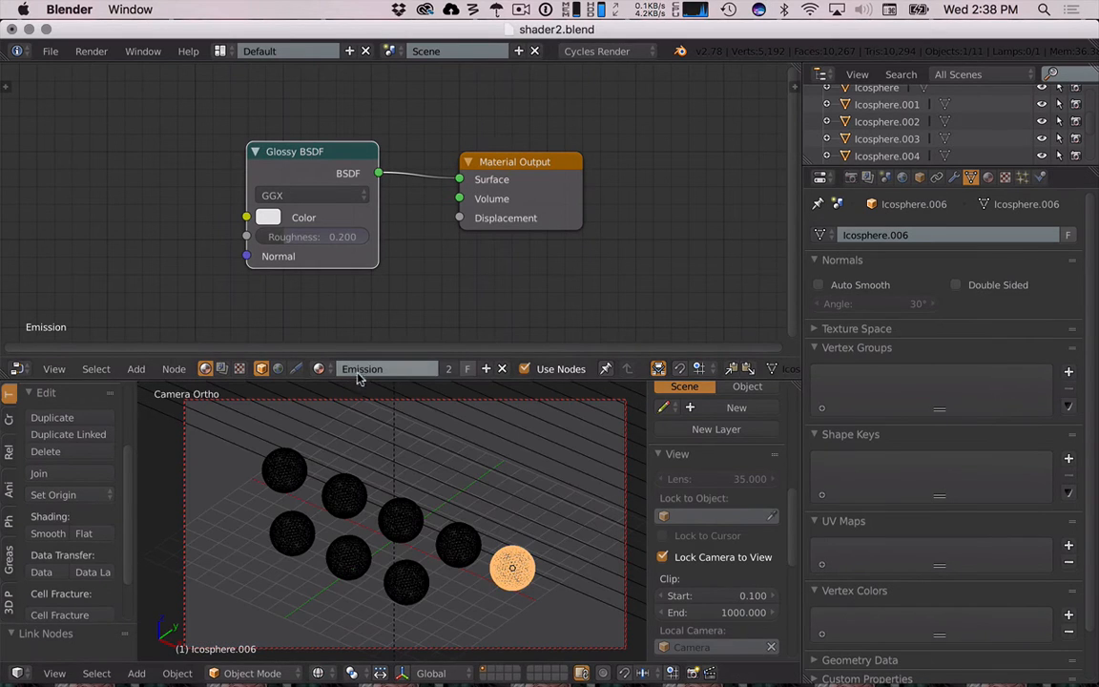
- Restore an Emission shader on the shared material, connect it to the surface and set strength 19.8
key(x)
key(shift+a)
mouse_move(318, 194)
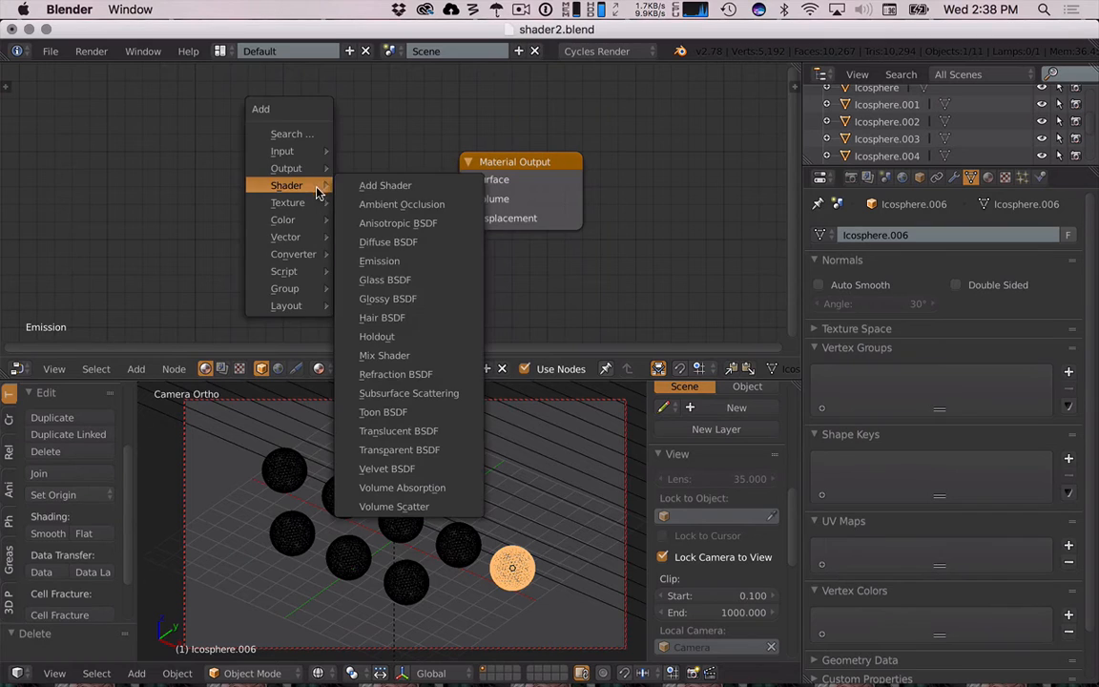
click(379, 260)
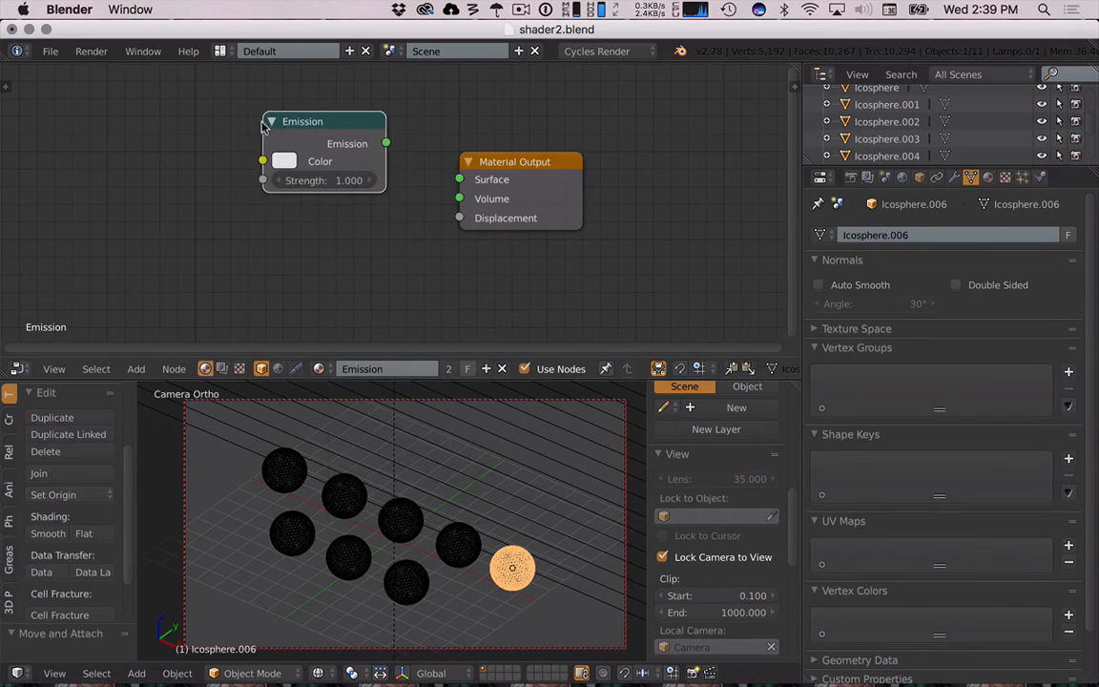
drag(386, 143, 459, 179)
drag(351, 180, 434, 180)
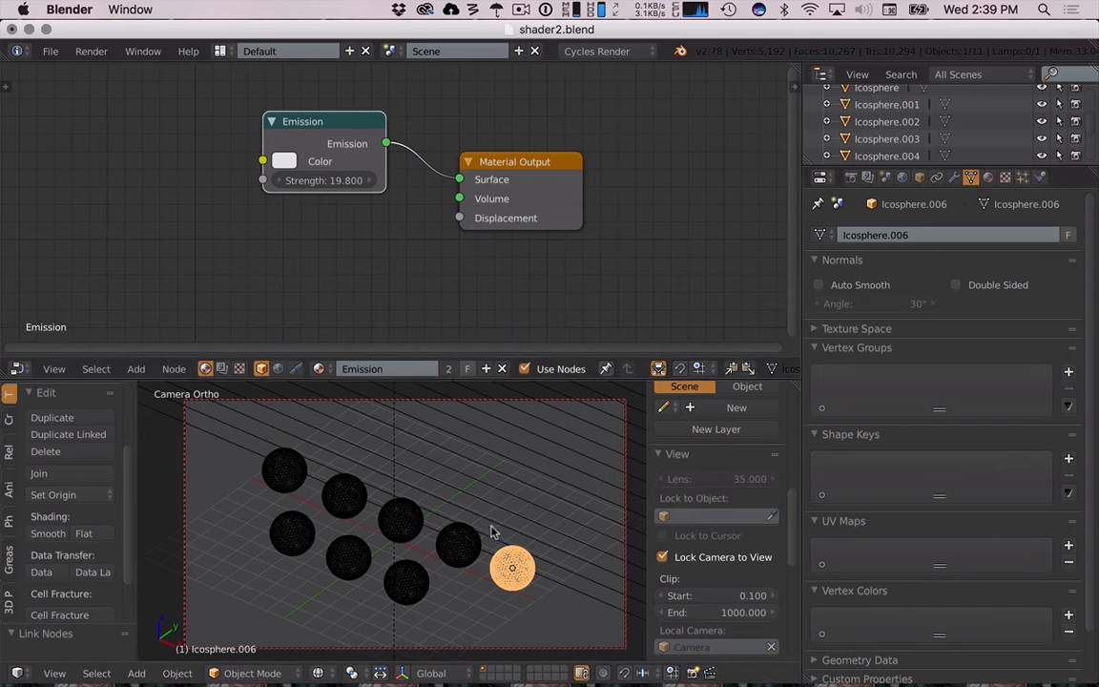
- Unlink the Emission material from the selected sphere and create a new material for it
right_click(462, 546)
right_click(515, 561)
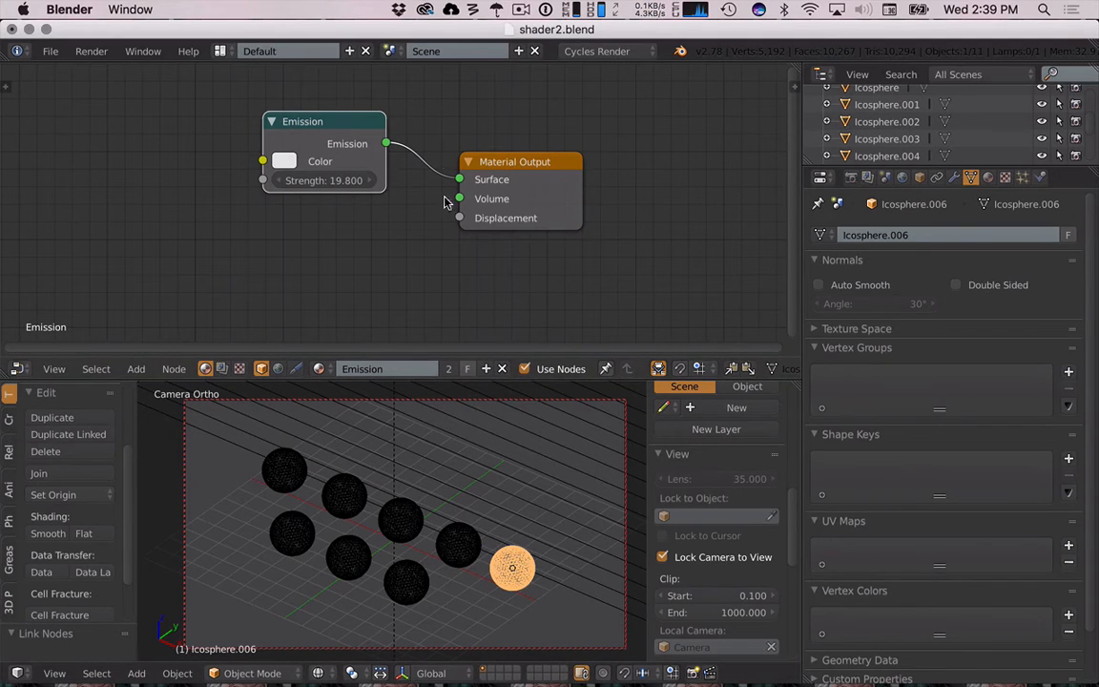
click(502, 368)
click(382, 368)
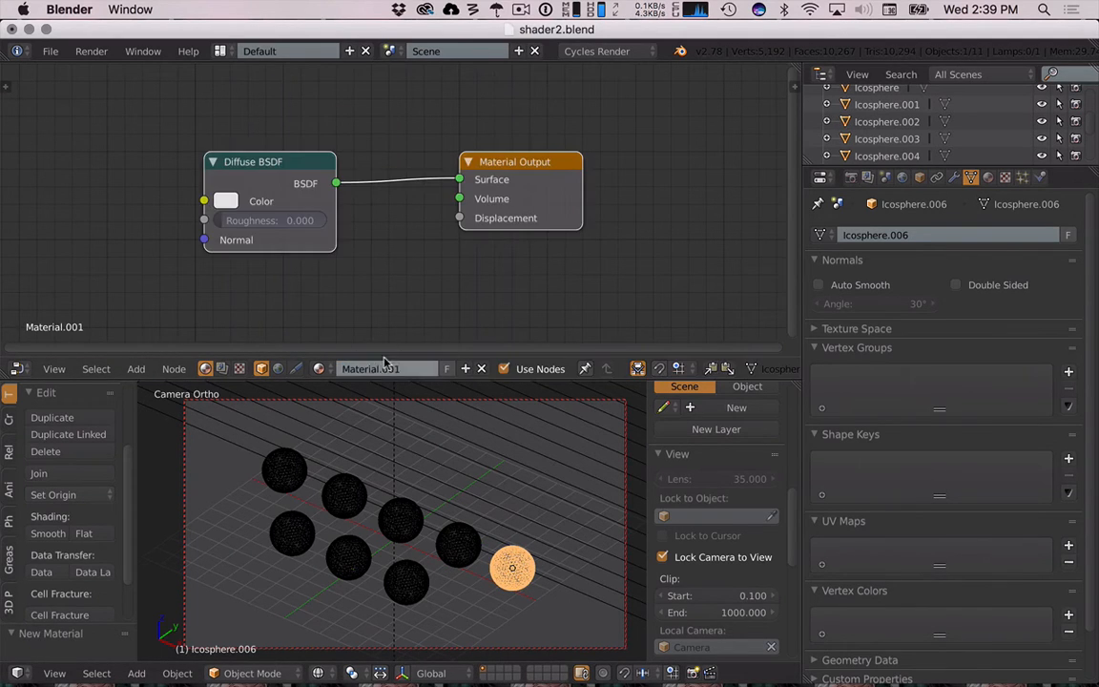
- Replace the new material's Diffuse BSDF with a Glossy BSDF connected to the output surface and preview it
right_click(272, 191)
key(x)
key(shift+a)
mouse_move(277, 188)
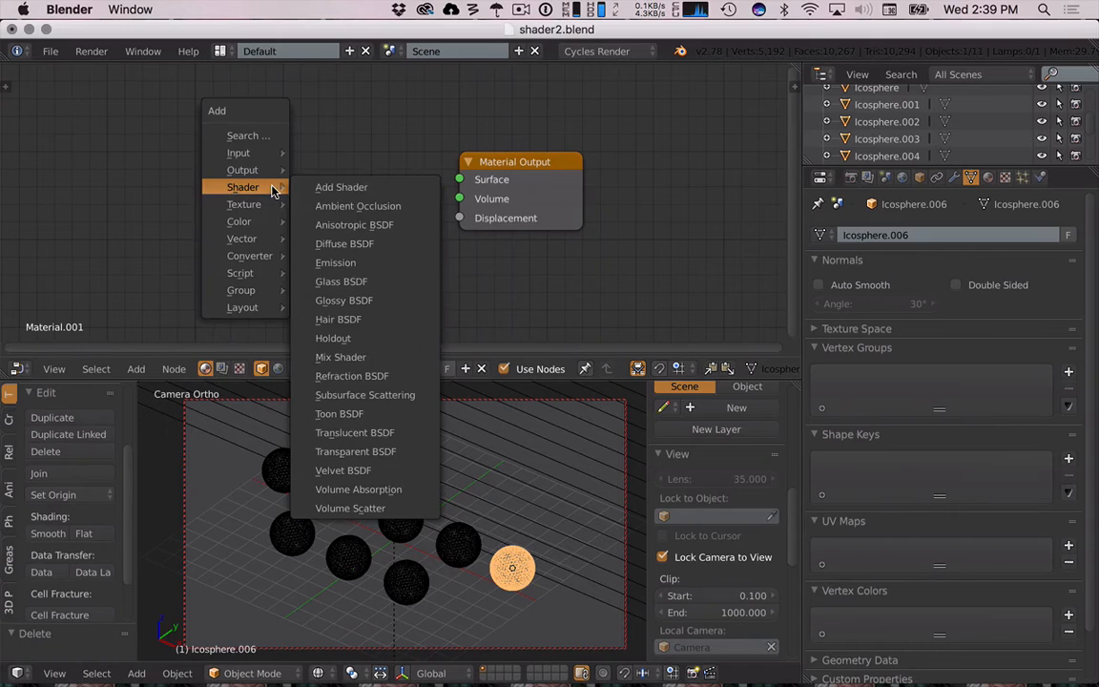
click(343, 296)
click(267, 140)
drag(393, 166, 459, 180)
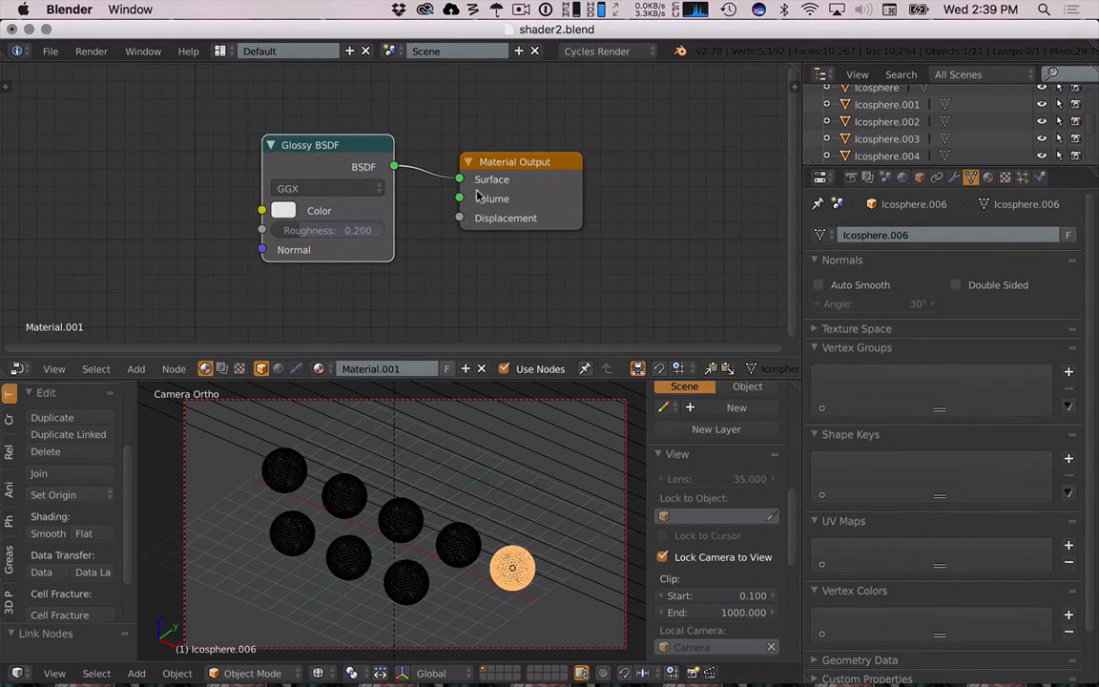
key(shift+z)
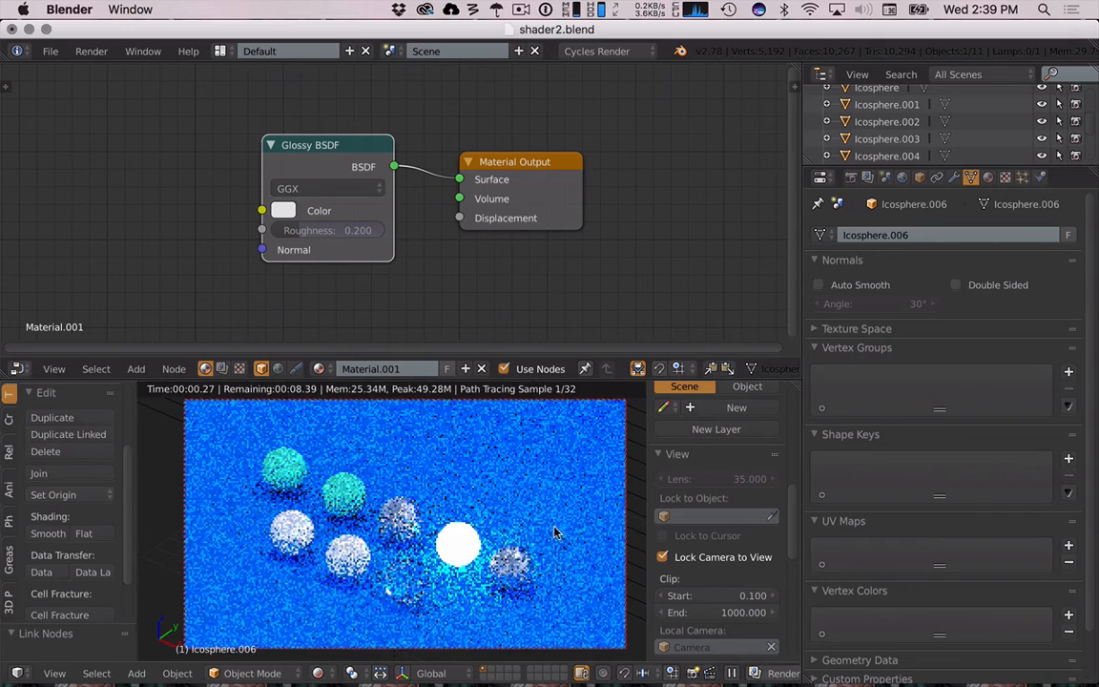
- Set the Glossy BSDF color to orange and its roughness to 0
click(286, 210)
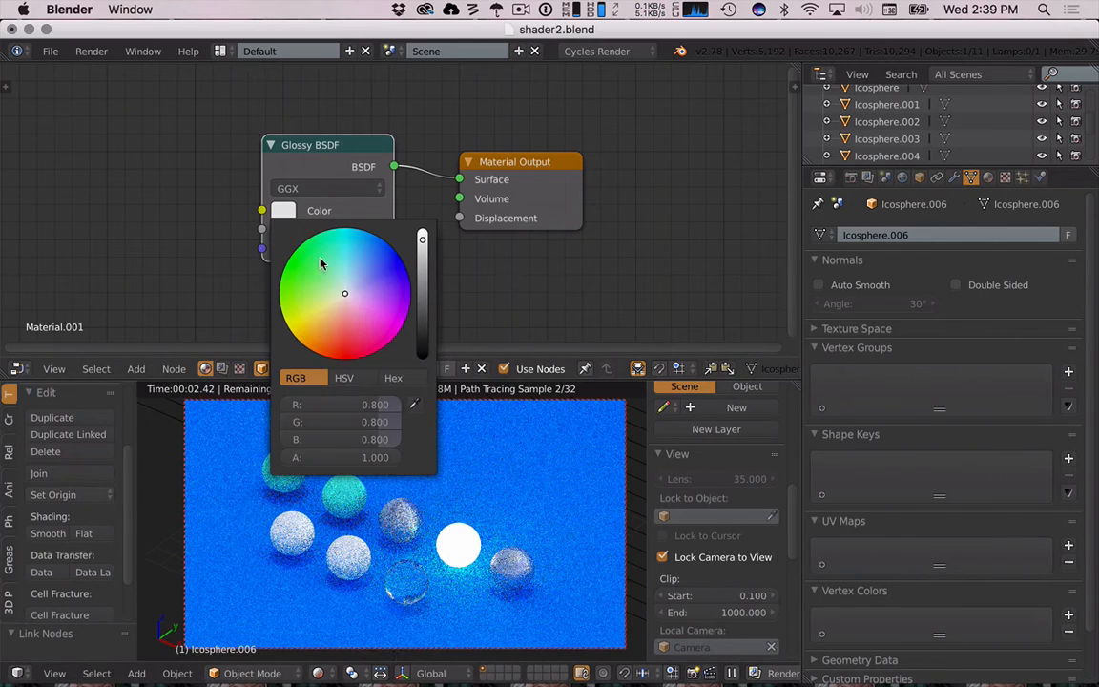
click(325, 345)
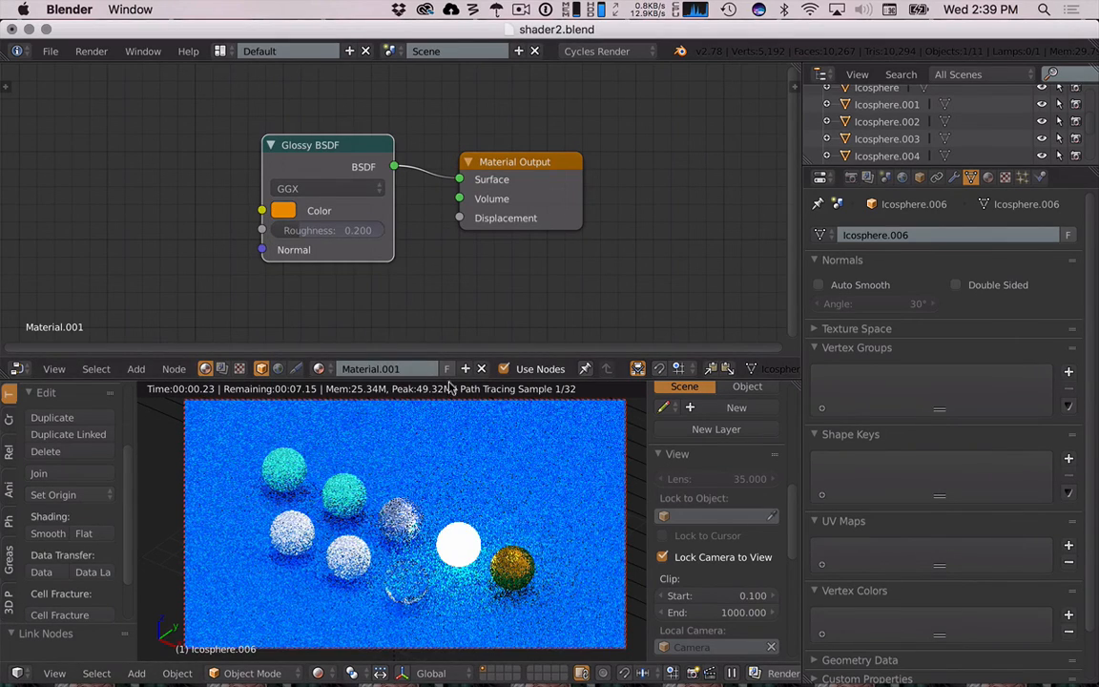
drag(313, 232, 250, 233)
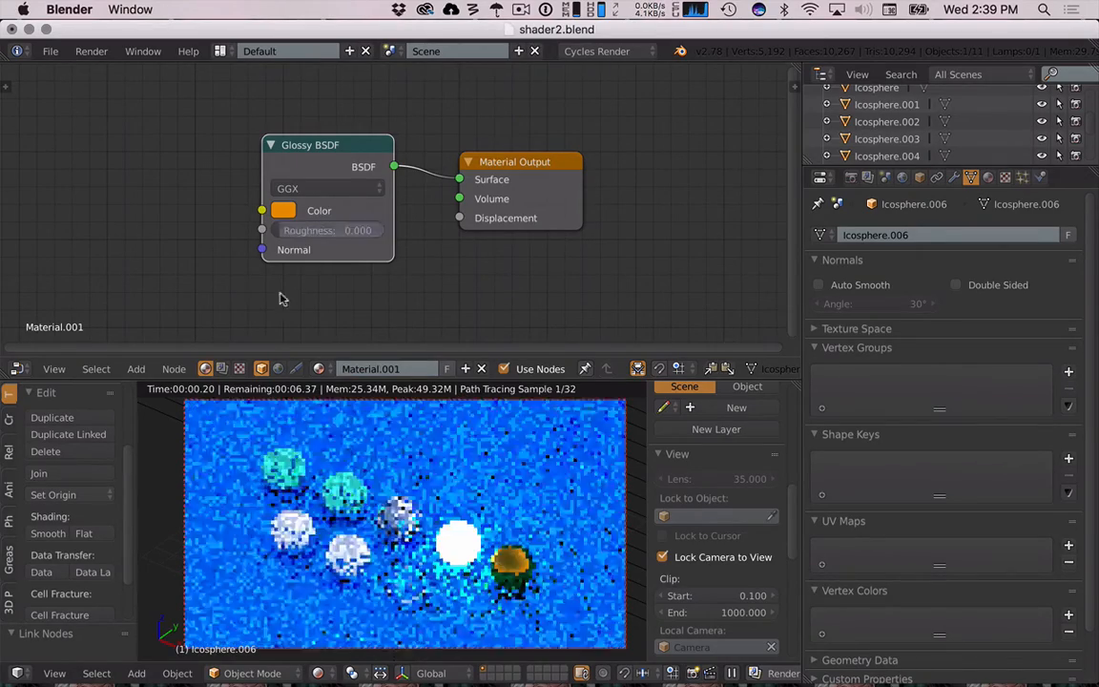
- Apply smooth shading to the glossy sphere and save the file
scroll(540, 596, up, 5)
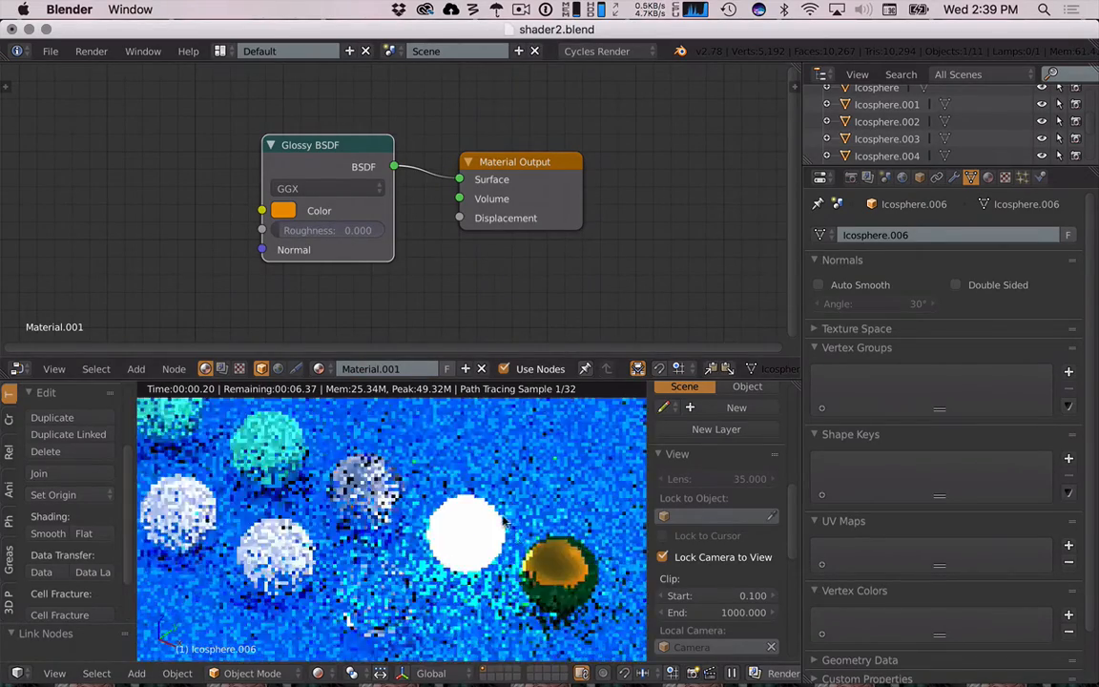
click(48, 535)
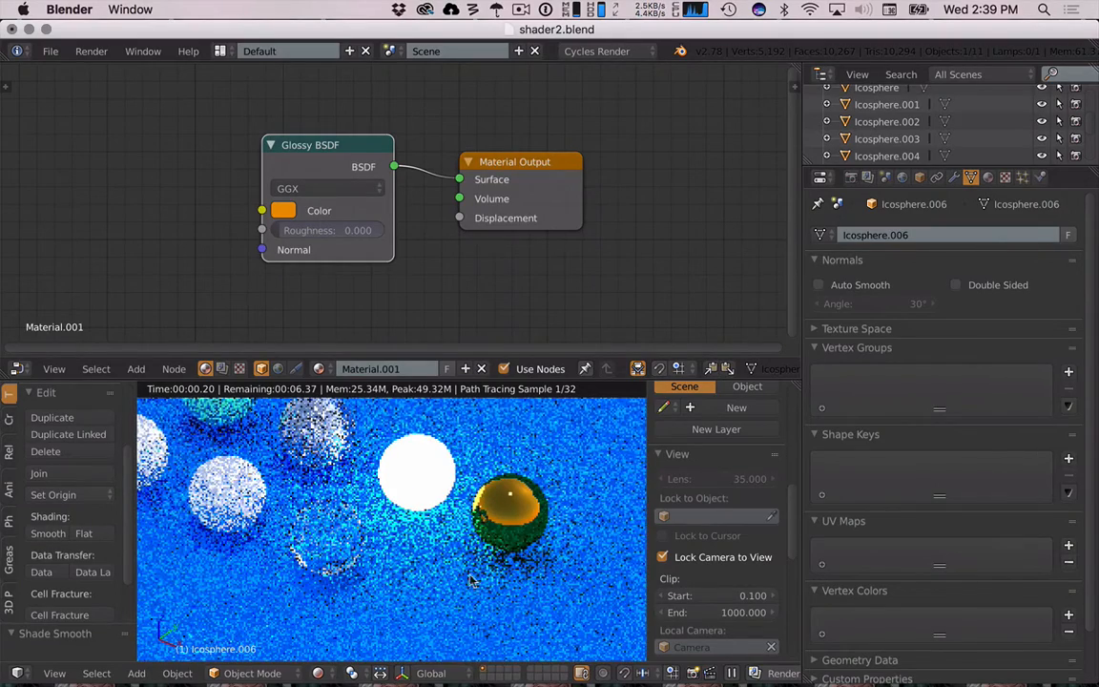
key(ctrl+s)
- Switch to the web browser and open the Shader Practice assignment tab
click(617, 542)
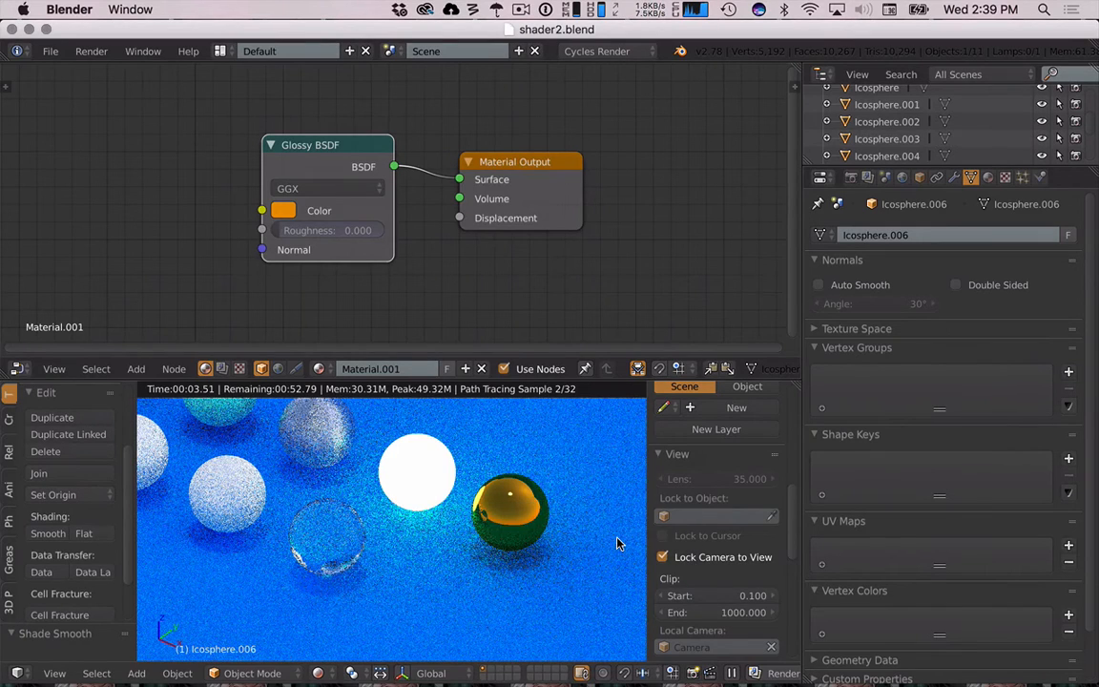
key(z)
key(super+Tab)
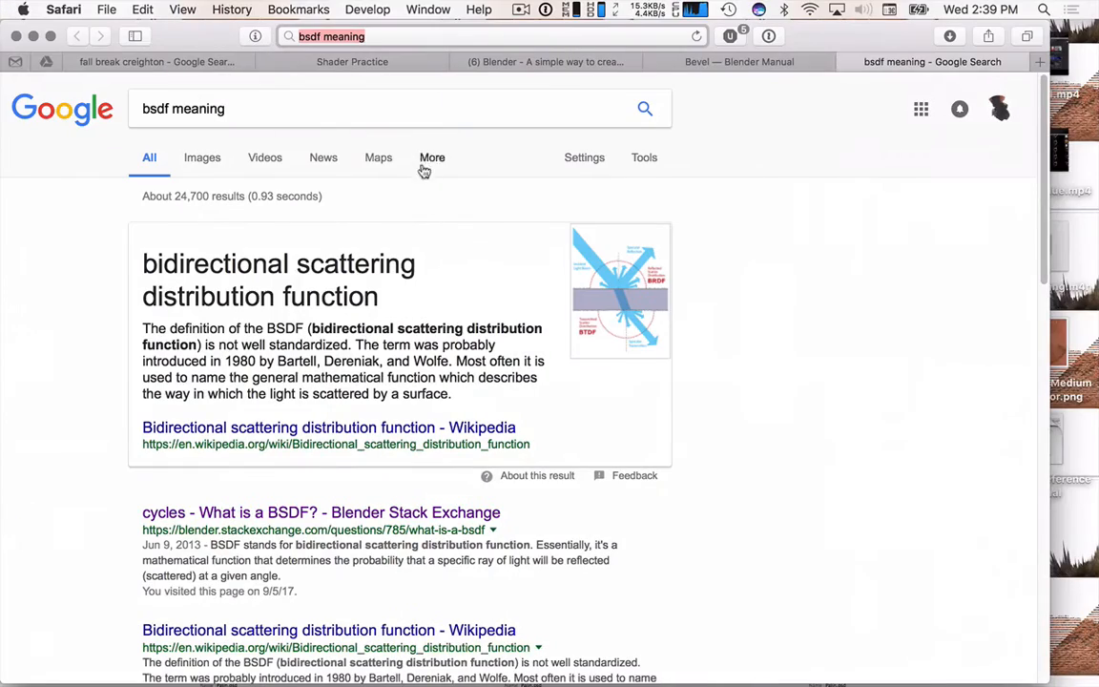
click(133, 61)
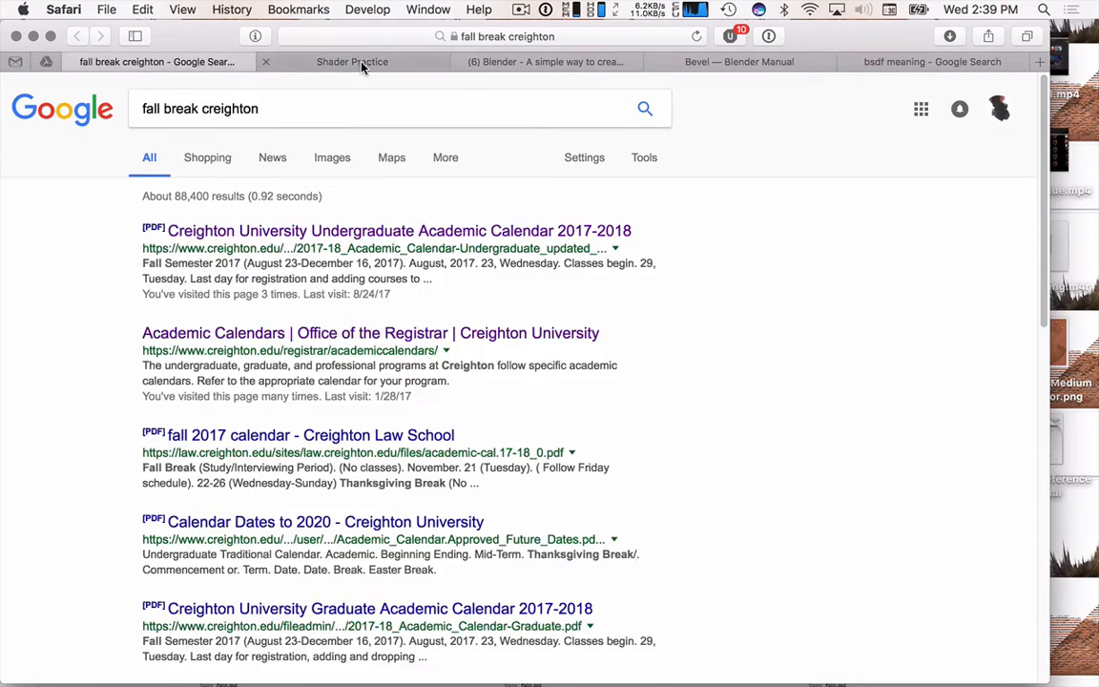
click(359, 63)
- Move The Uncomfortable - DRAFT SUBMISSION assignment into the Meshes group and open it
click(141, 279)
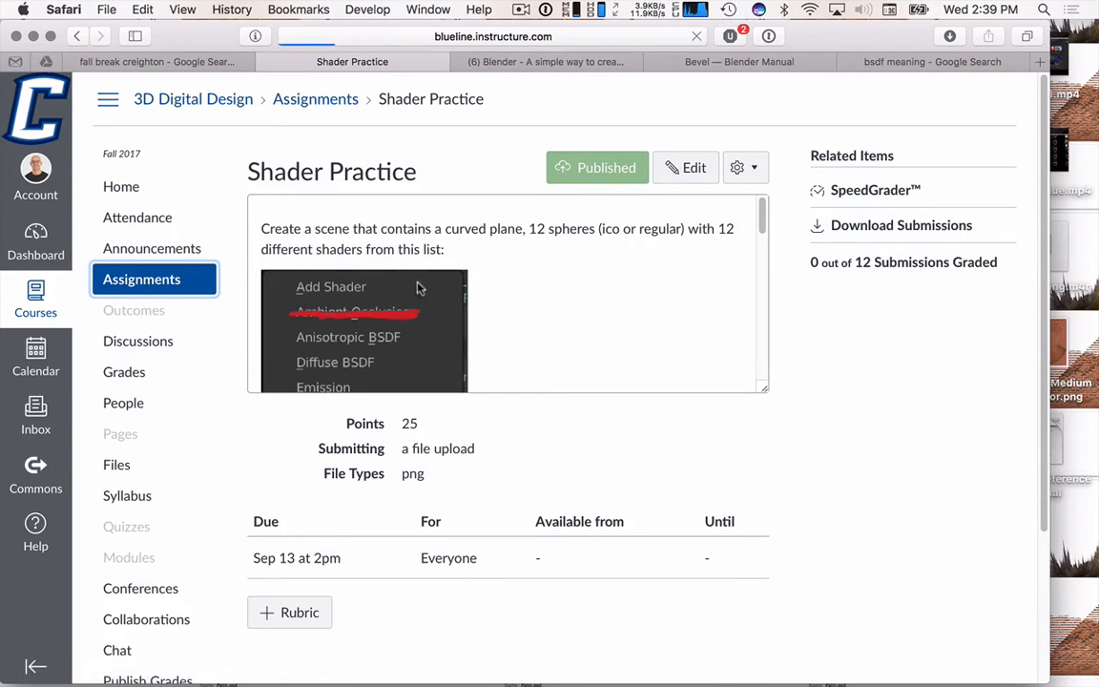
scroll(556, 496, down, 5)
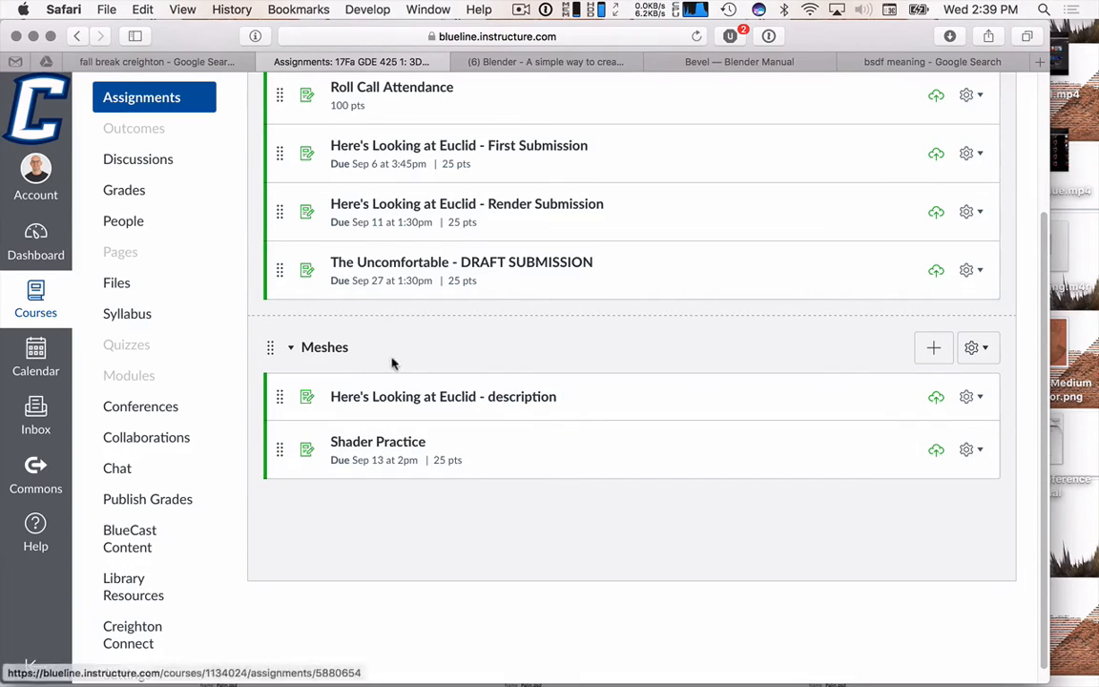
drag(279, 274, 324, 501)
click(462, 442)
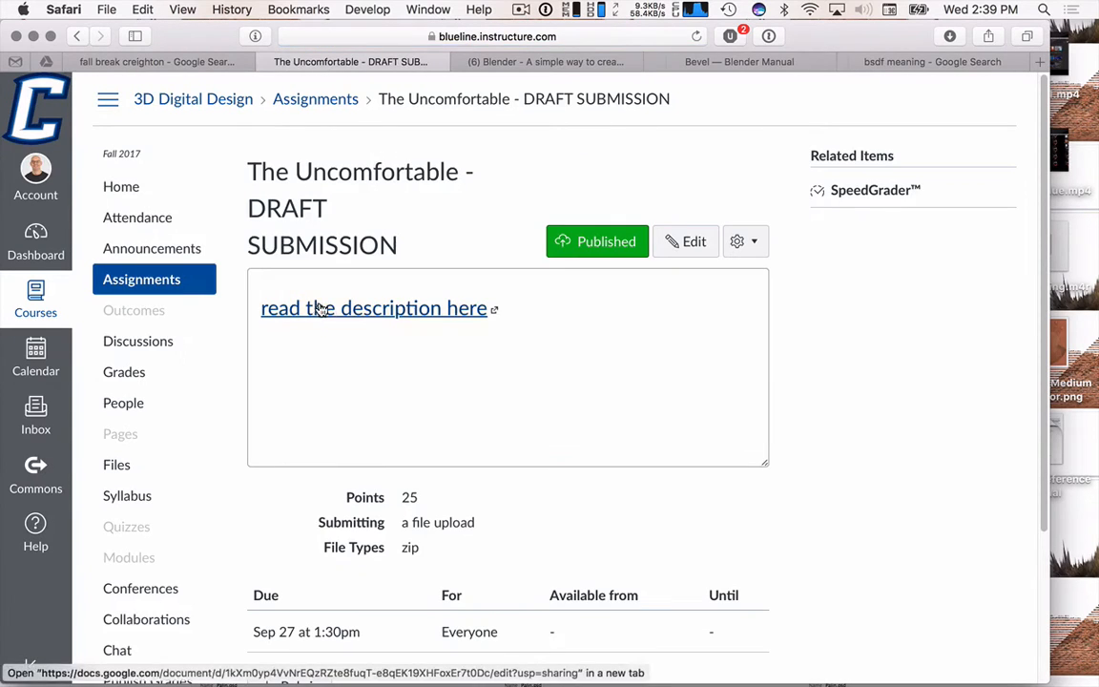
- Open the assignment description document, follow The Uncomfortable link, and browse the website's collection of objects
click(319, 307)
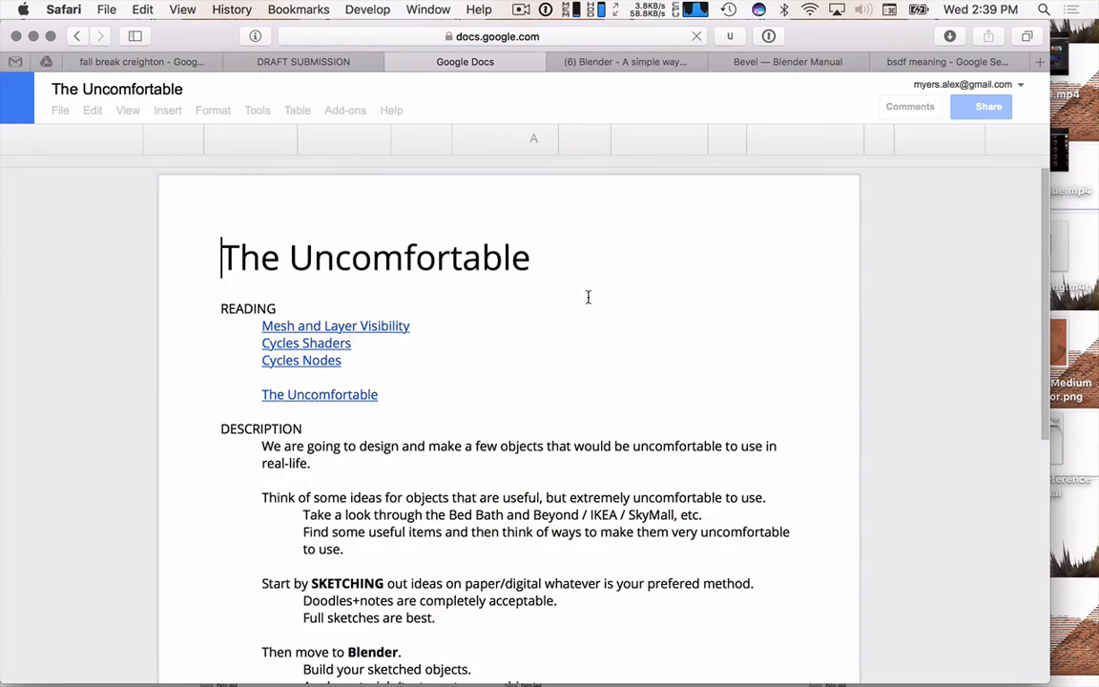
right_click(329, 394)
click(390, 382)
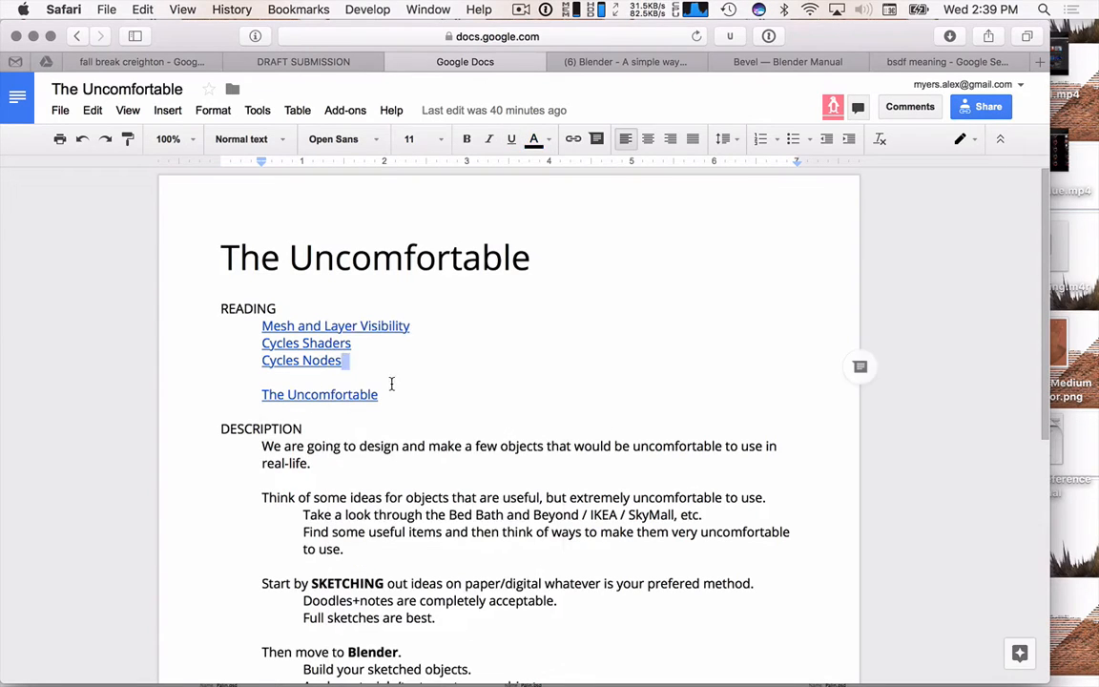
click(358, 392)
click(351, 420)
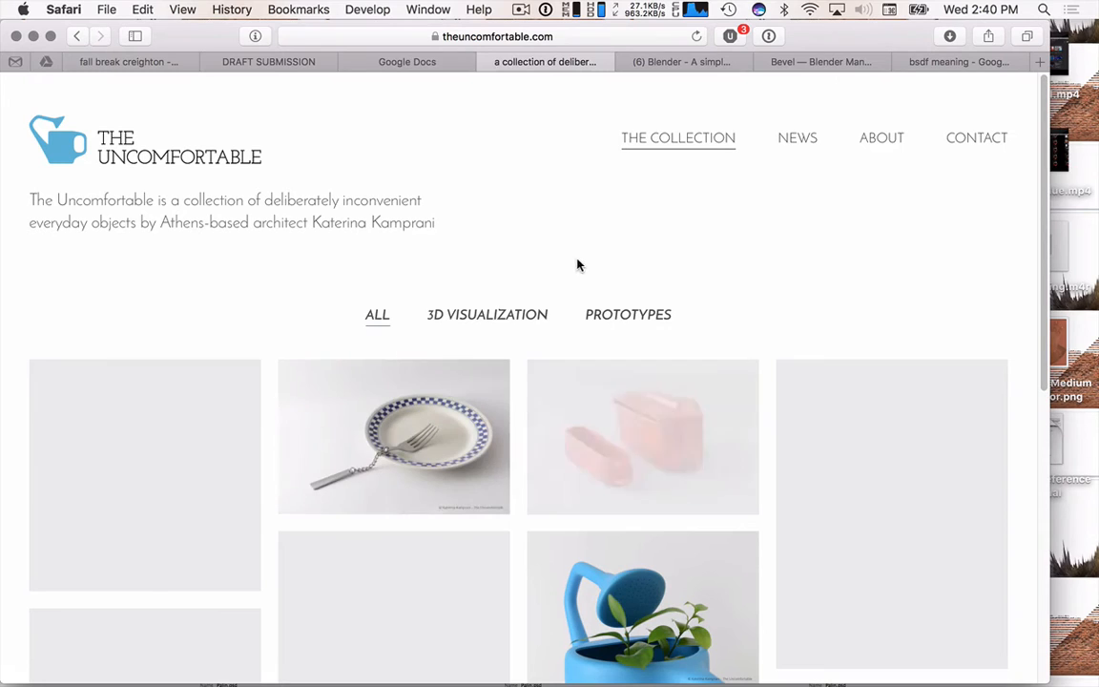
scroll(785, 380, down, 5)
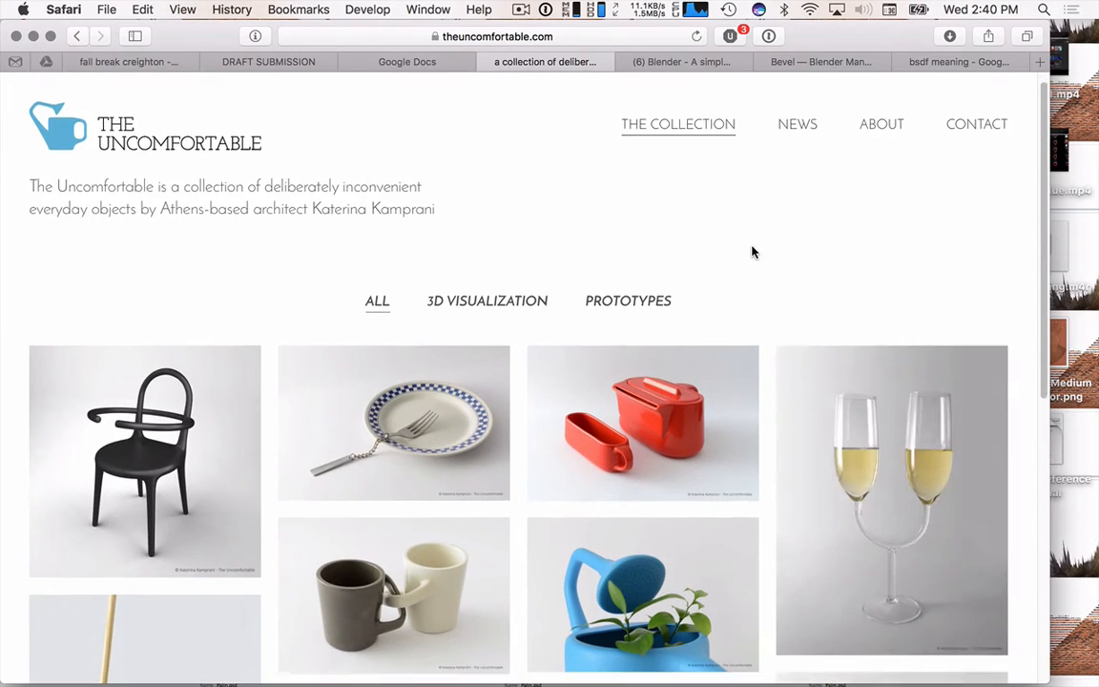
scroll(763, 295, down, 1)
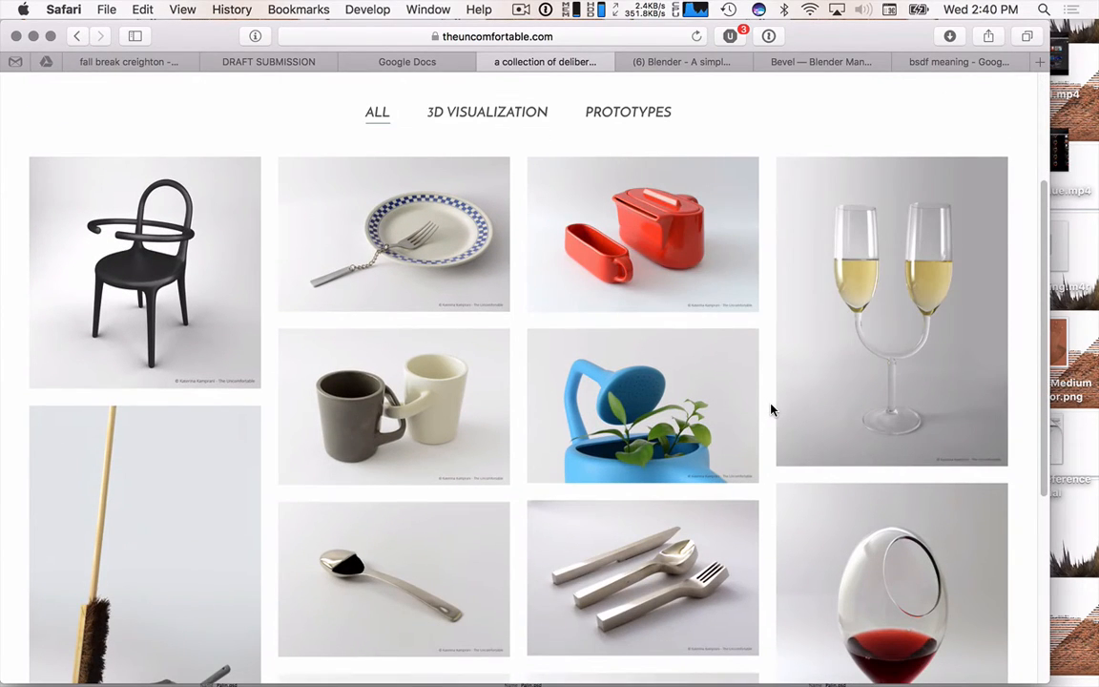
scroll(772, 407, down, 3)
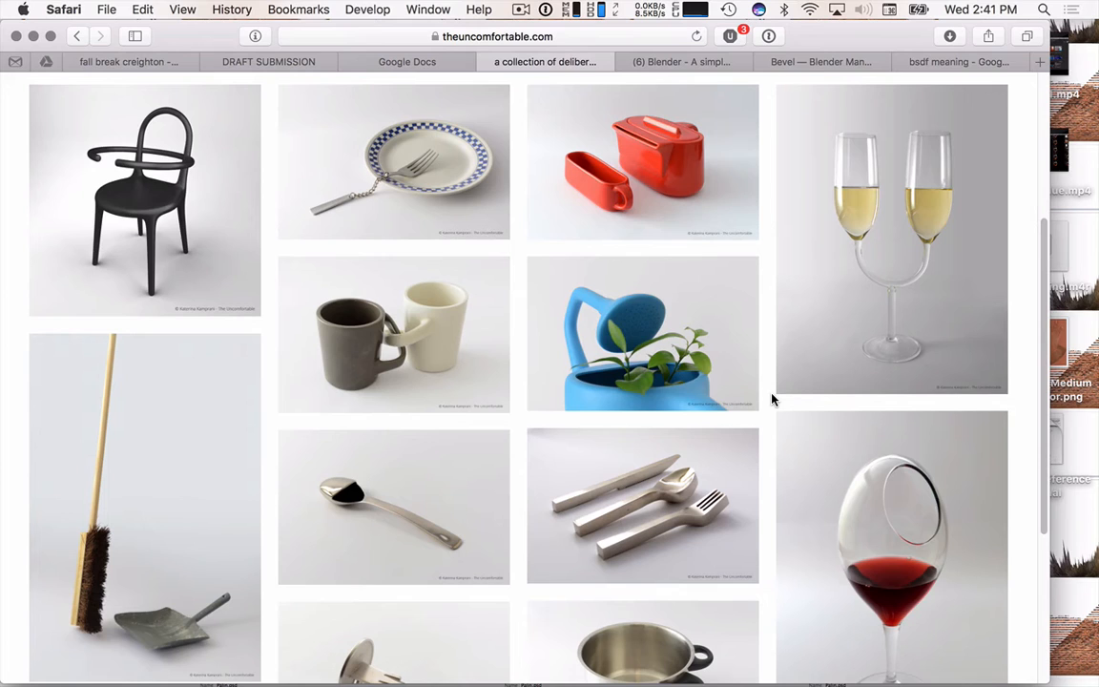
- Open shapeways.com in a new tab and scroll through its product categories
key(super+t)
text(shapewa)
key(Return)
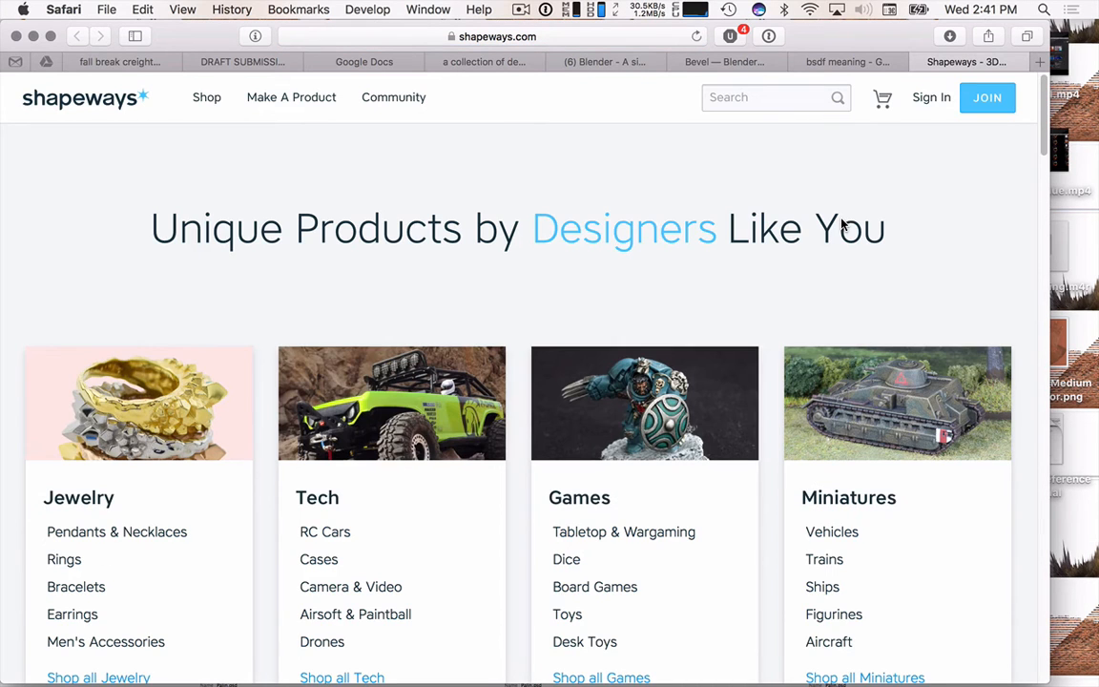
scroll(780, 174, down, 3)
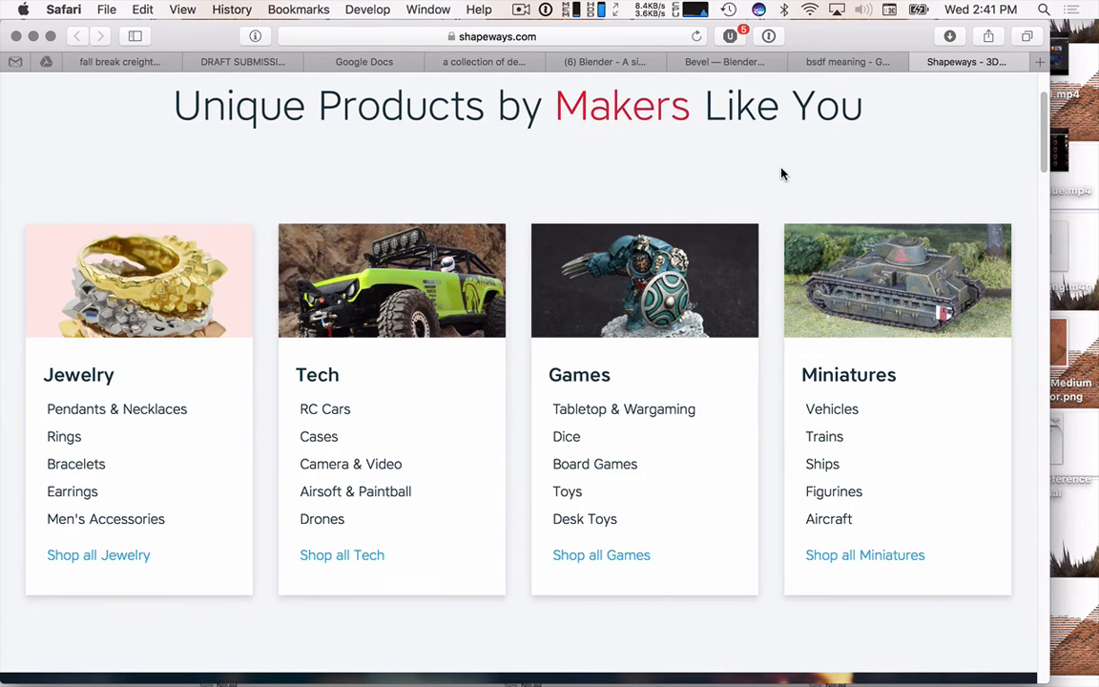
- Return to The Uncomfortable description document and hide the document menus
click(234, 63)
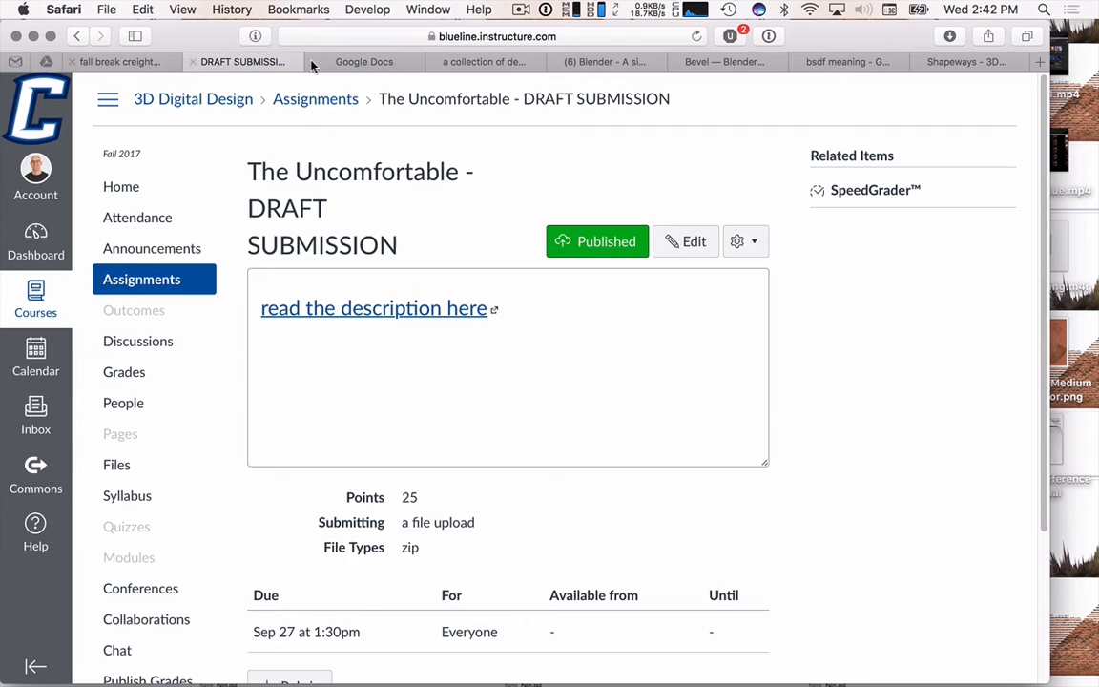
click(359, 62)
click(562, 375)
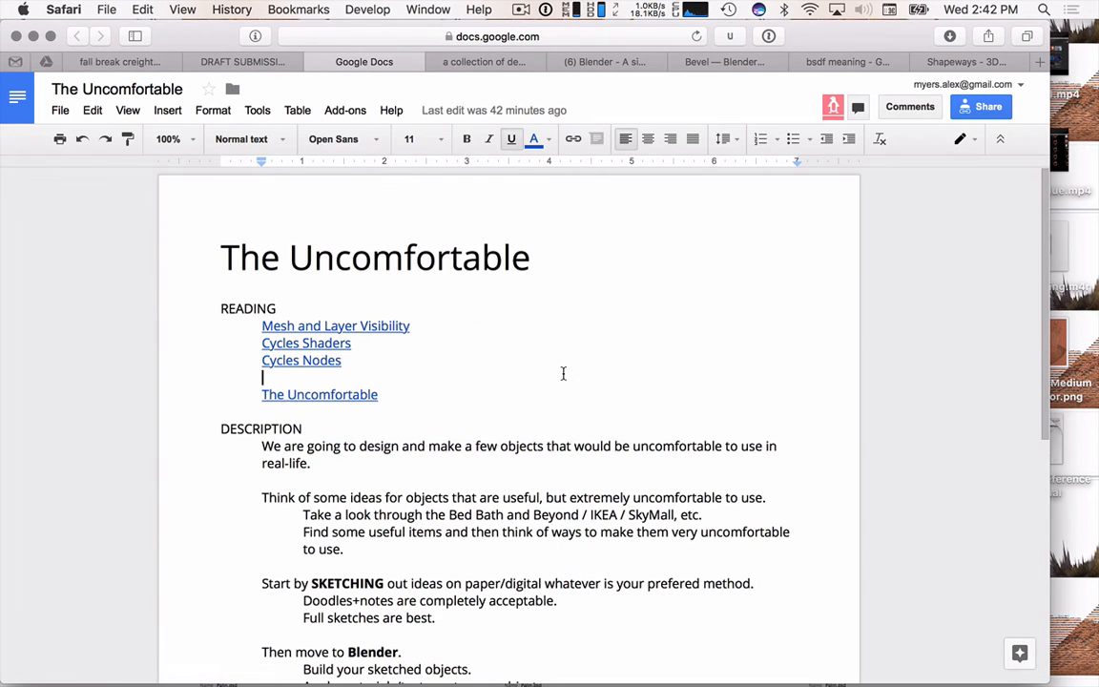
click(1000, 139)
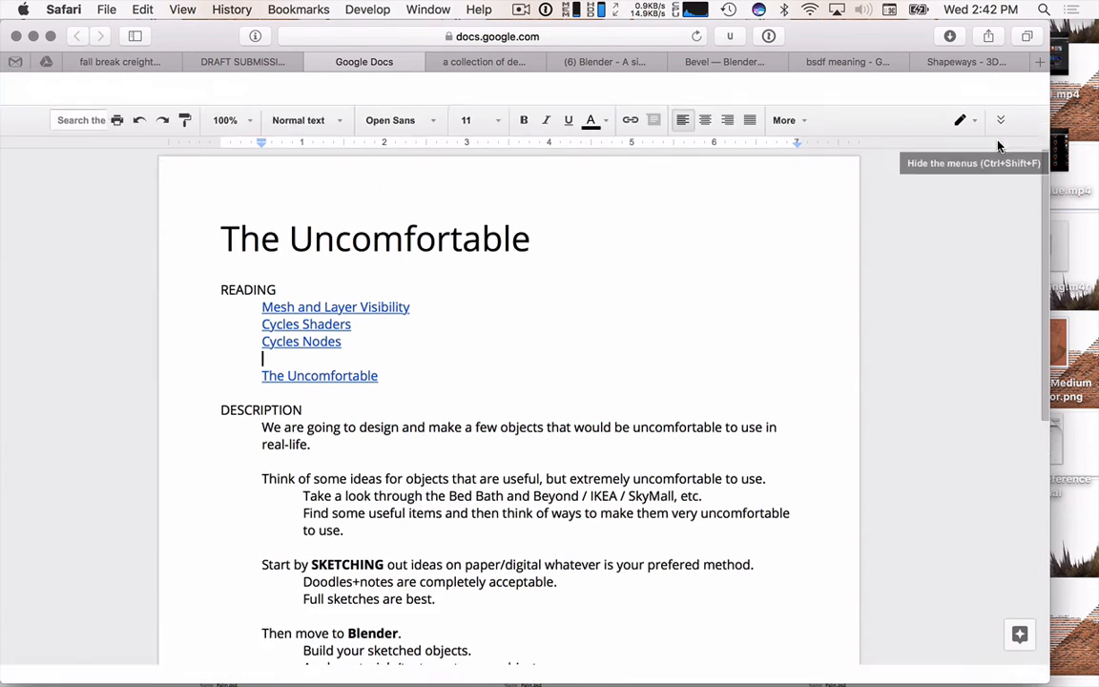
- Scroll further through The Uncomfortable collection of deliberately inconvenient objects
click(495, 62)
scroll(550, 357, down, 5)
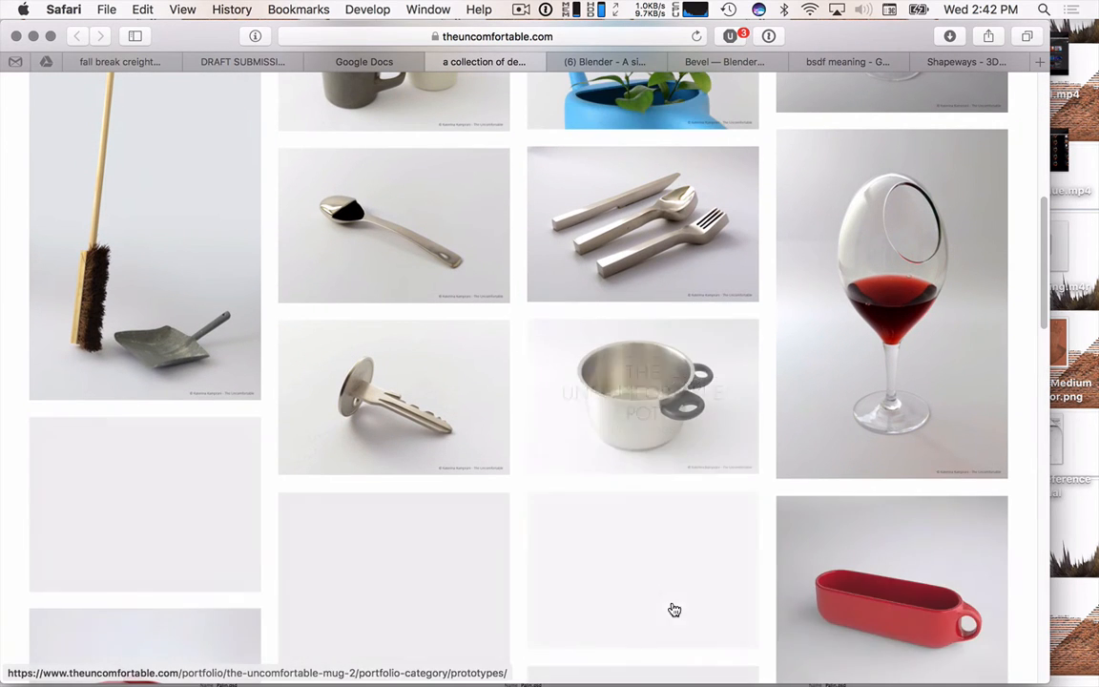
scroll(673, 609, down, 3)
scroll(674, 610, down, 2)
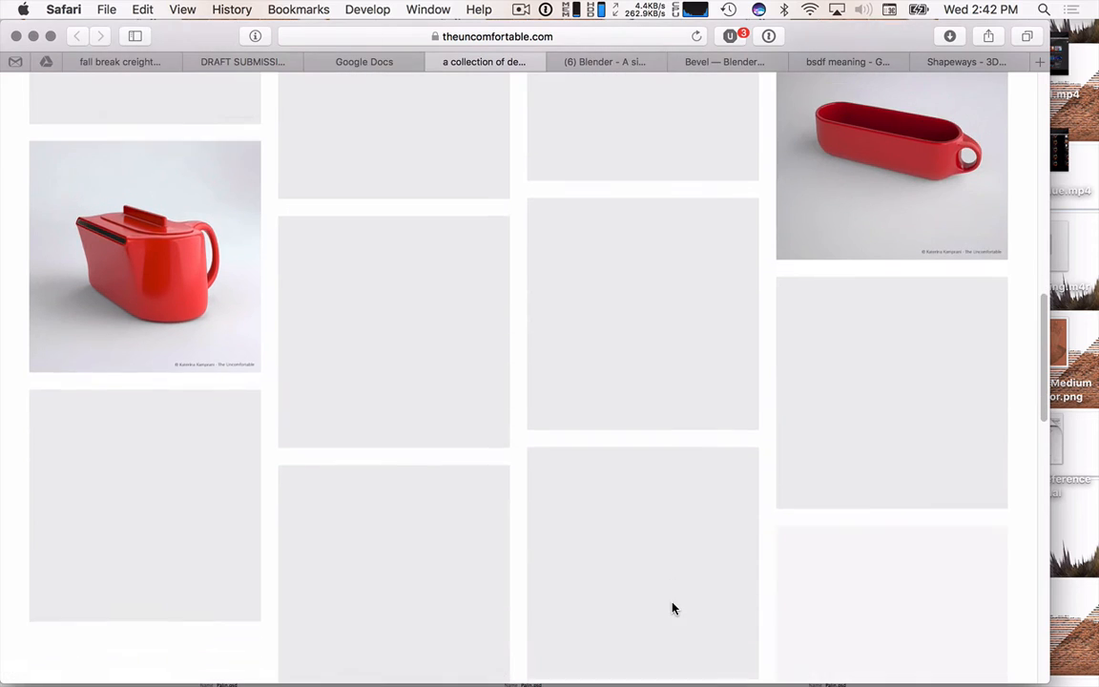
scroll(501, 349, down, 3)
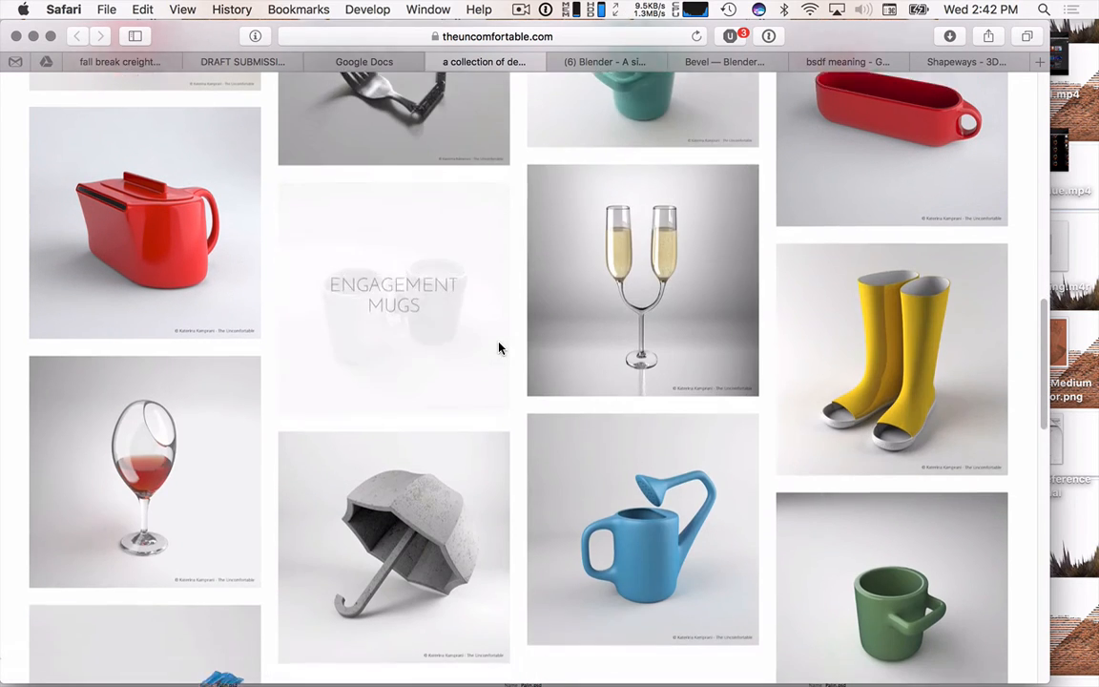
scroll(501, 348, down, 4)
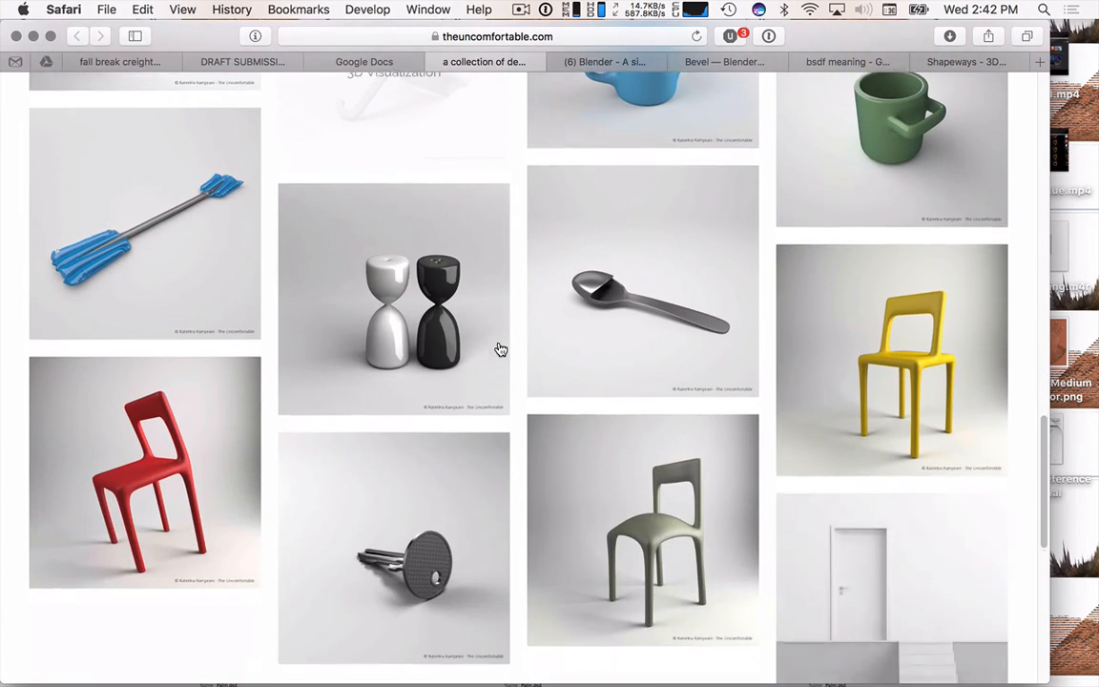
scroll(501, 349, down, 2)
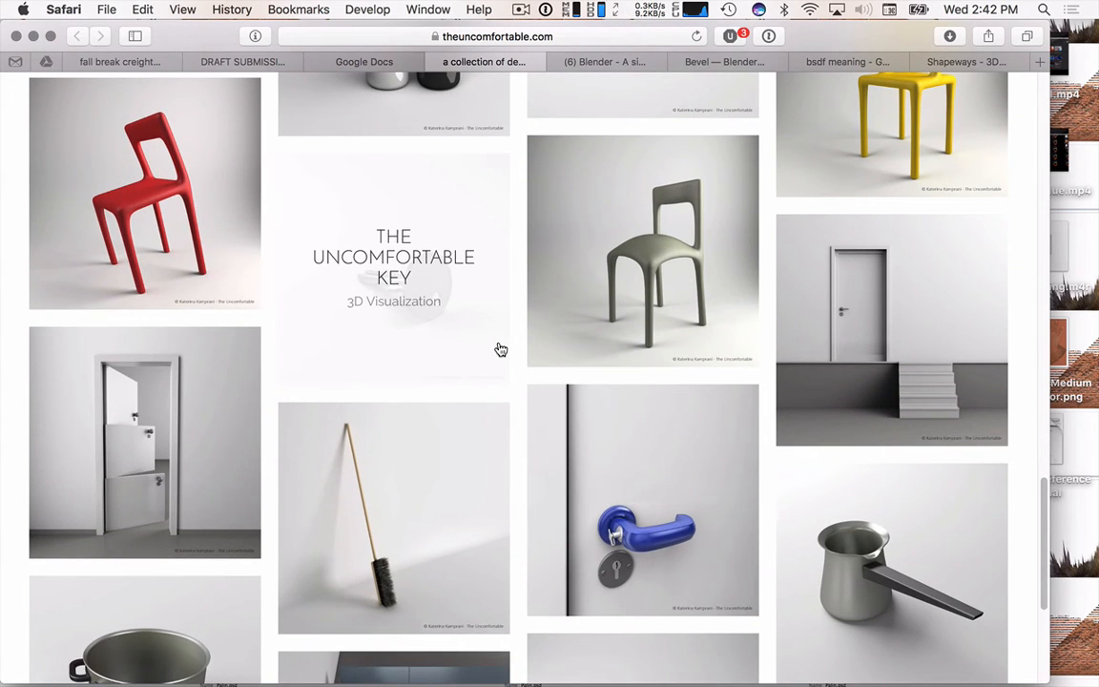
- Review the draft submission assignment page details before returning to the collection tab
click(229, 61)
scroll(392, 493, down, 3)
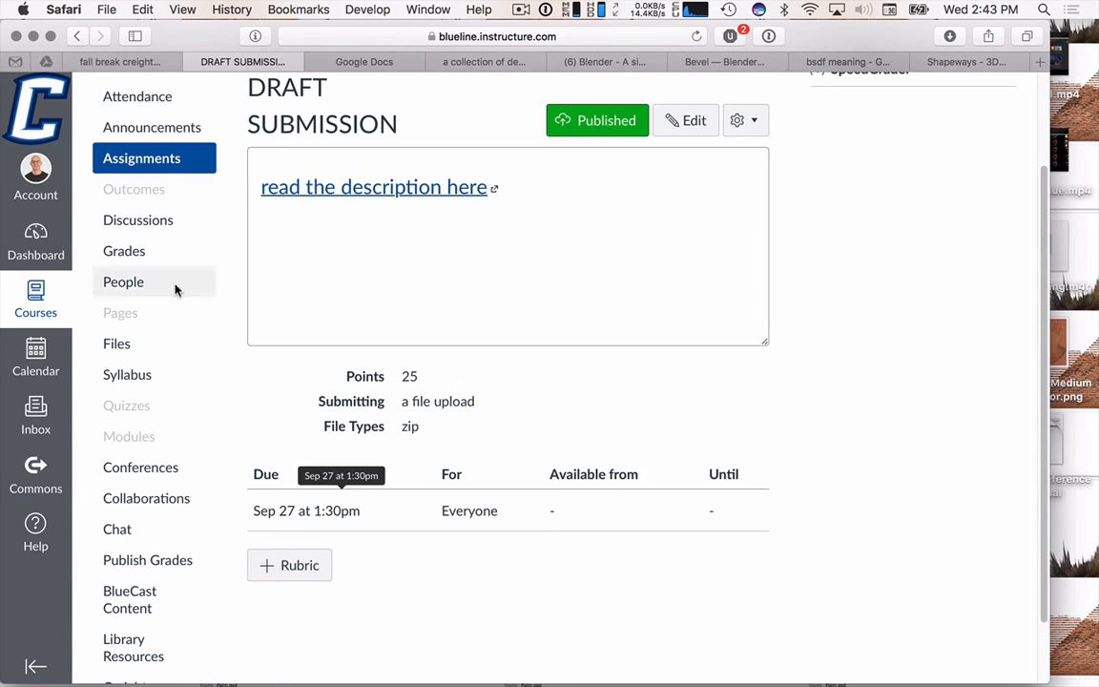
click(484, 62)
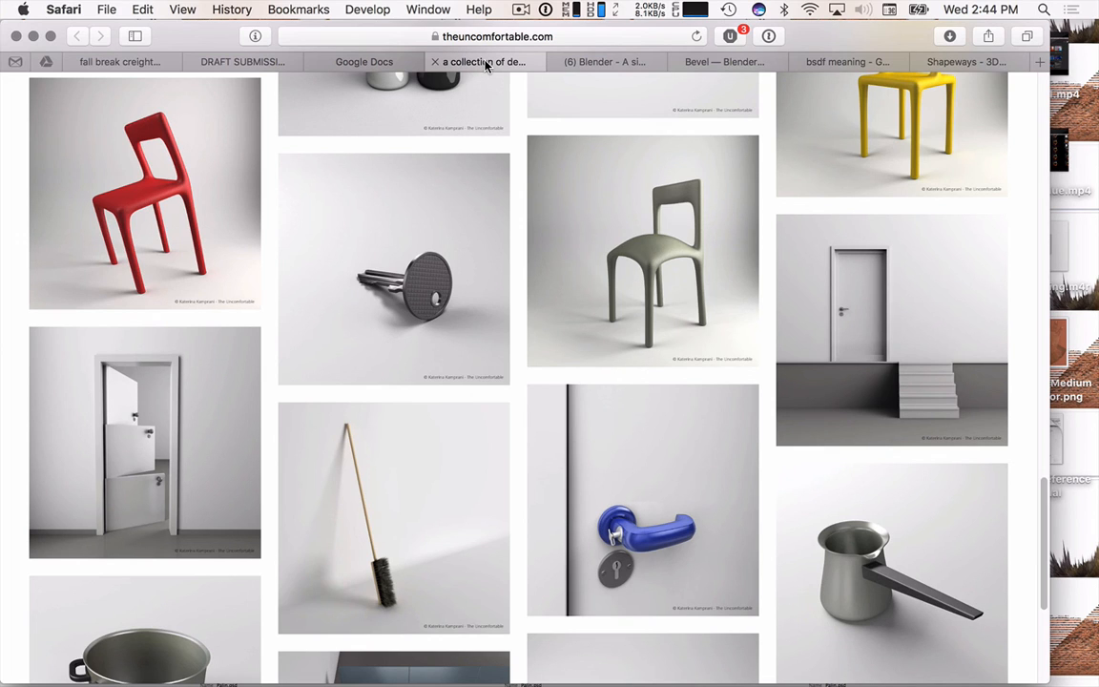
- Search the web for design of everyday things in a new tab and view the image results
key(super+t)
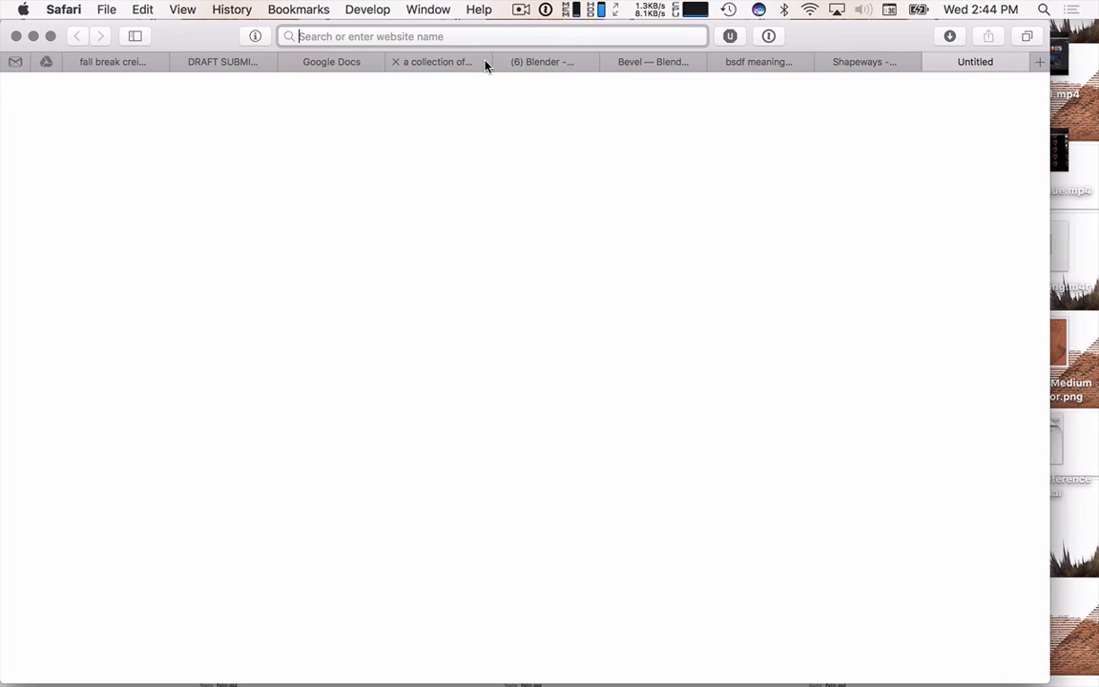
text(design )
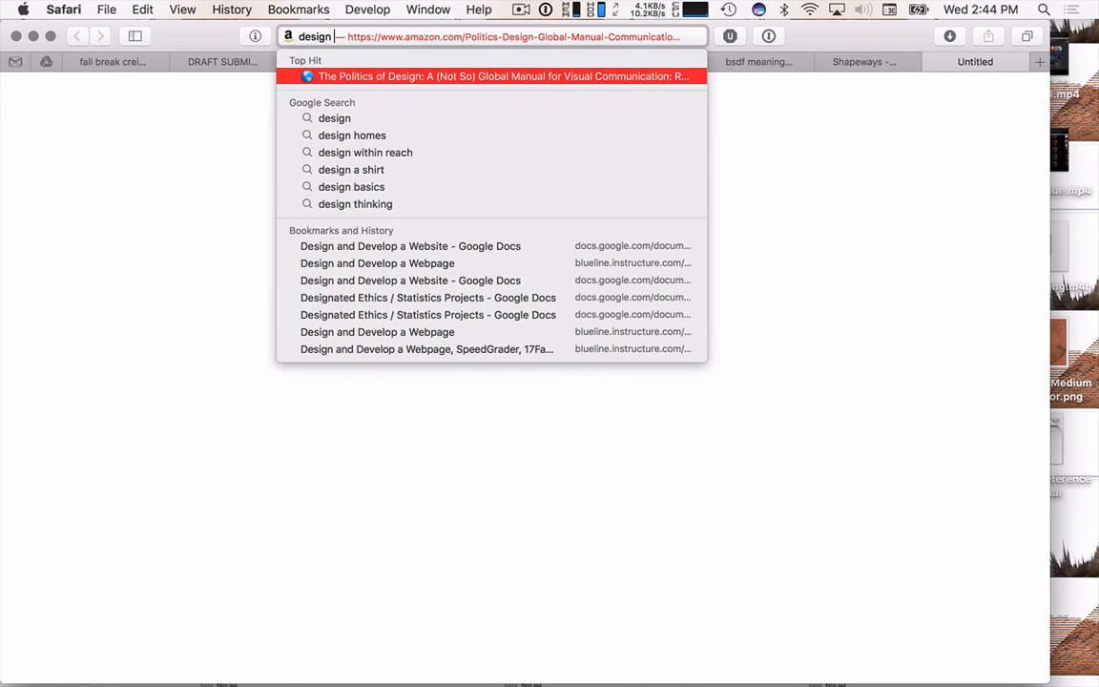
text(of ever)
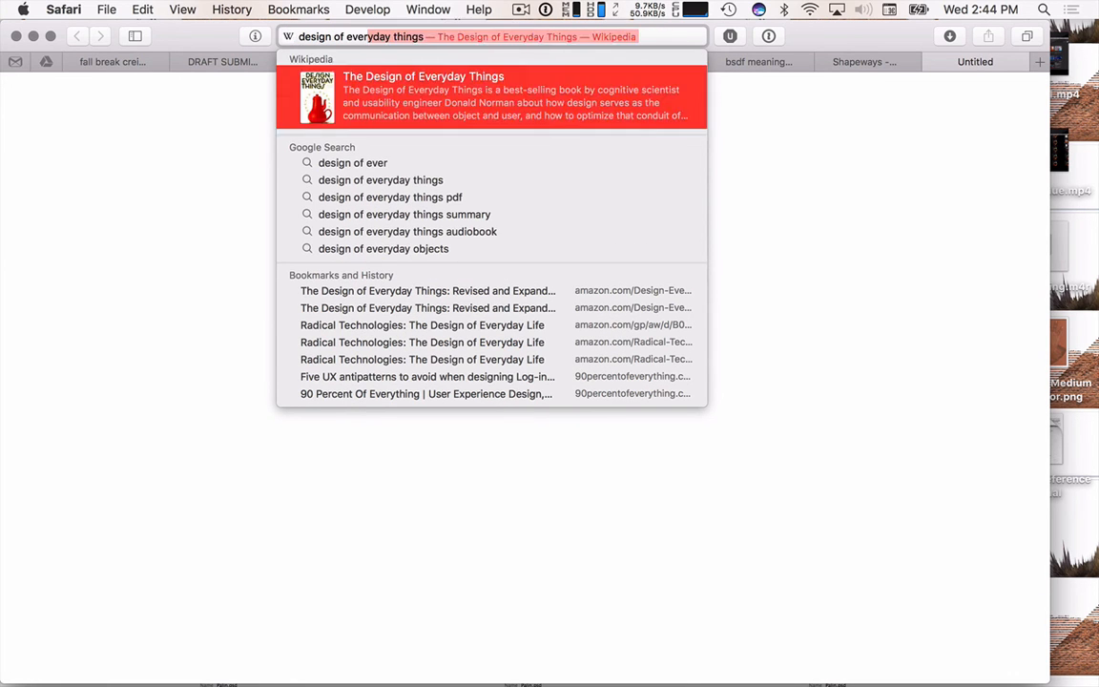
key(Down)
key(Down)
key(Return)
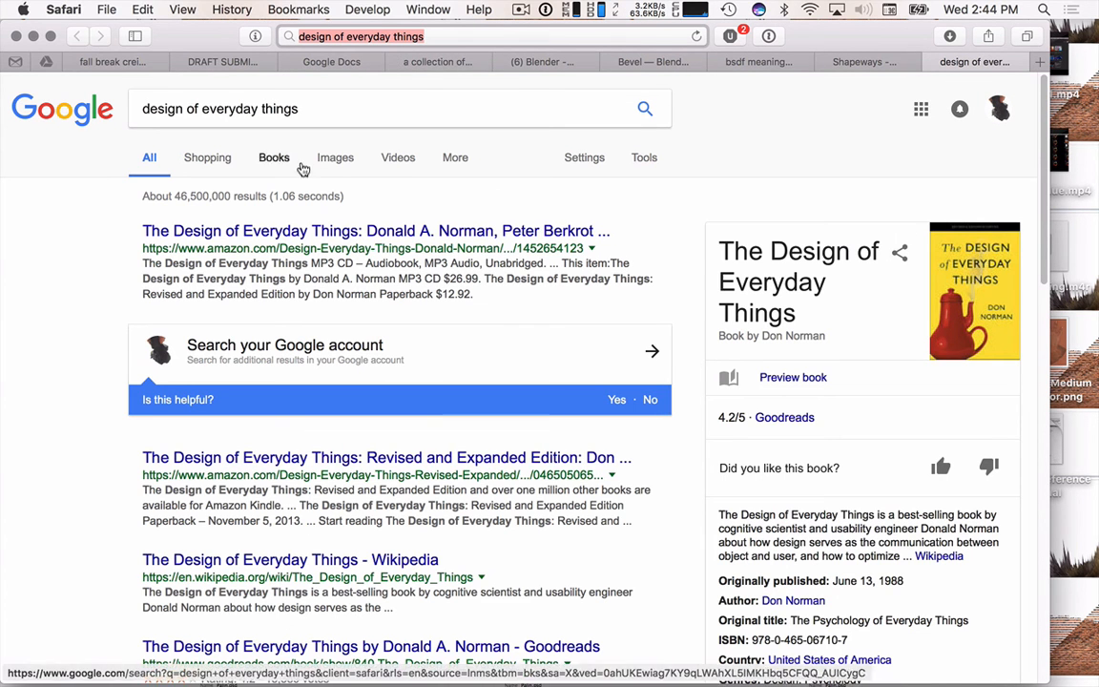
click(336, 165)
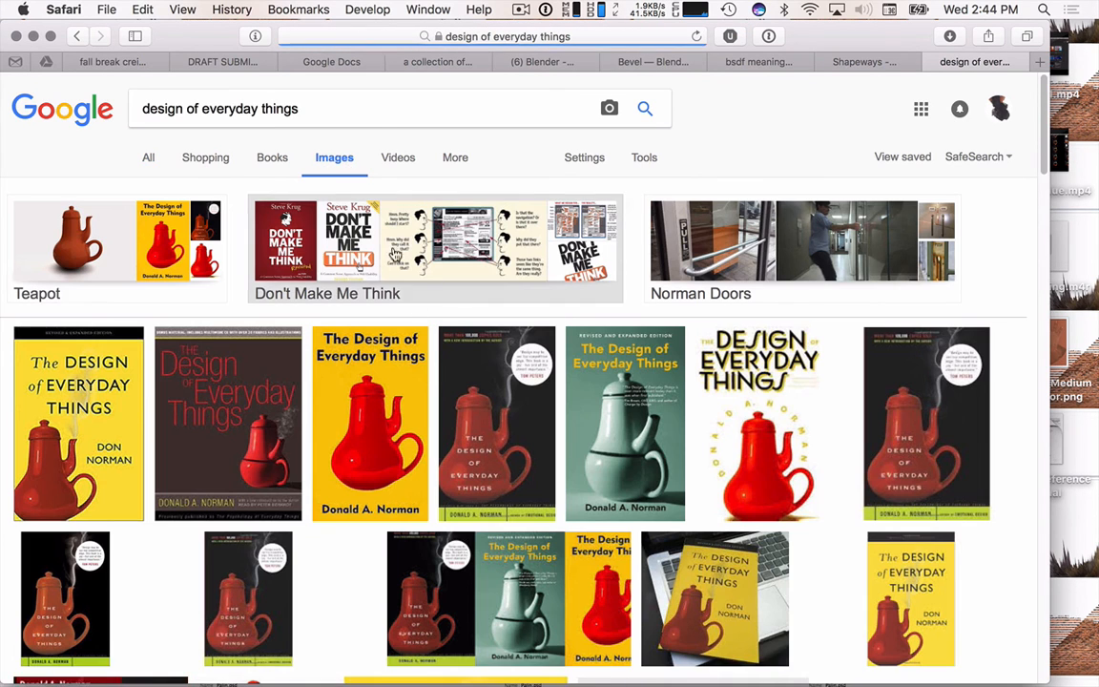